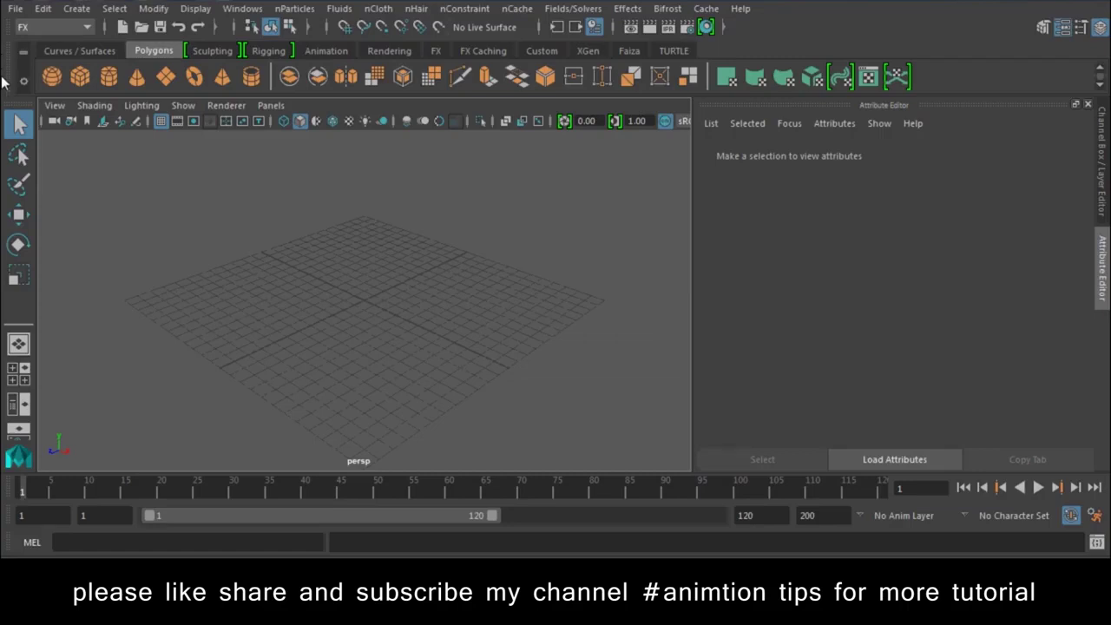
# - Drag out a polygon cylinder on the grid and frame it in the view
pyautogui.click(107, 78)
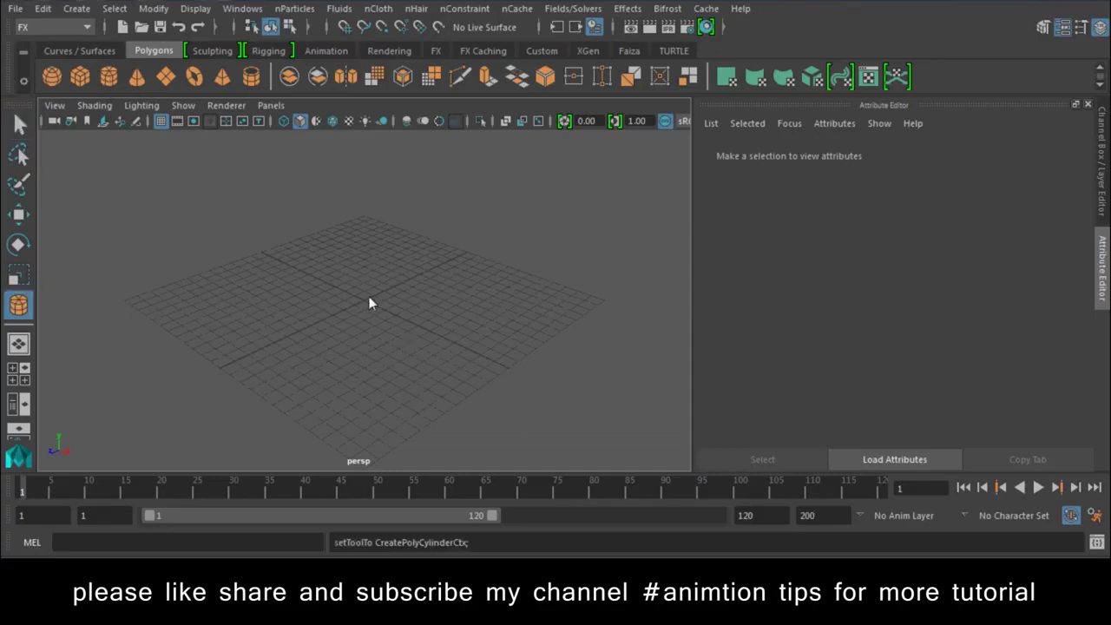
pyautogui.moveTo(365, 299)
pyautogui.mouseDown()
pyautogui.moveTo(380, 312)
pyautogui.moveTo(355, 7)
pyautogui.mouseUp()
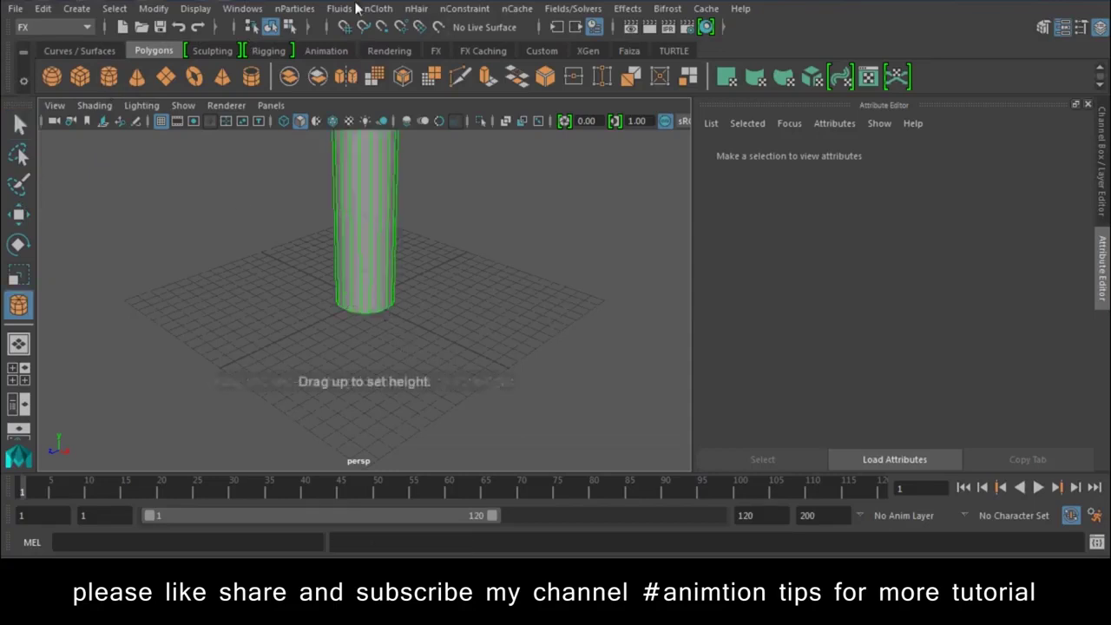
pyautogui.press('w')
pyautogui.press('f')
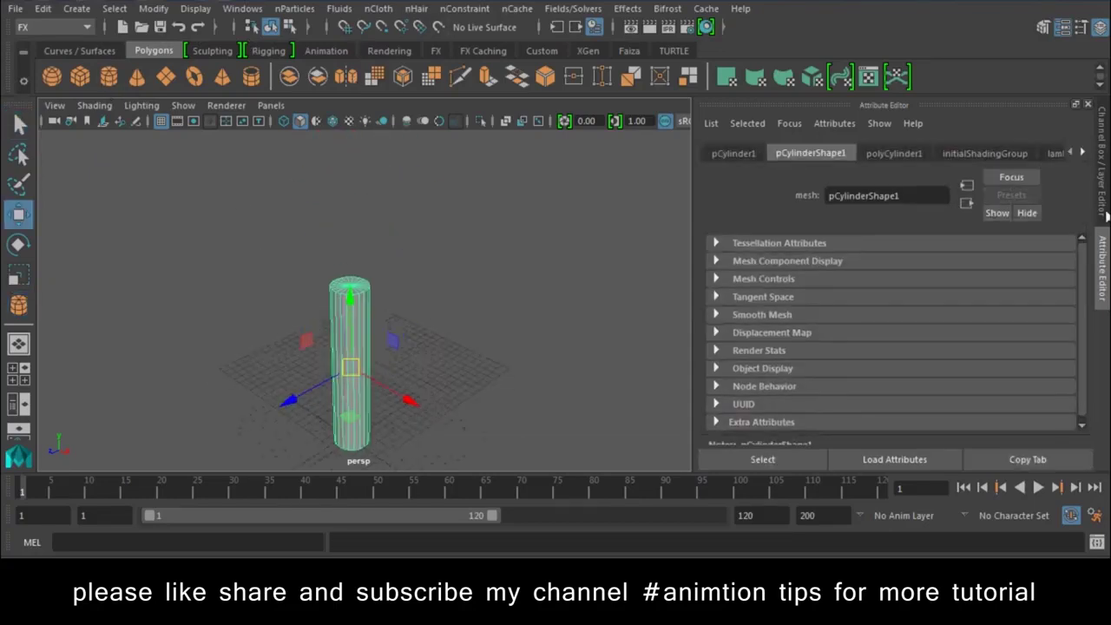
# - Set polyCylinder1's Subdivisions Axis to 8, keeping Height at 20.034
pyautogui.click(1108, 184)
pyautogui.click(1104, 295)
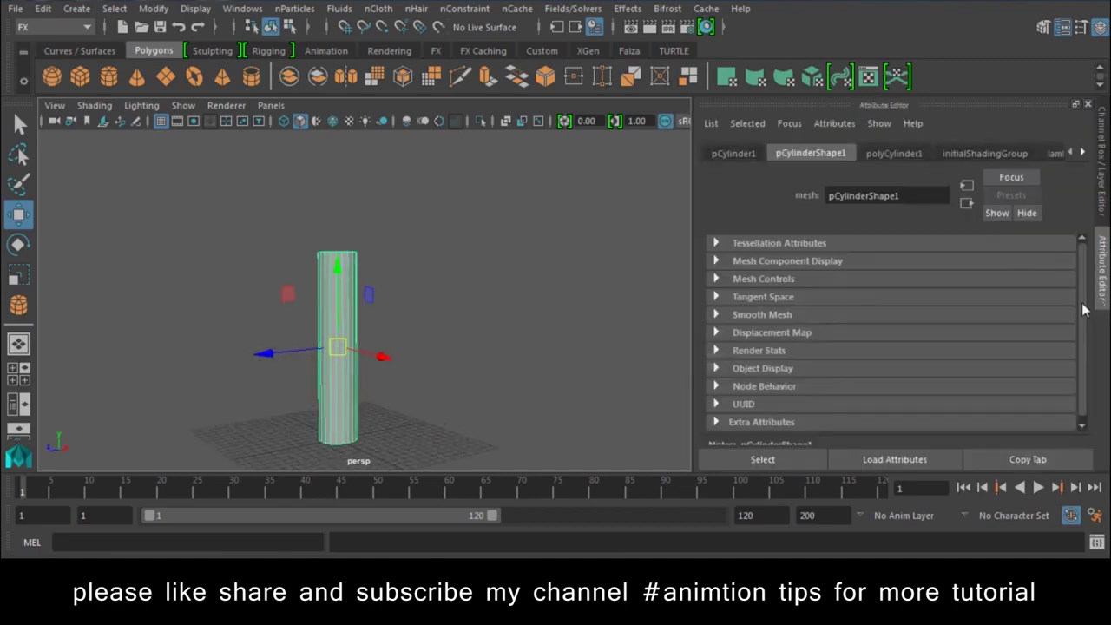
pyautogui.click(1105, 196)
pyautogui.scroll(-3, 1042, 276)
pyautogui.click(1011, 257)
pyautogui.click(1007, 283)
pyautogui.click(1039, 271)
pyautogui.press('Return')
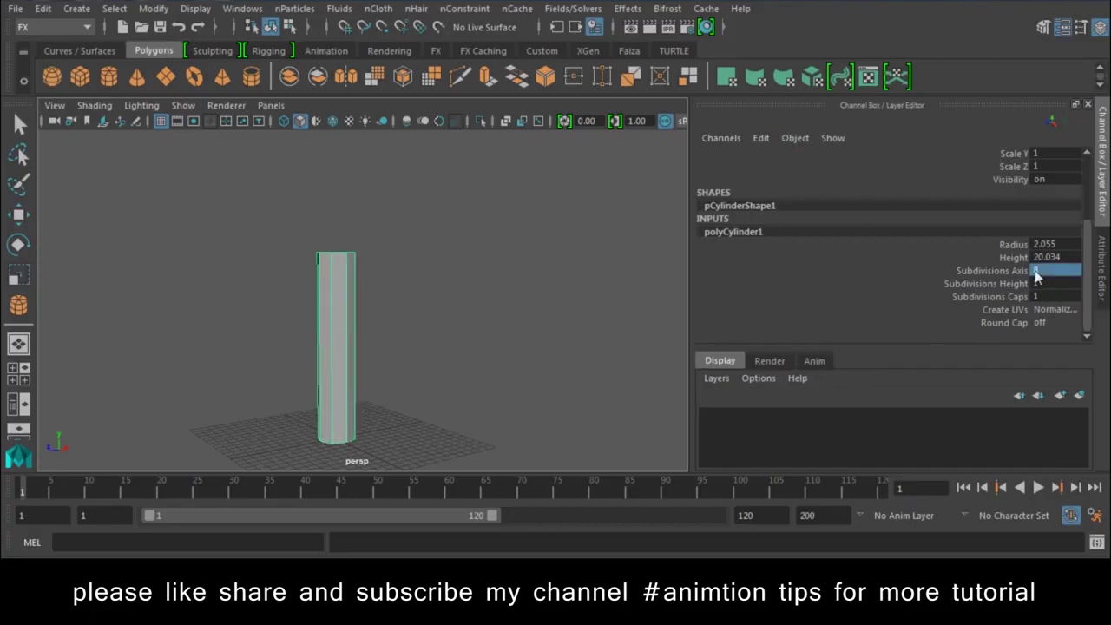
pyautogui.click(1012, 257)
pyautogui.moveTo(544, 346); pyautogui.dragTo(592, 349, button='middle')
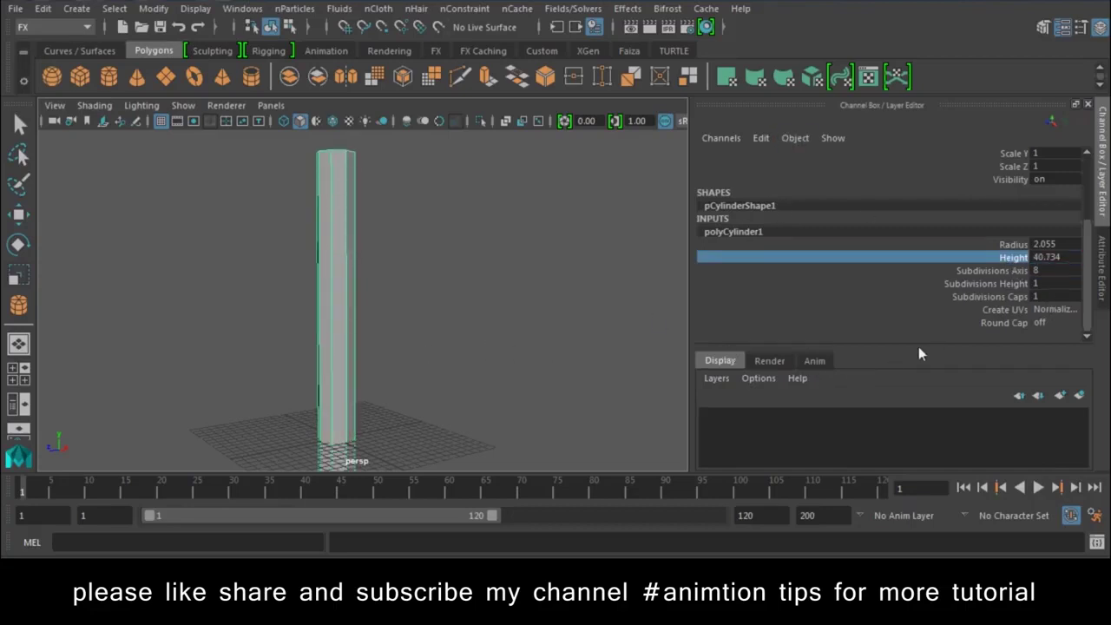
pyautogui.hotkey('ctrl', 'z')
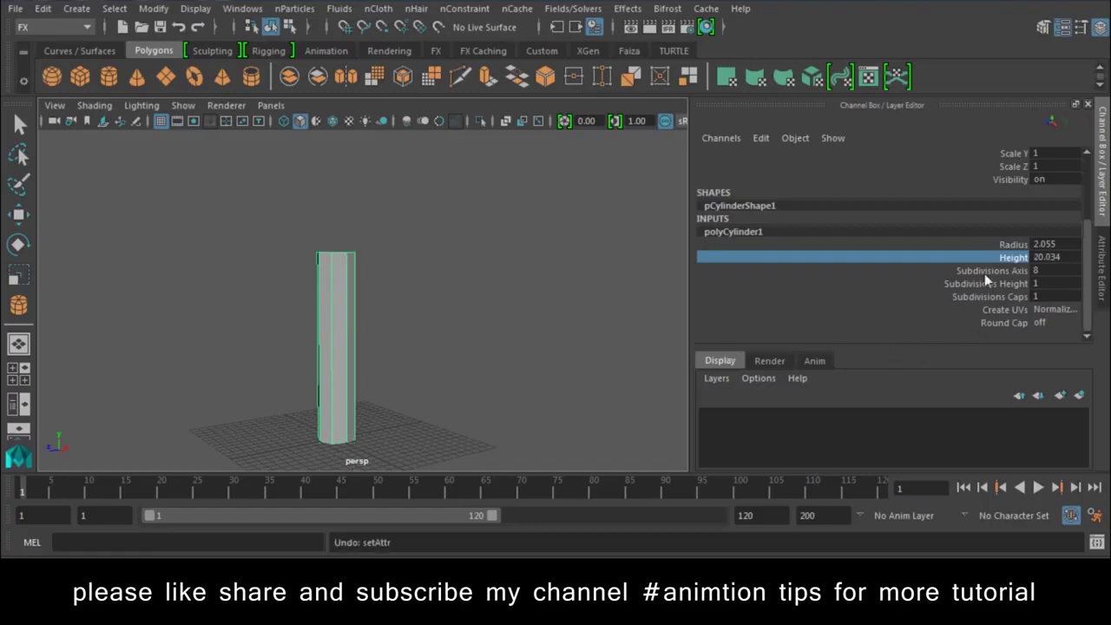
# - Look down at the cylinder and switch it to vertex selection mode
pyautogui.keyDown('alt'); pyautogui.moveTo(579, 378); pyautogui.dragTo(325, 291); pyautogui.keyUp('alt')
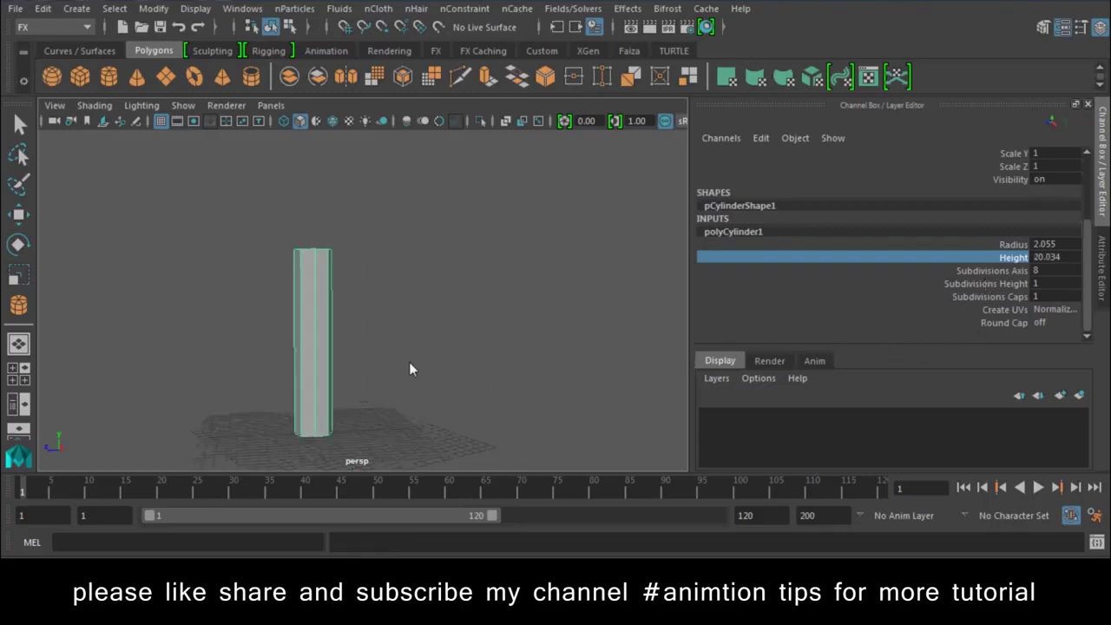
pyautogui.rightClick(277, 193)
pyautogui.click(248, 86)
# - Pull the cylinder's top vertices up to make it much taller
pyautogui.moveTo(277, 194); pyautogui.dragTo(363, 282)
pyautogui.press('w')
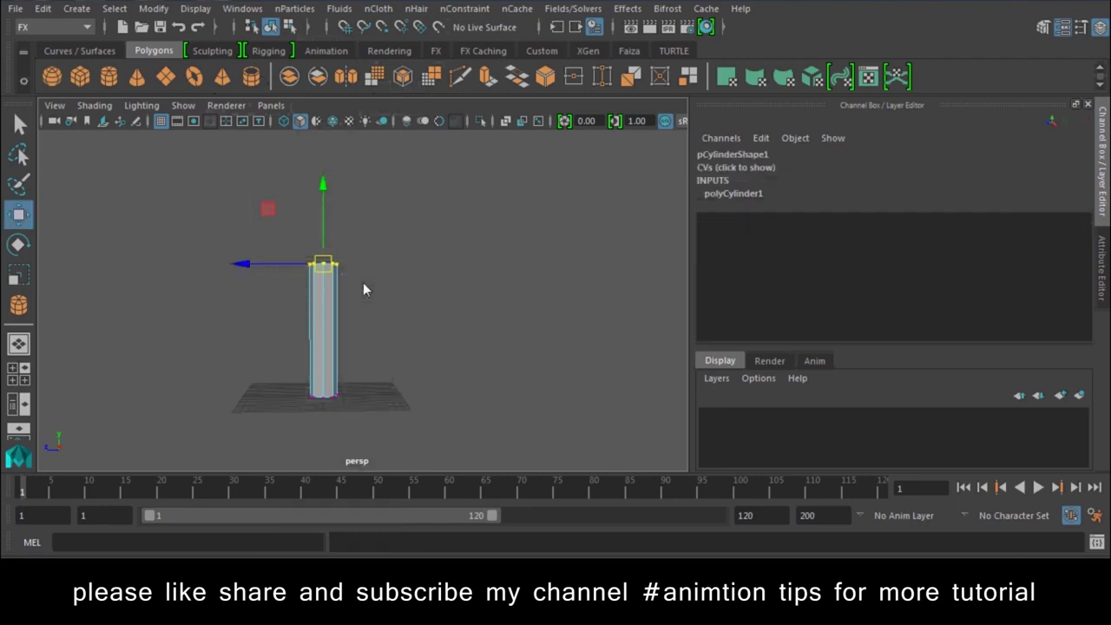
pyautogui.moveTo(313, 318)
pyautogui.keyDown('alt'); pyautogui.mouseDown()
pyautogui.moveTo(363, 274)
pyautogui.moveTo(365, 154)
pyautogui.mouseUp(); pyautogui.keyUp('alt')
pyautogui.rightClick(365, 155)
pyautogui.click(450, 68)
pyautogui.click(361, 252)
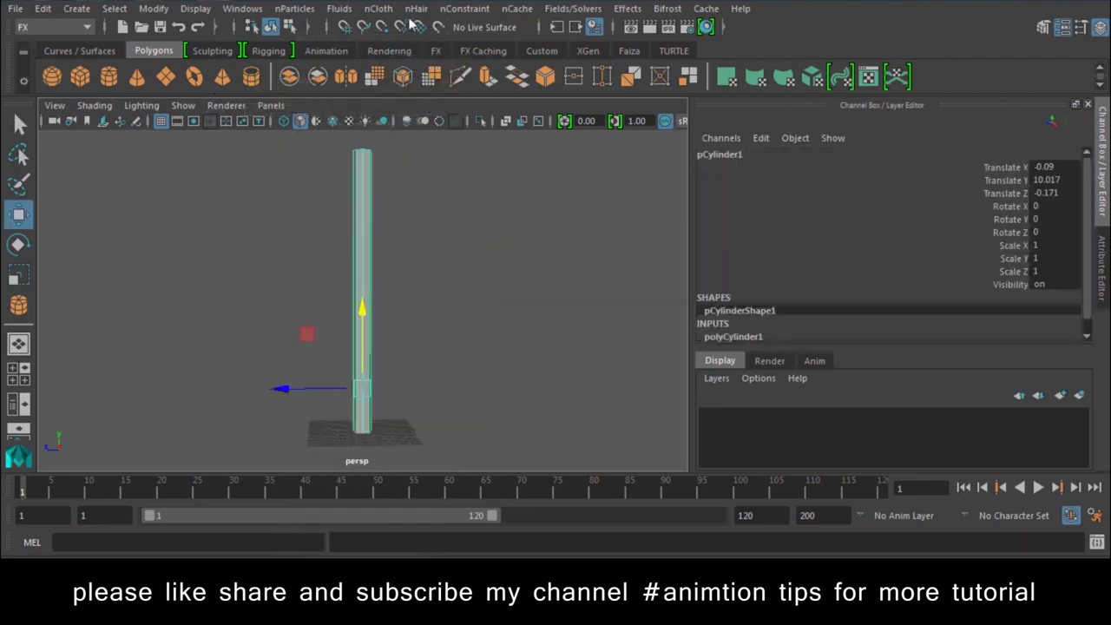
# - In the Modeling menu set, insert edge loops along the upper cylinder
pyautogui.click(77, 26)
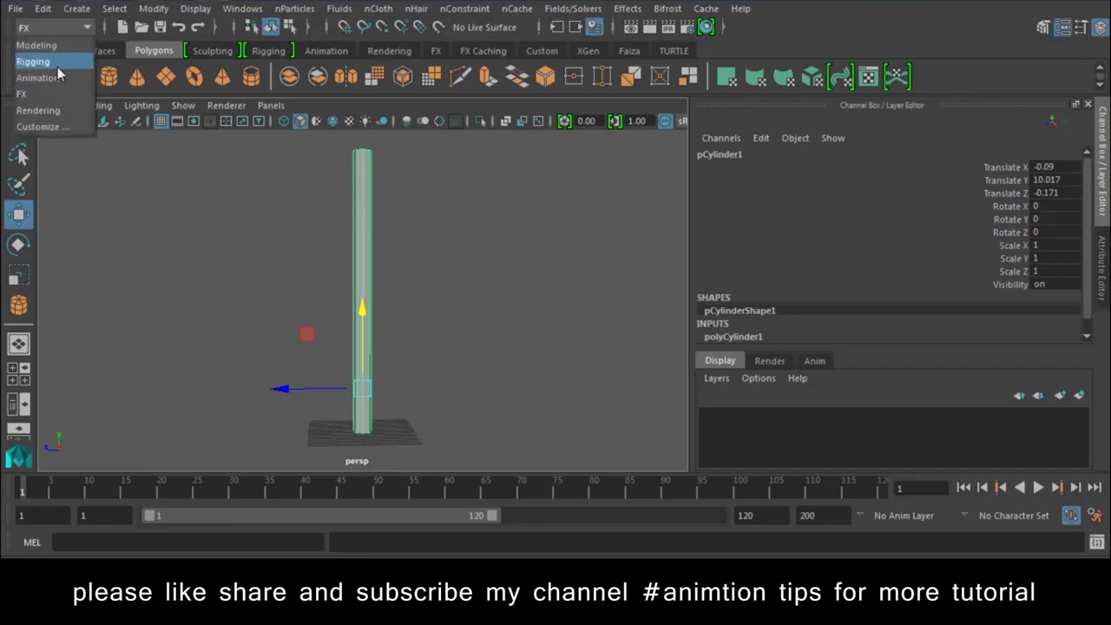
pyautogui.click(36, 45)
pyautogui.click(449, 9)
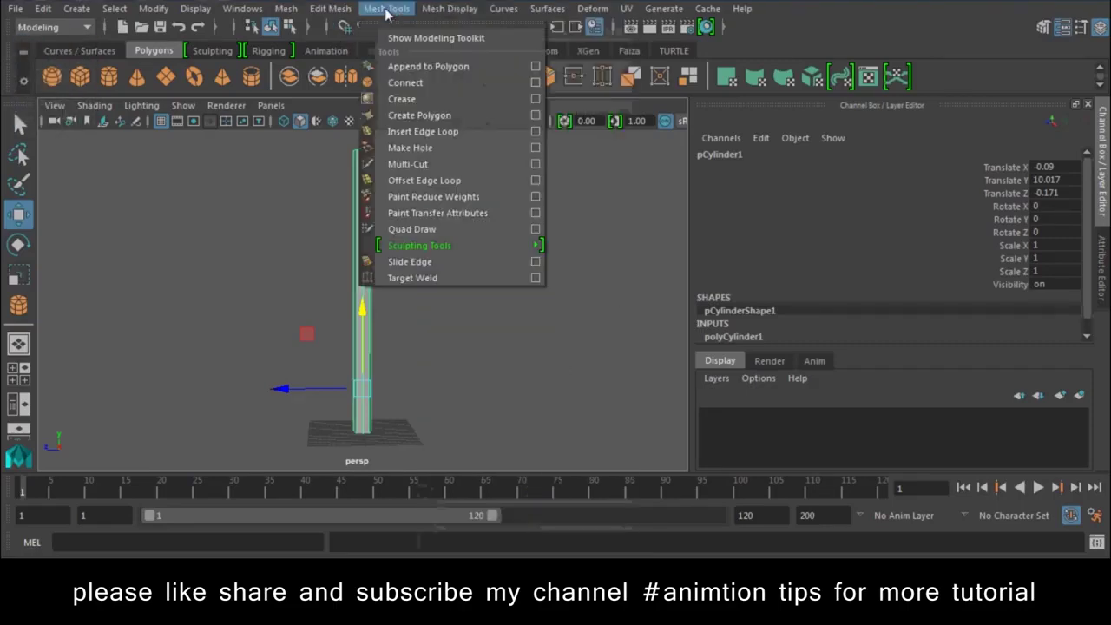
pyautogui.click(423, 131)
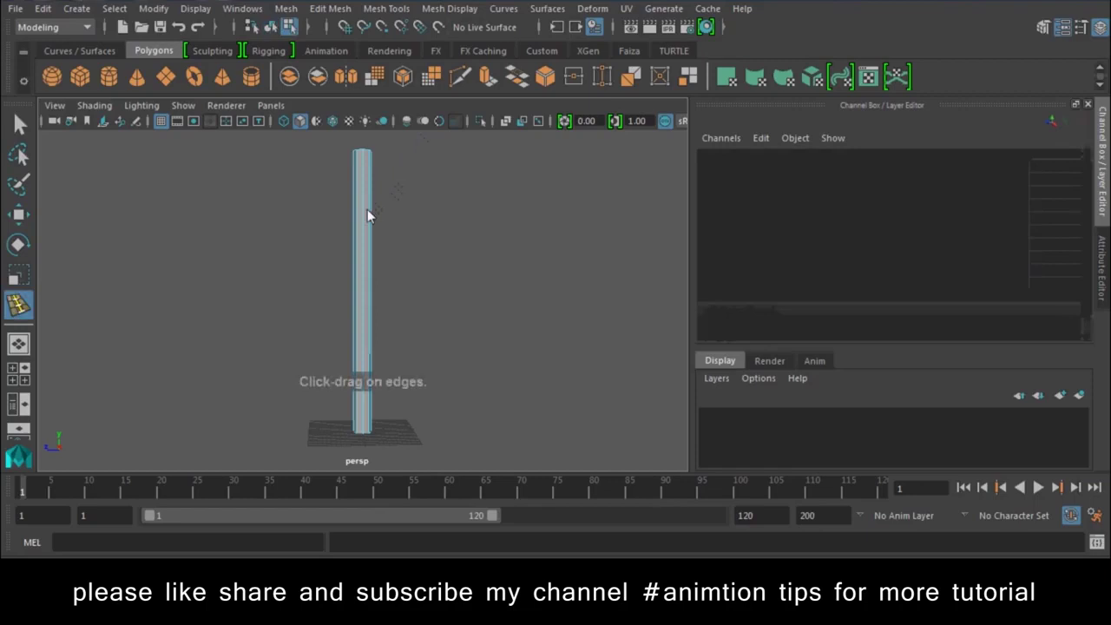
pyautogui.click(365, 219)
pyautogui.moveTo(363, 231); pyautogui.dragTo(365, 248)
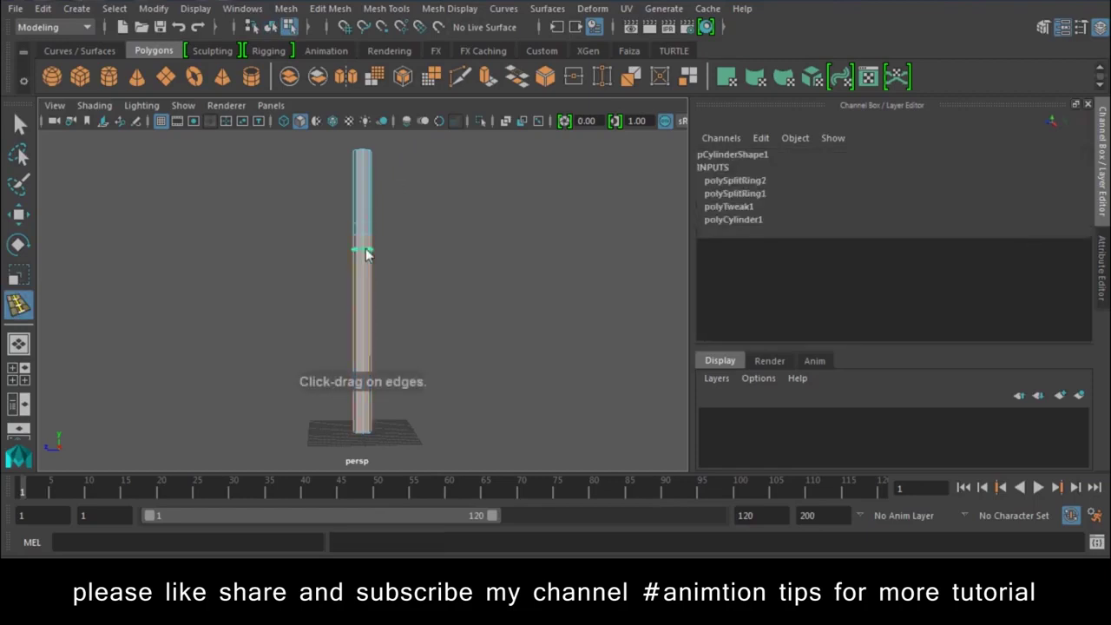
pyautogui.click(368, 250)
pyautogui.click(368, 282)
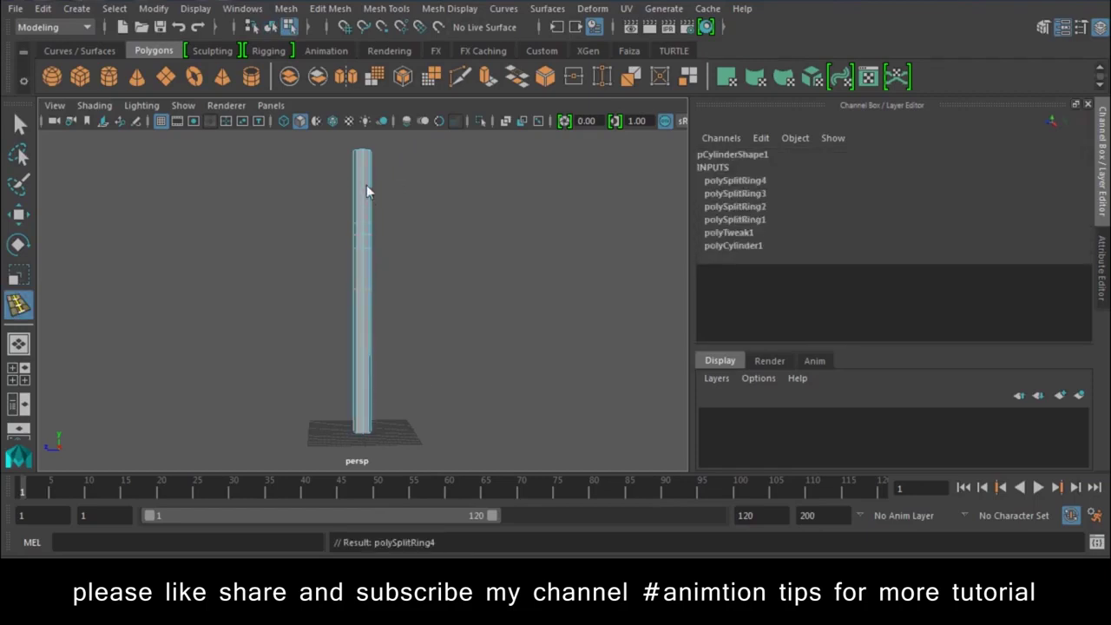
pyautogui.click(368, 300)
pyautogui.click(366, 319)
# - Insert the remaining edge loops down toward the cylinder's base
pyautogui.click(365, 319)
pyautogui.click(365, 271)
pyautogui.click(359, 367)
pyautogui.click(368, 376)
pyautogui.click(365, 391)
pyautogui.click(363, 423)
pyautogui.click(363, 424)
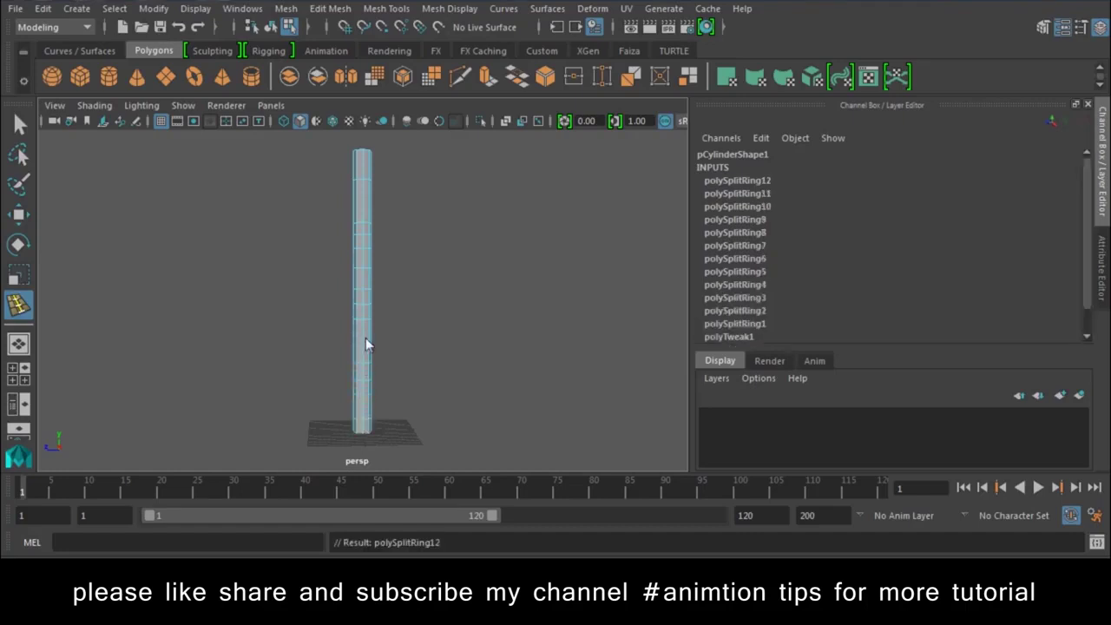
pyautogui.click(365, 345)
# - Switch to the front view with the Move tool and the Rigging shelf
pyautogui.moveTo(434, 252); pyautogui.dragTo(431, 287)
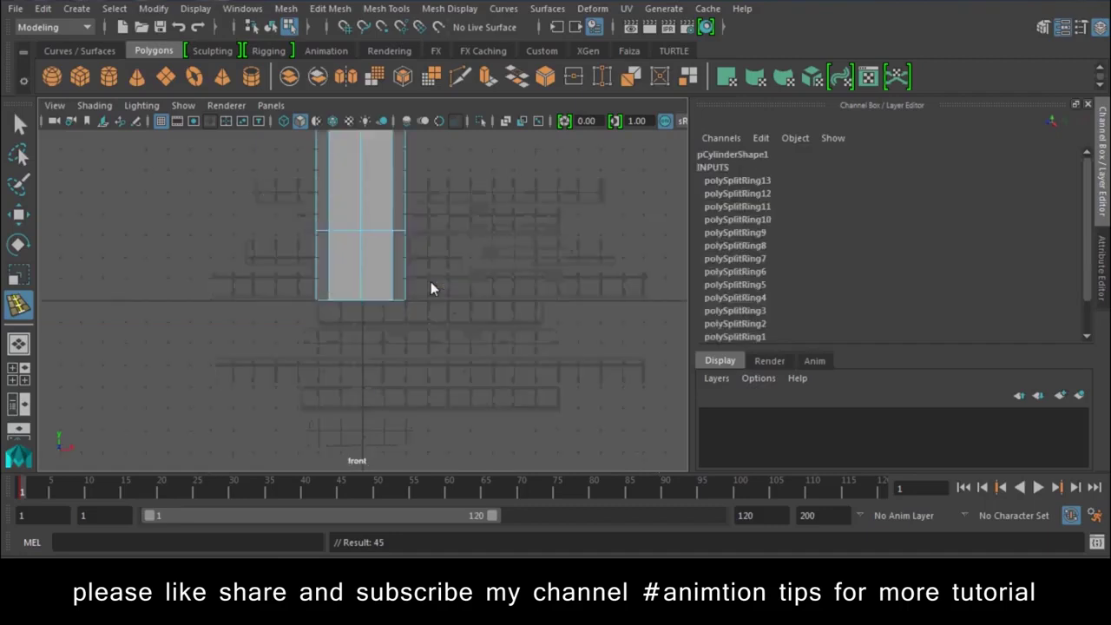
pyautogui.press('w')
pyautogui.scroll(-3, 387, 425)
pyautogui.scroll(-2, 512, 295)
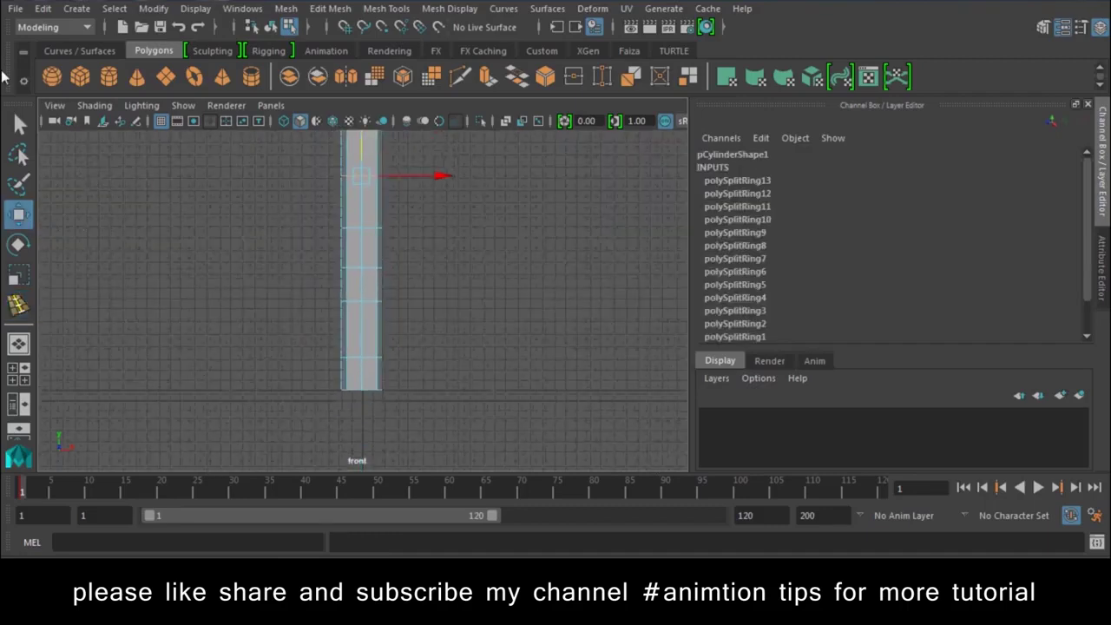
pyautogui.rightClick(23, 77)
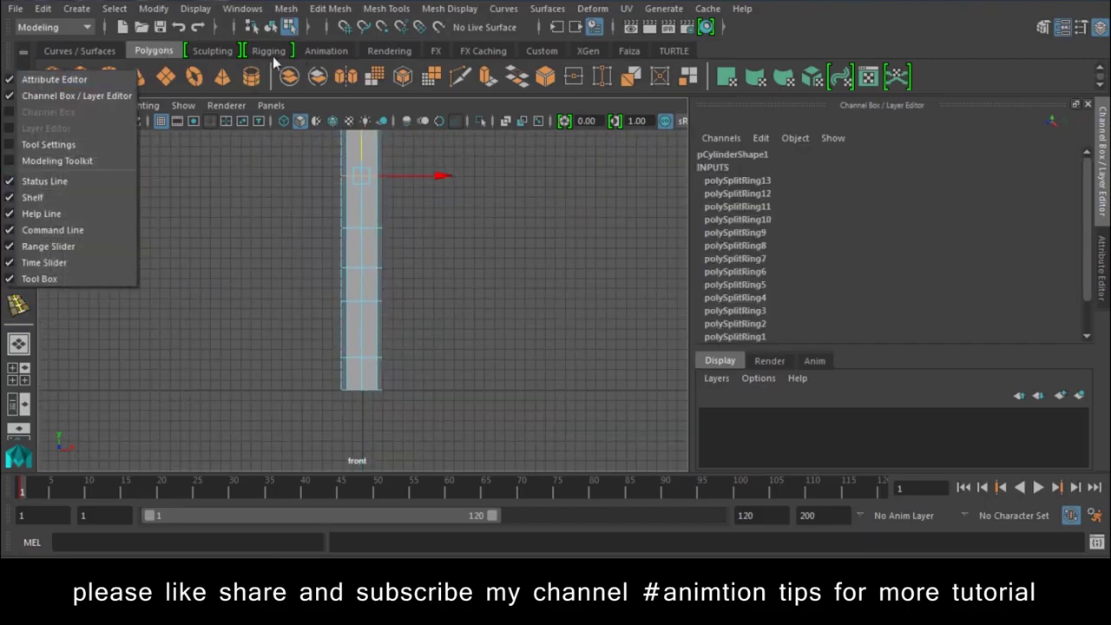
pyautogui.click(269, 50)
# - Select several vertex rings along the cylinder and move them slightly upward
pyautogui.moveTo(359, 228); pyautogui.dragTo(283, 161, button='right')
pyautogui.moveTo(359, 311); pyautogui.dragTo(431, 356)
pyautogui.moveTo(417, 283); pyautogui.dragTo(315, 322)
pyautogui.keyDown('alt'); pyautogui.moveTo(395, 260); pyautogui.dragTo(394, 354, button='middle'); pyautogui.keyUp('alt')
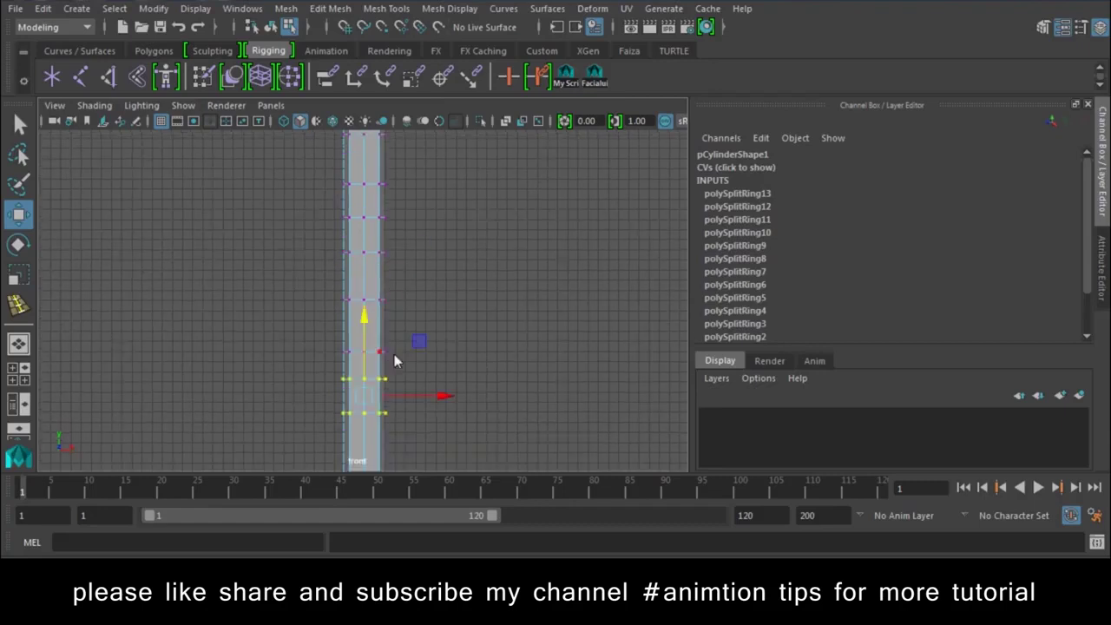
pyautogui.moveTo(338, 294); pyautogui.dragTo(401, 264)
pyautogui.keyDown('shift'); pyautogui.moveTo(400, 197); pyautogui.dragTo(334, 261); pyautogui.keyUp('shift')
pyautogui.keyDown('alt'); pyautogui.moveTo(359, 252); pyautogui.dragTo(360, 338, button='middle'); pyautogui.keyUp('alt')
pyautogui.moveTo(415, 184); pyautogui.dragTo(325, 322)
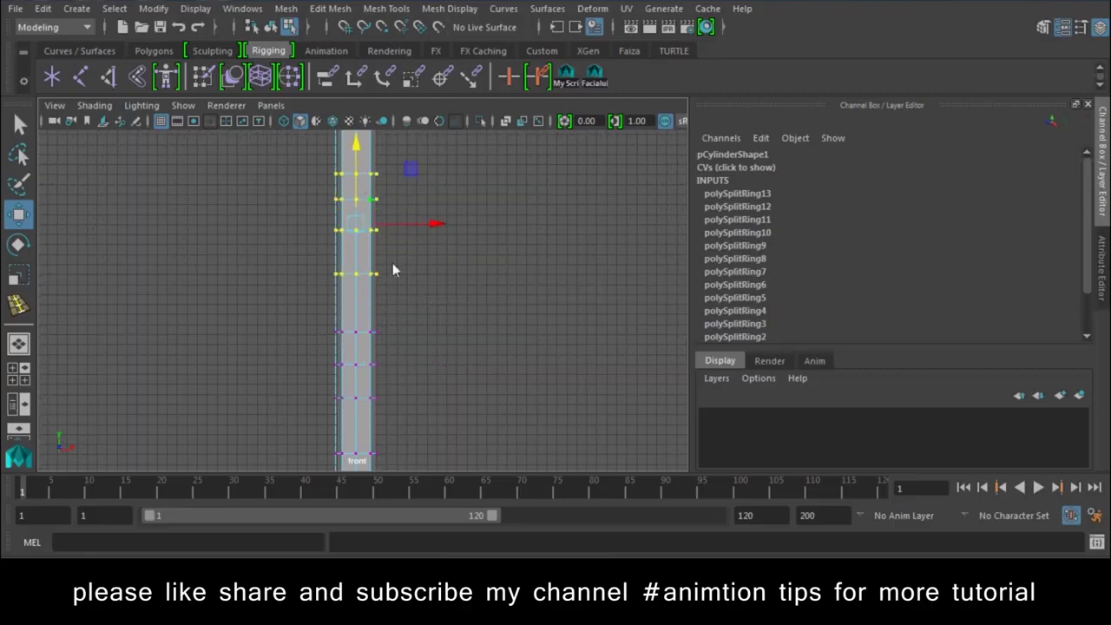
# - Reframe the view and return the cylinder to object mode
pyautogui.keyDown('alt'); pyautogui.moveTo(300, 244); pyautogui.dragTo(355, 350, button='middle'); pyautogui.keyUp('alt')
pyautogui.scroll(-2, 389, 295)
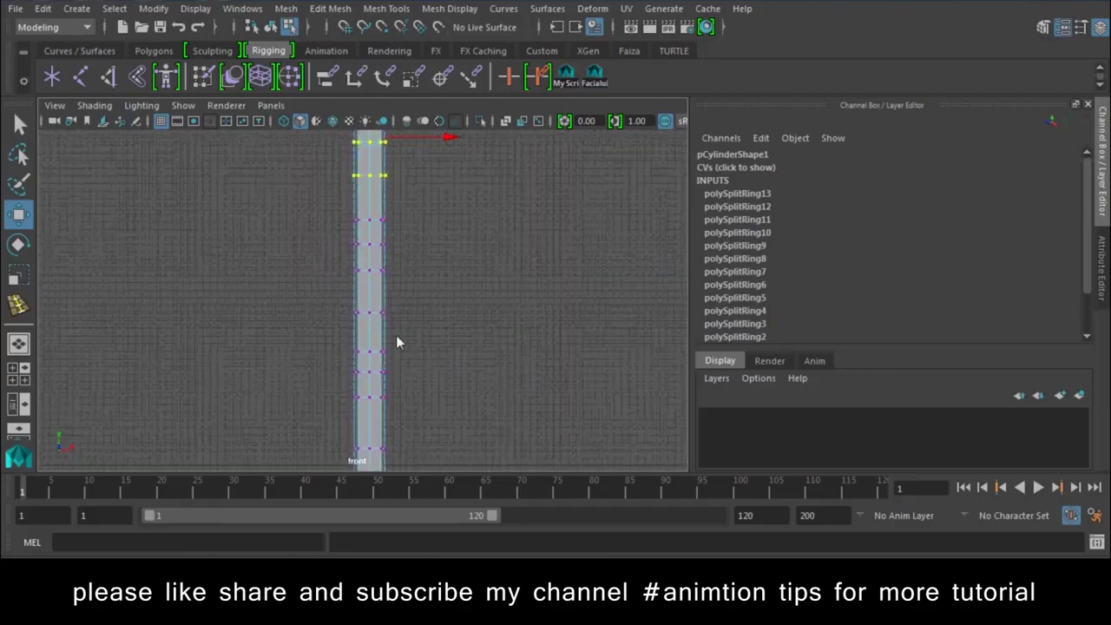
pyautogui.moveTo(359, 156); pyautogui.dragTo(445, 103, button='right')
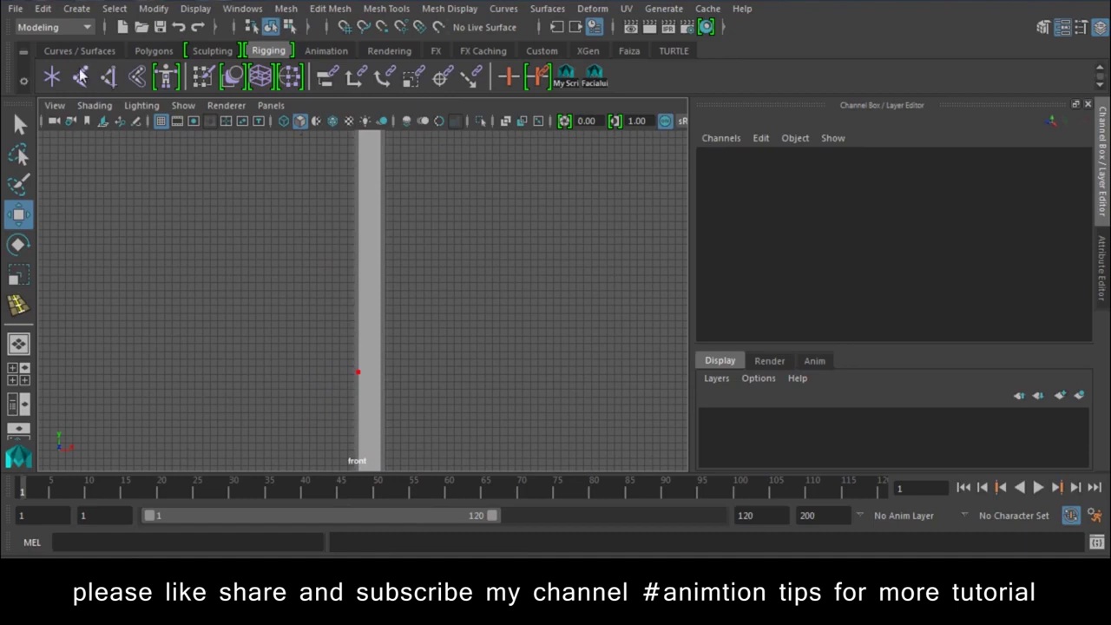
# - Pick the Joint tool and turn on Wireframe on Shaded display
pyautogui.click(80, 76)
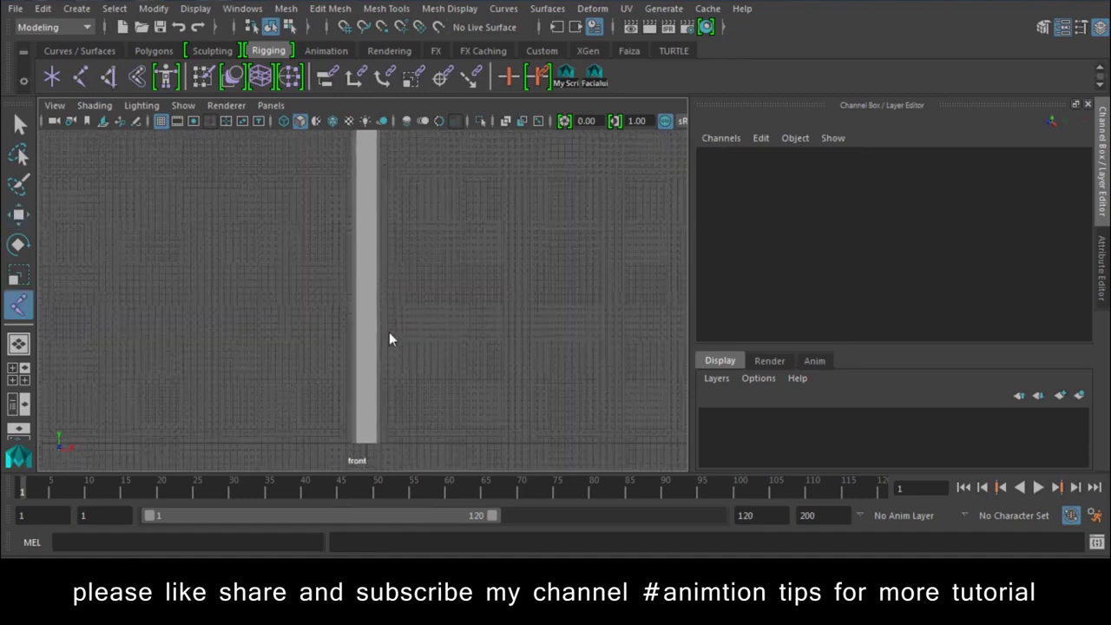
pyautogui.click(95, 105)
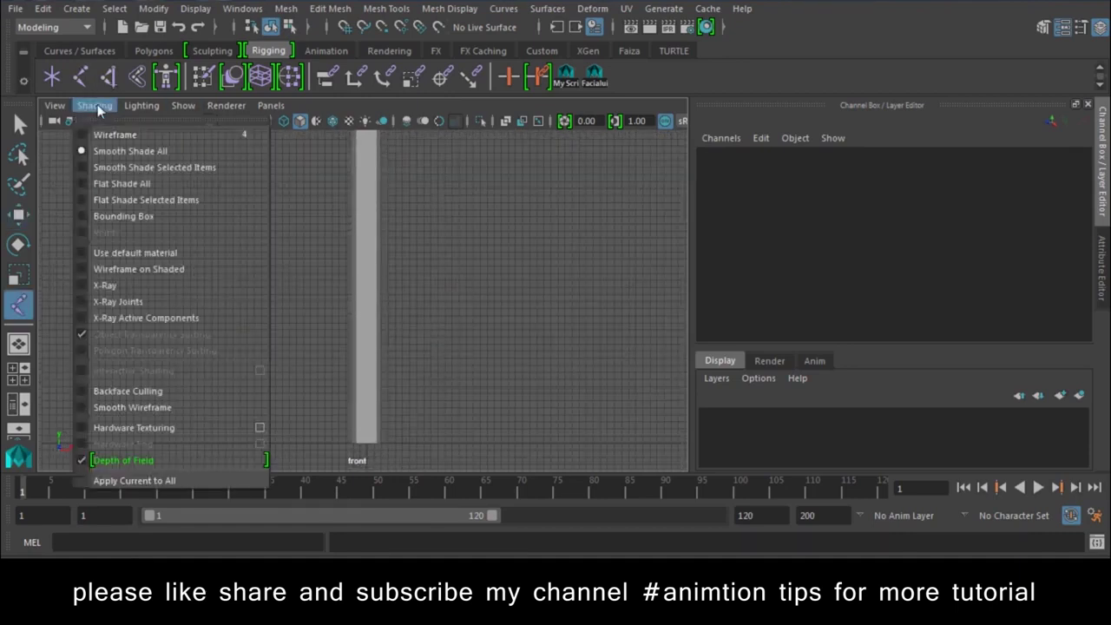
pyautogui.click(129, 276)
# - Place a five-joint chain up the cylinder and switch to wireframe display
pyautogui.click(366, 447)
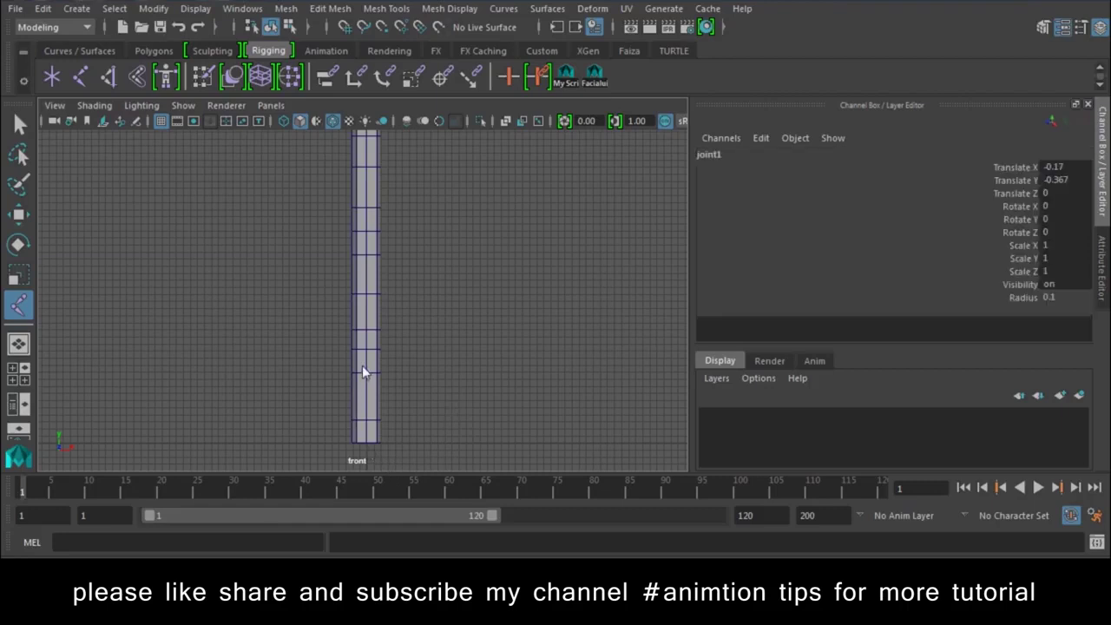
pyautogui.click(369, 356)
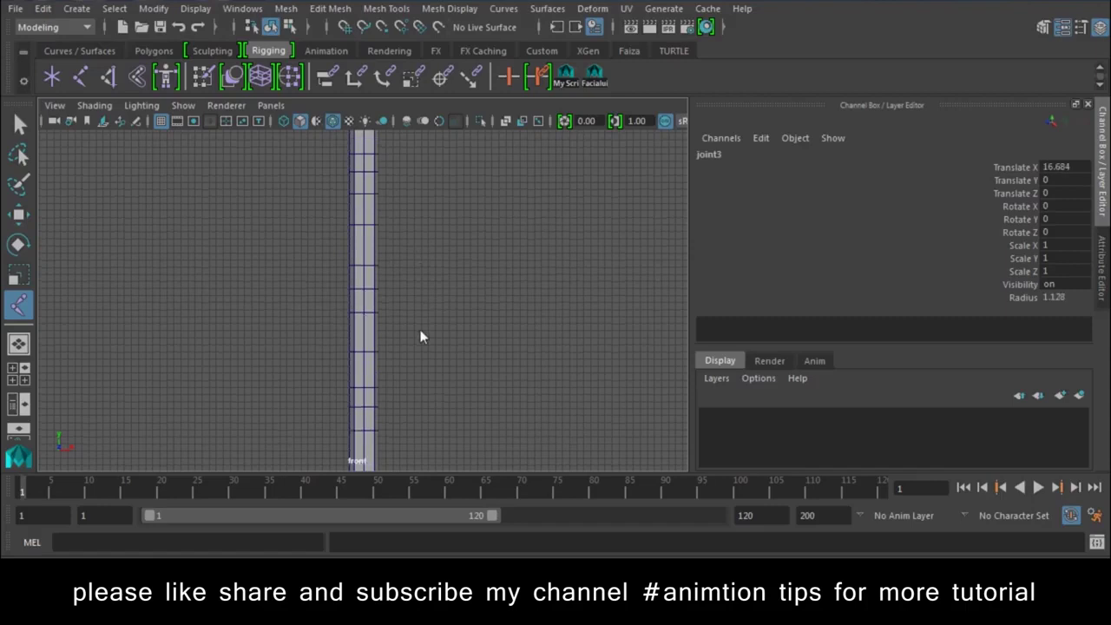
pyautogui.click(372, 246)
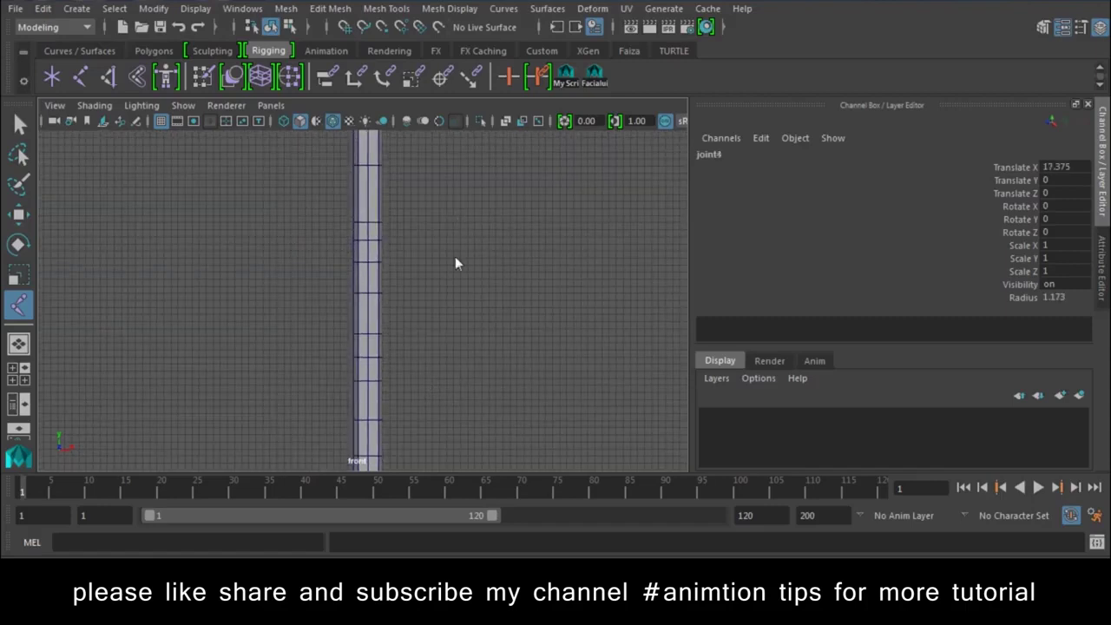
pyautogui.click(375, 266)
pyautogui.press('2')
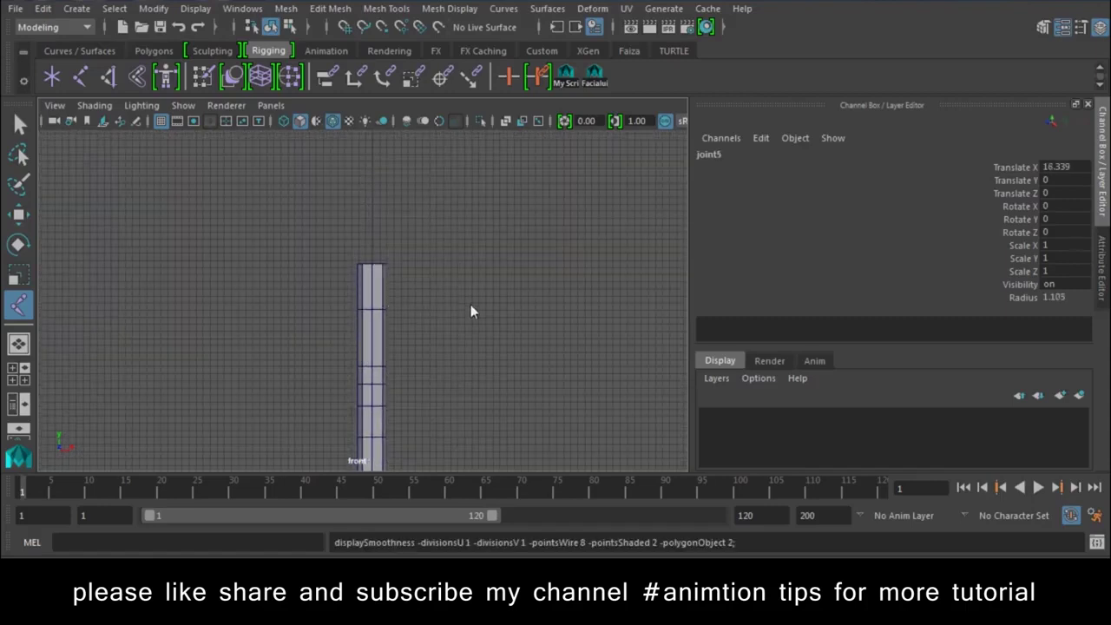
pyautogui.press('4')
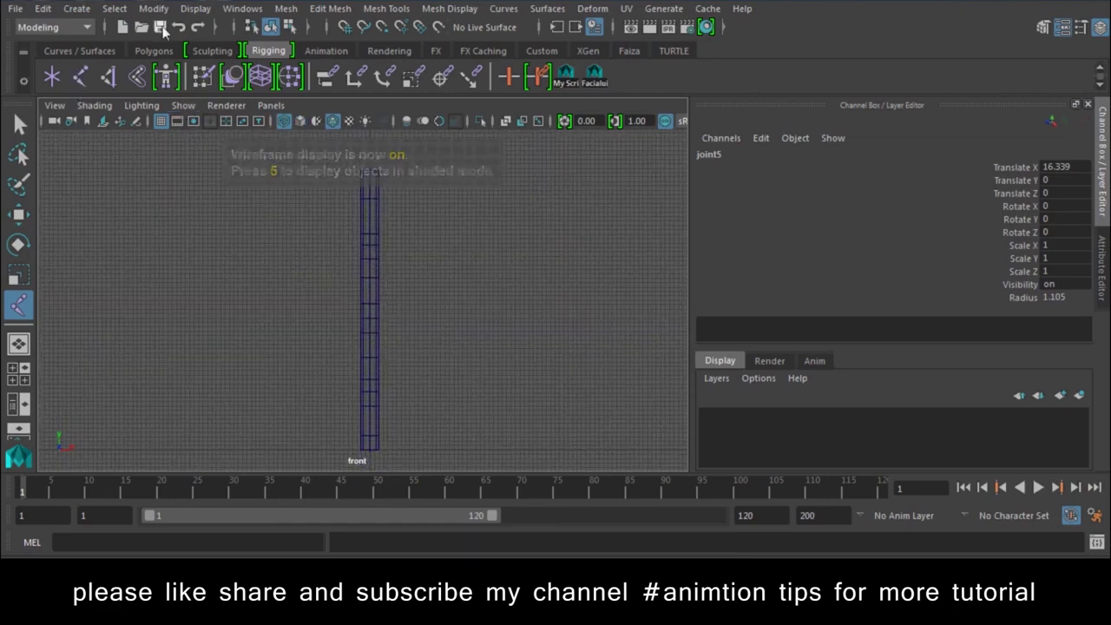
# - Set the Joint Display Scale to 1.45
pyautogui.click(192, 10)
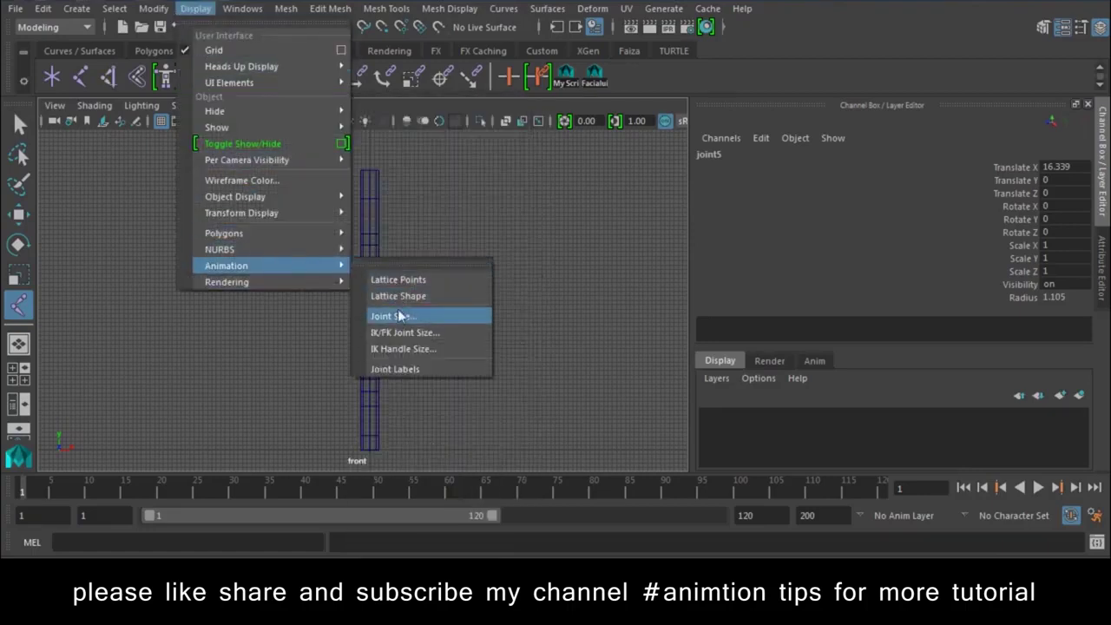
pyautogui.click(399, 315)
pyautogui.moveTo(453, 233); pyautogui.dragTo(469, 234)
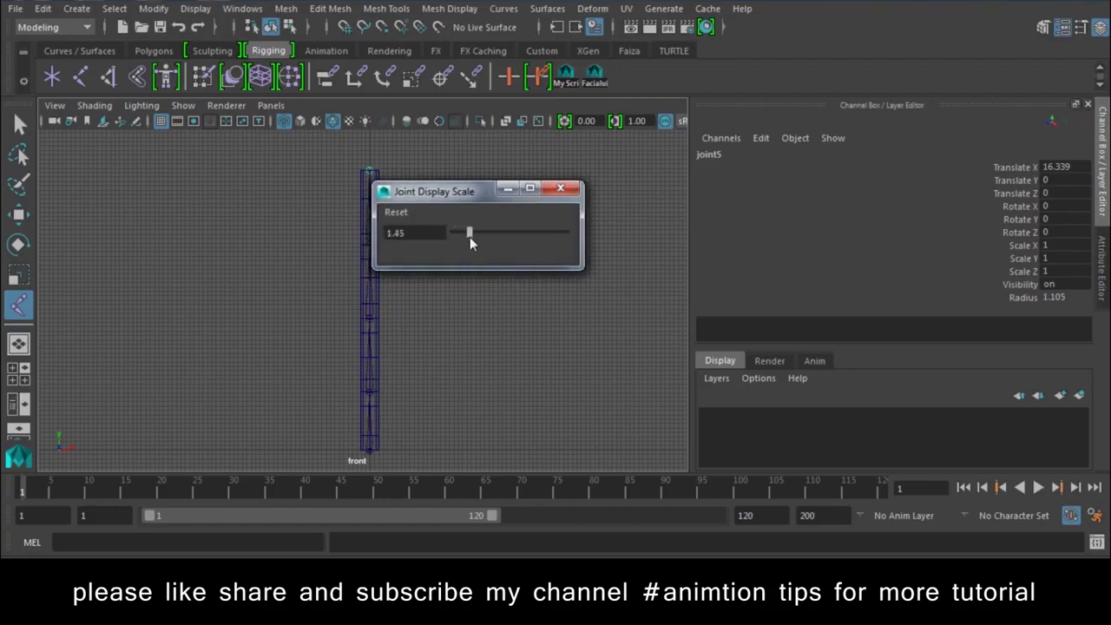
pyautogui.click(560, 189)
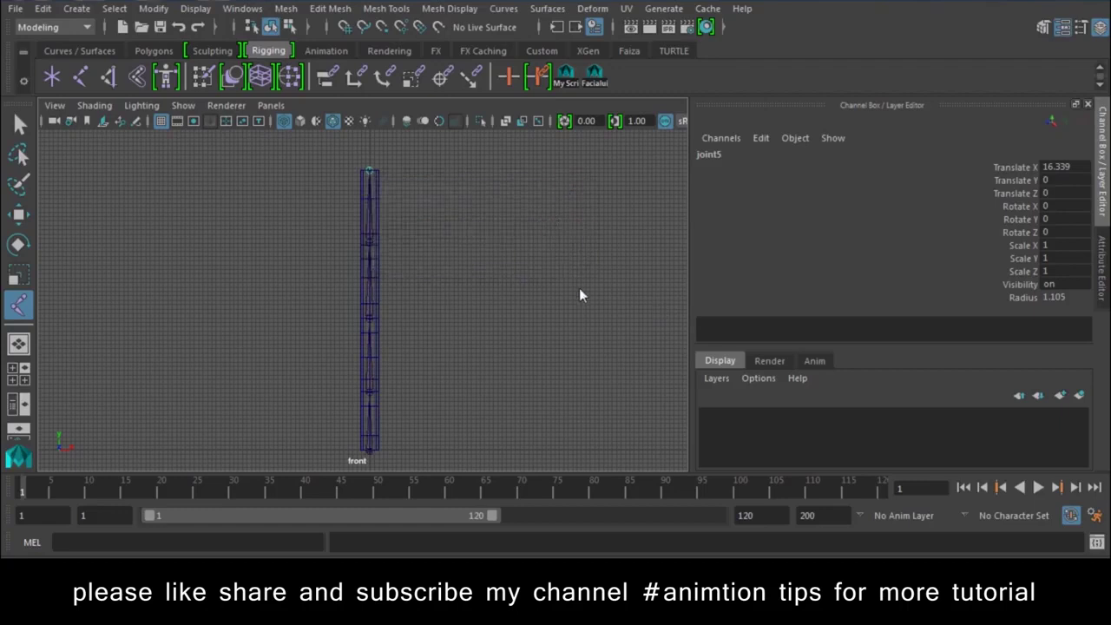
# - Set the cylinder's Translate X and Z to 0 and show the persp view
pyautogui.press('w')
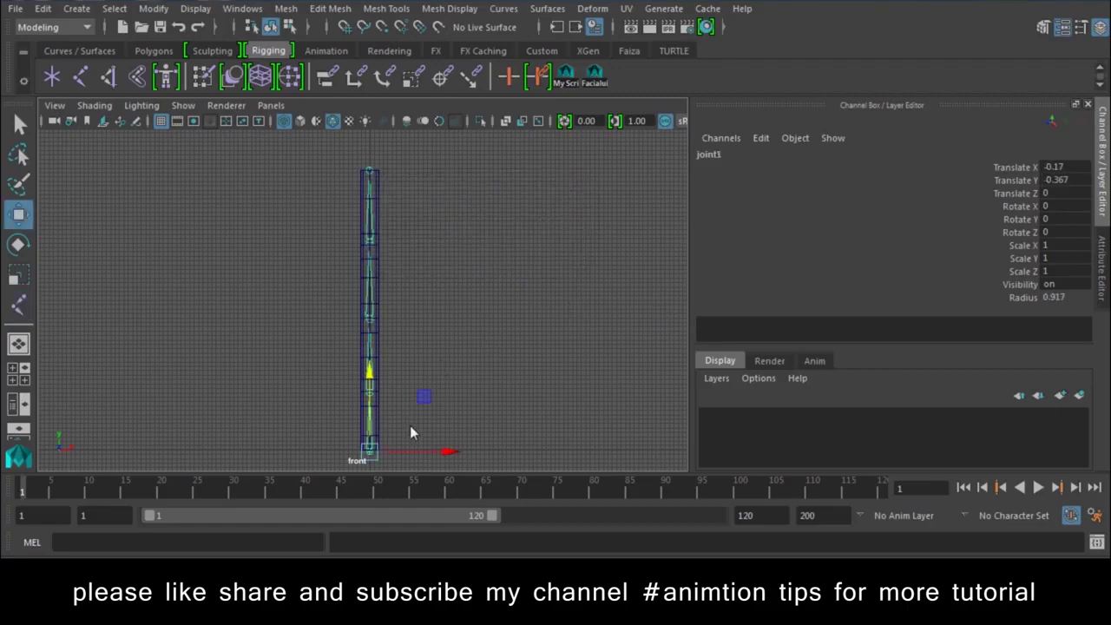
pyautogui.click(377, 420)
pyautogui.doubleClick(1062, 166)
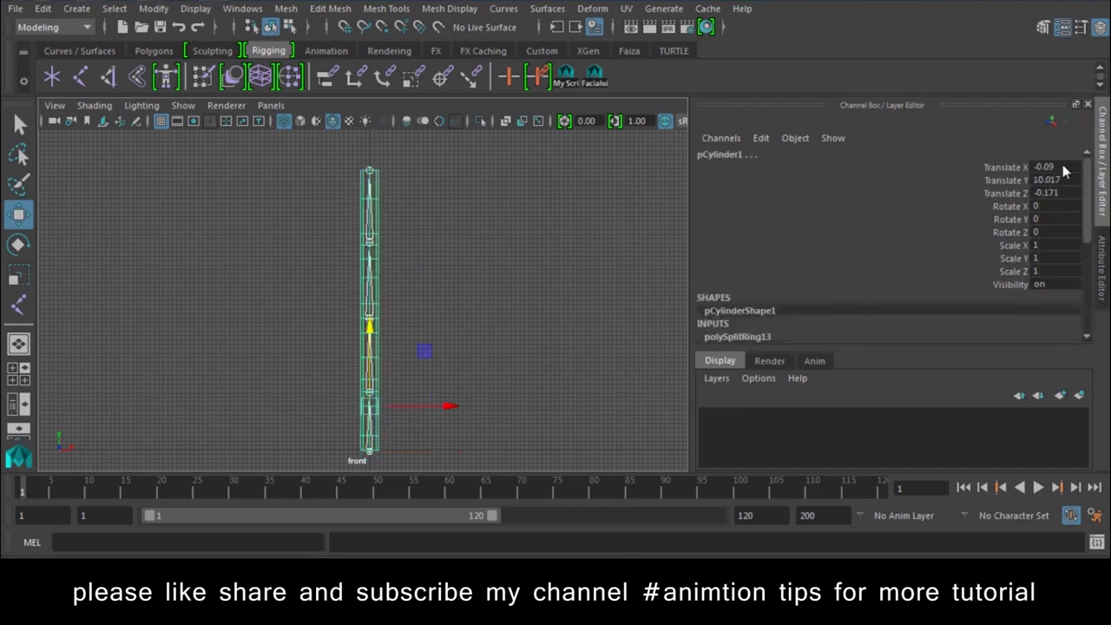
pyautogui.click(1060, 192)
pyautogui.write('0')
pyautogui.press('Return')
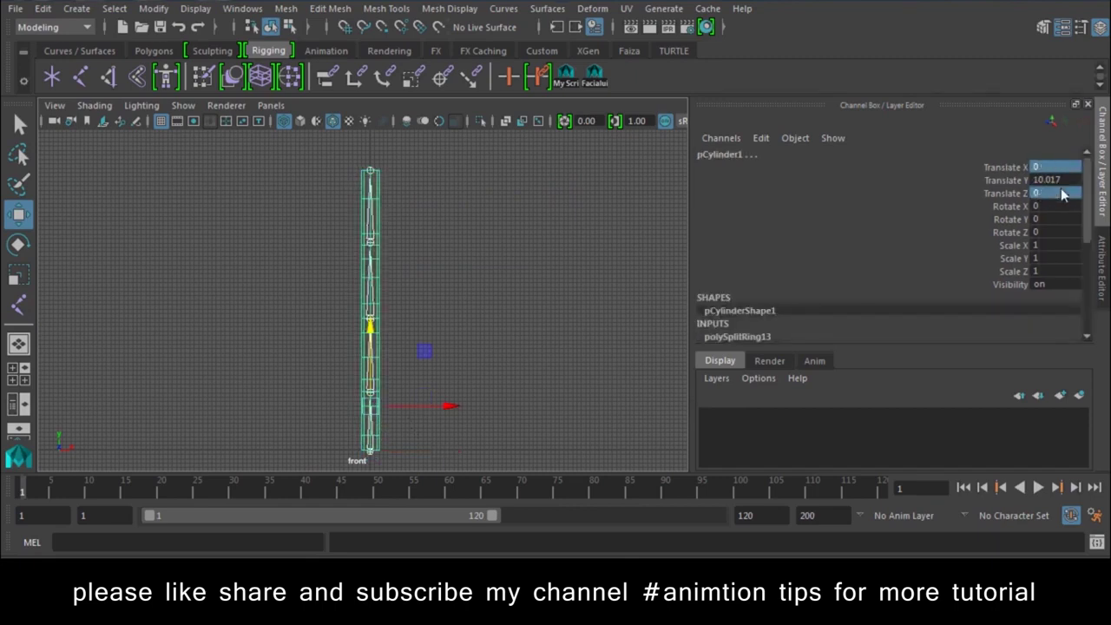
pyautogui.click(536, 285)
pyautogui.moveTo(536, 286); pyautogui.dragTo(488, 168)
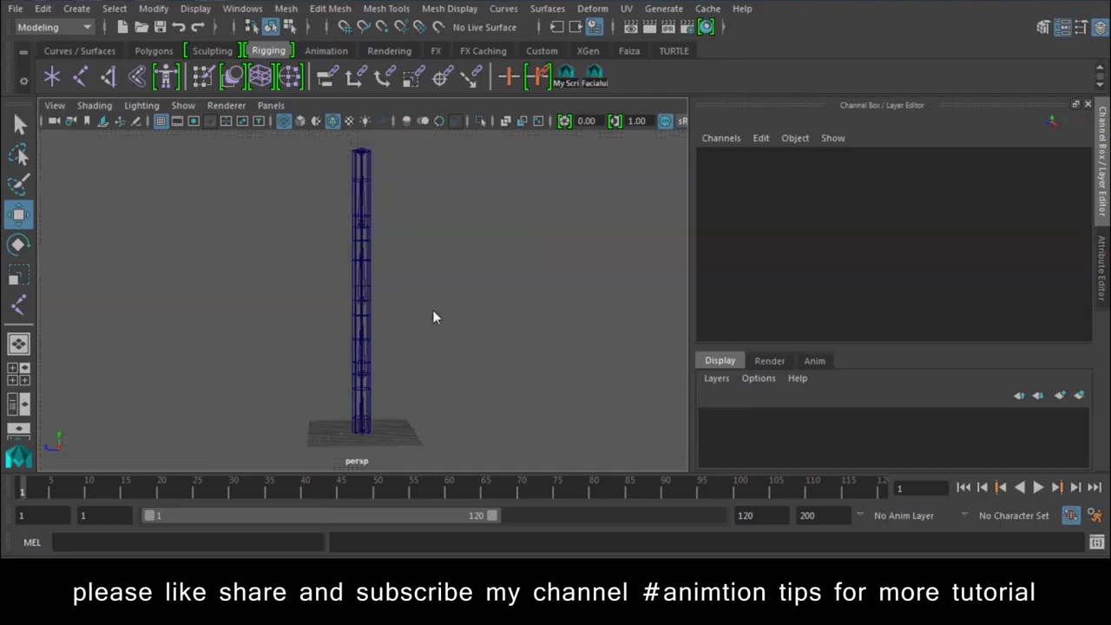
# - Test-rotate joint2 to check the bend, then undo it
pyautogui.moveTo(427, 356)
pyautogui.keyDown('alt'); pyautogui.mouseDown()
pyautogui.moveTo(412, 321)
pyautogui.moveTo(452, 310)
pyautogui.moveTo(391, 250)
pyautogui.moveTo(487, 366)
pyautogui.moveTo(321, 222)
pyautogui.moveTo(570, 456)
pyautogui.moveTo(649, 453)
pyautogui.moveTo(434, 202)
pyautogui.mouseUp(); pyautogui.keyUp('alt')
pyautogui.click(403, 357)
pyautogui.press('e')
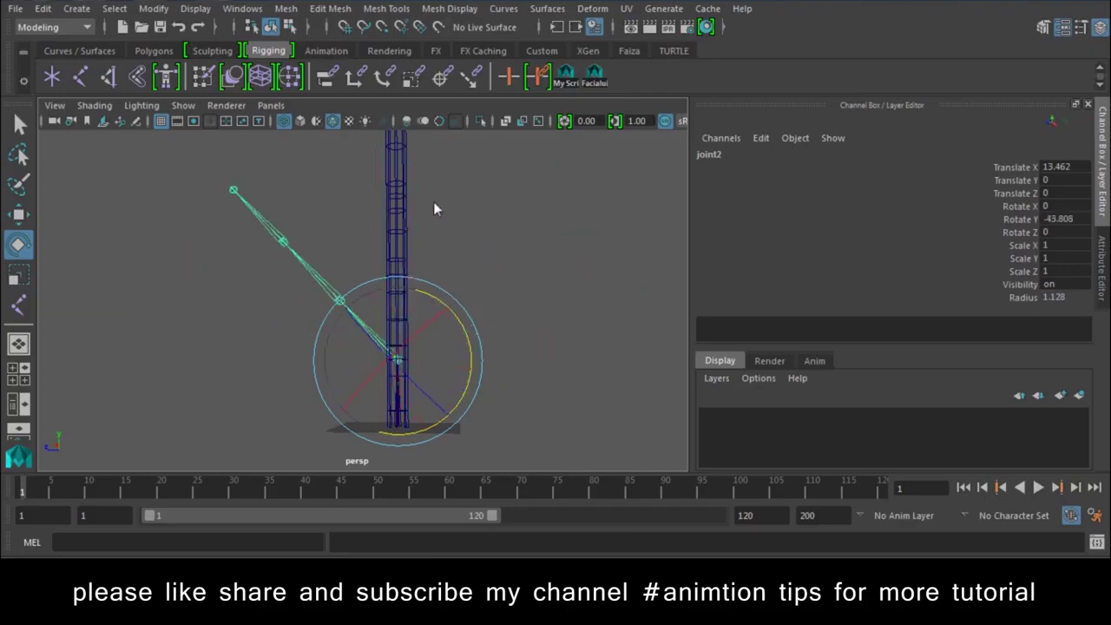
pyautogui.hotkey('ctrl', 'z')
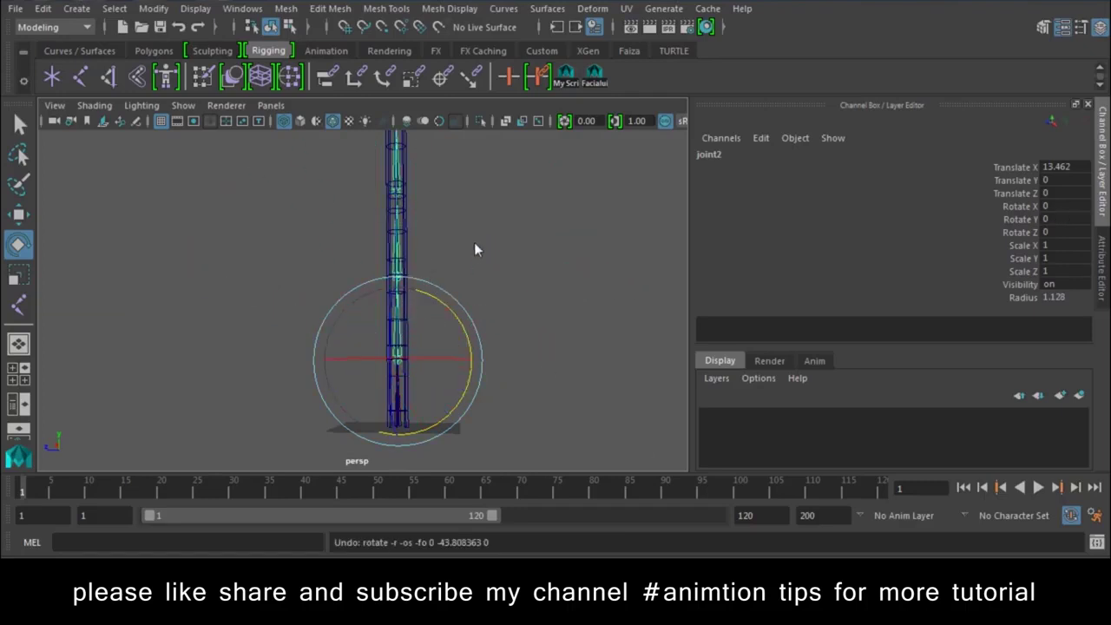
pyautogui.press('w')
# - Select root joint1 and add pCylinder1 to the selection
pyautogui.moveTo(441, 330)
pyautogui.keyDown('alt'); pyautogui.mouseDown()
pyautogui.moveTo(451, 272)
pyautogui.moveTo(512, 354)
pyautogui.moveTo(412, 411)
pyautogui.moveTo(302, 404)
pyautogui.mouseUp(); pyautogui.keyUp('alt')
pyautogui.click(301, 402)
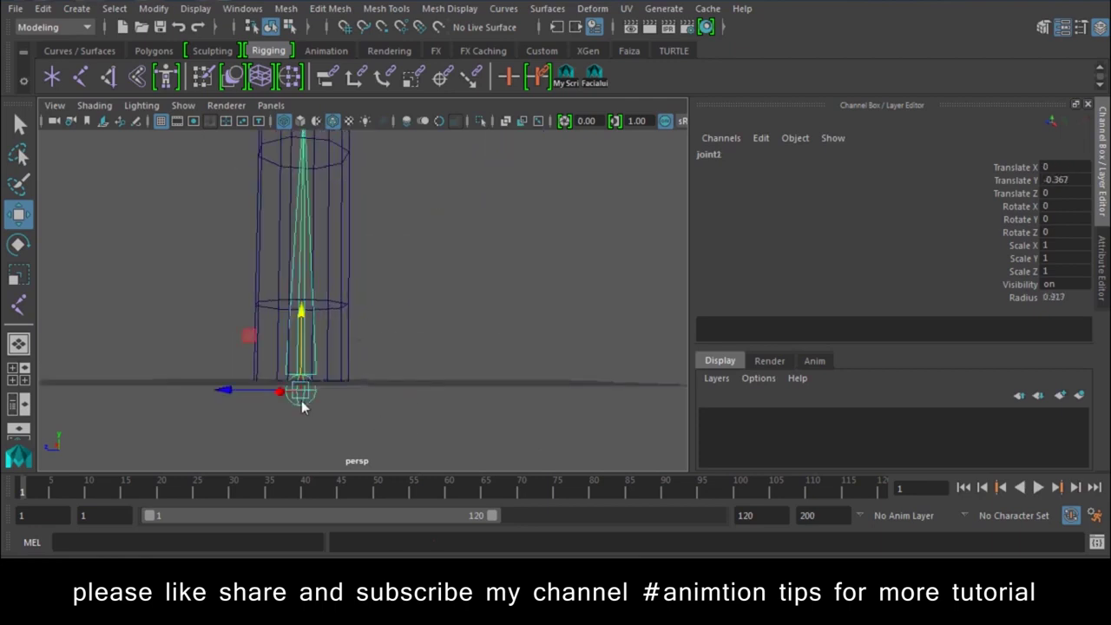
pyautogui.keyDown('alt'); pyautogui.moveTo(301, 401); pyautogui.dragTo(303, 405); pyautogui.keyUp('alt')
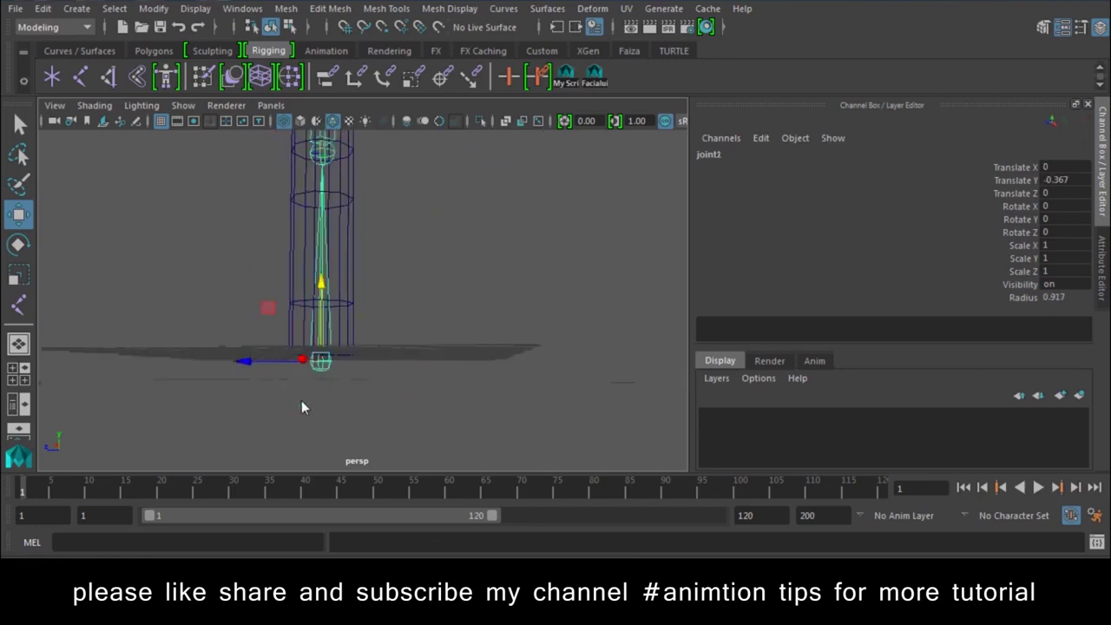
pyautogui.click(350, 300)
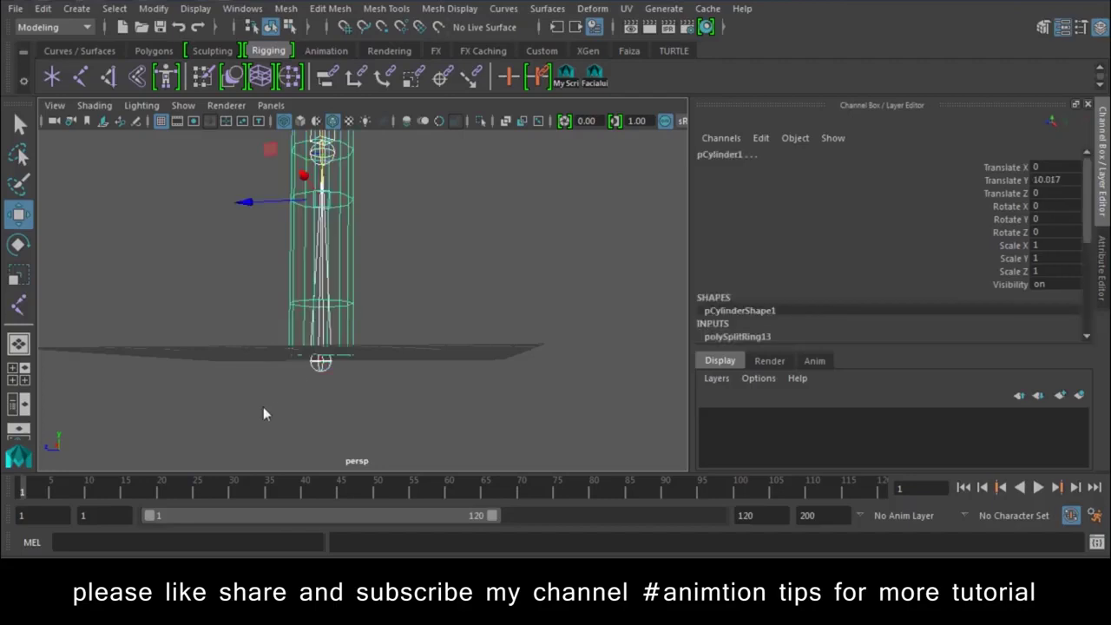
# - In the Rigging menu set's Bind Skin options, set Bind to Joint hierarchy
pyautogui.click(43, 28)
pyautogui.click(39, 61)
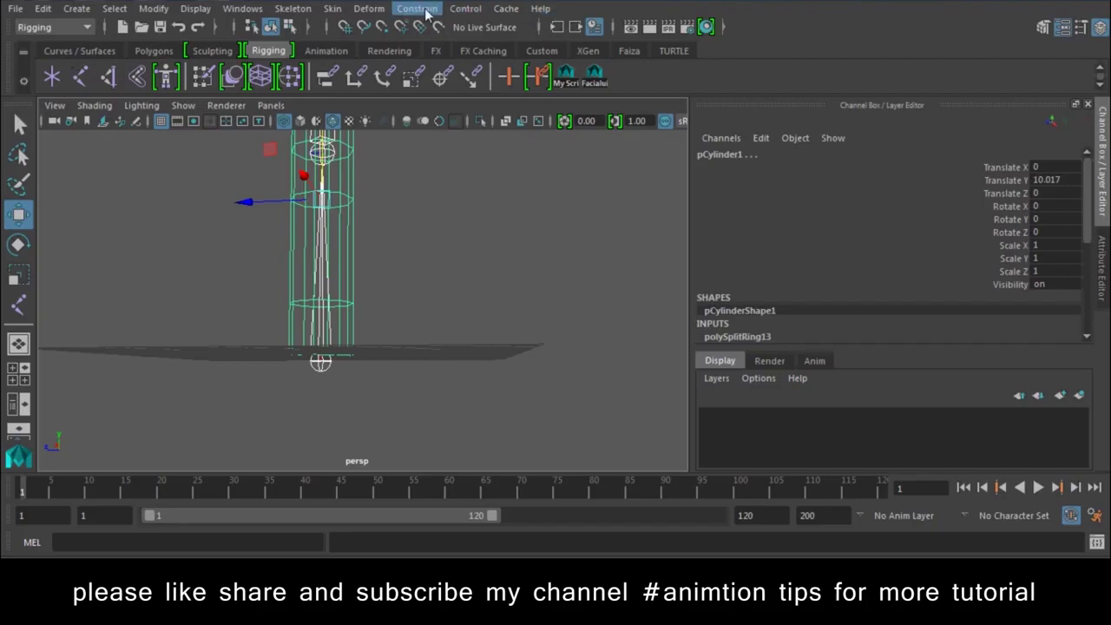
pyautogui.click(333, 8)
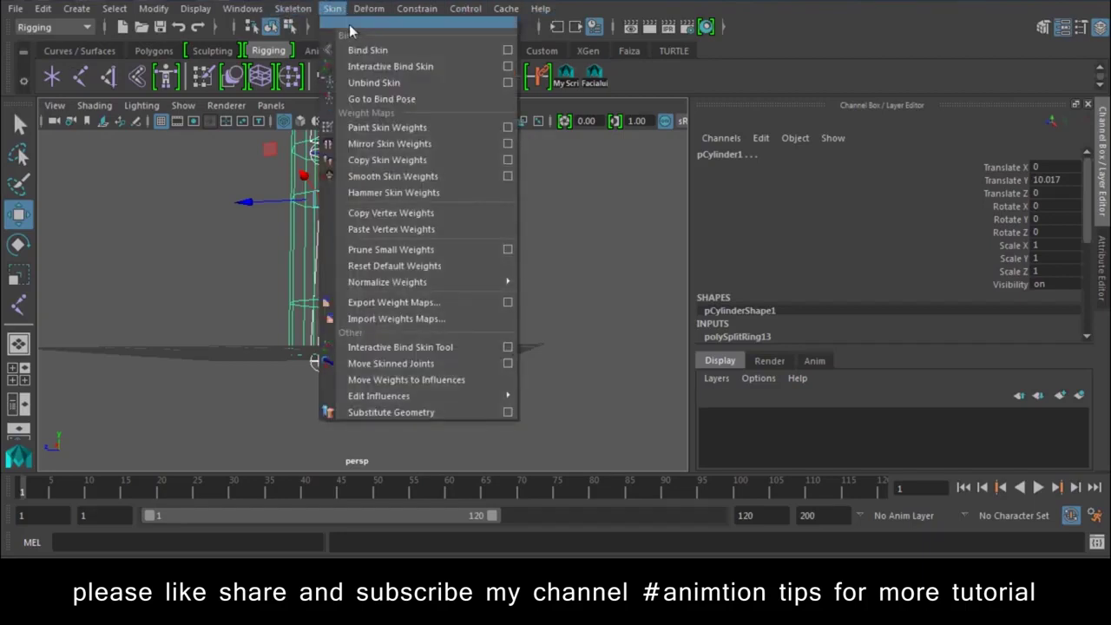
pyautogui.click(510, 50)
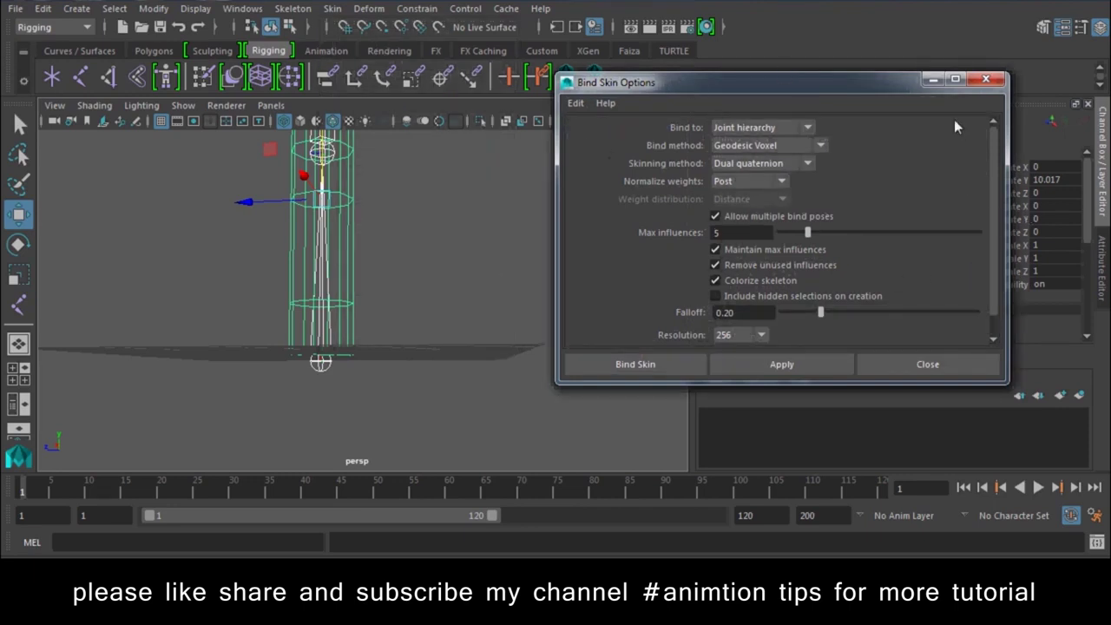
pyautogui.click(775, 127)
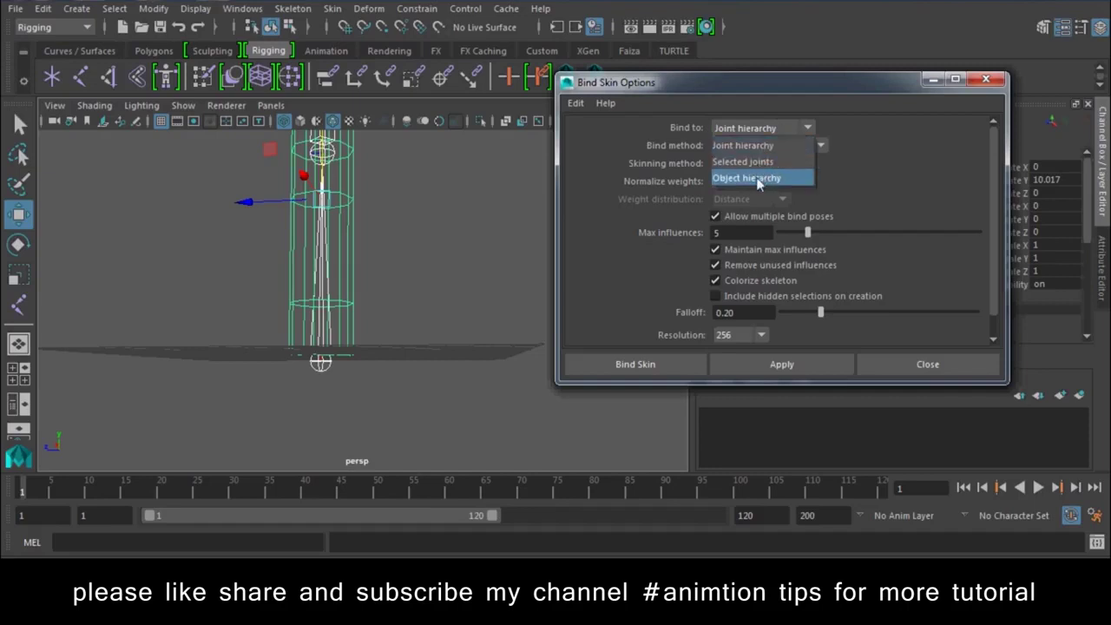
pyautogui.click(742, 162)
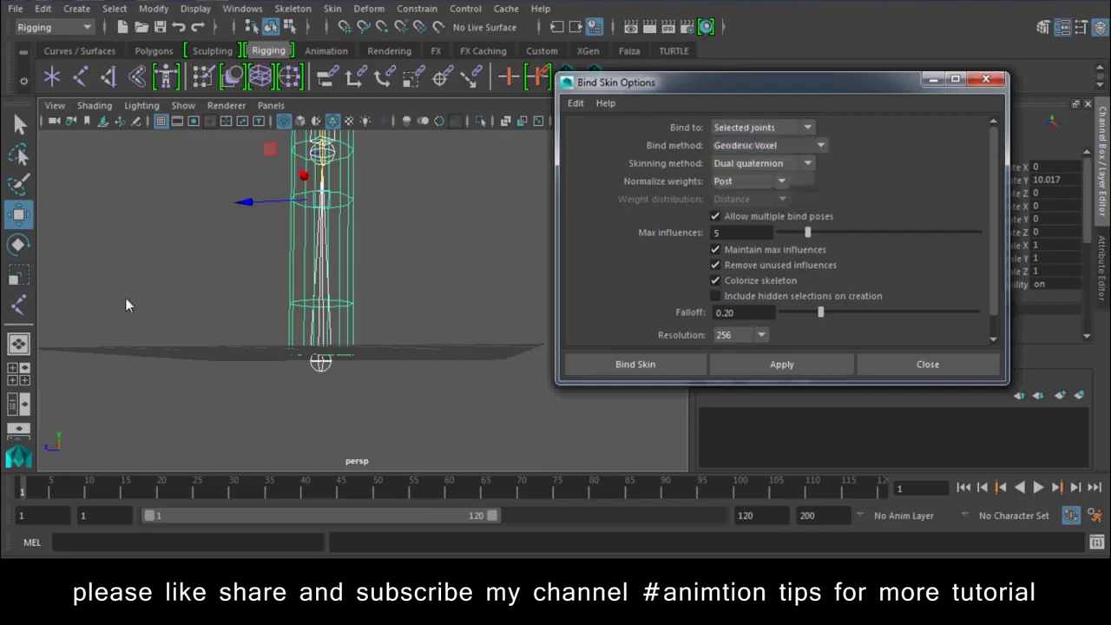
pyautogui.keyDown('alt'); pyautogui.moveTo(129, 297); pyautogui.dragTo(369, 386); pyautogui.keyUp('alt')
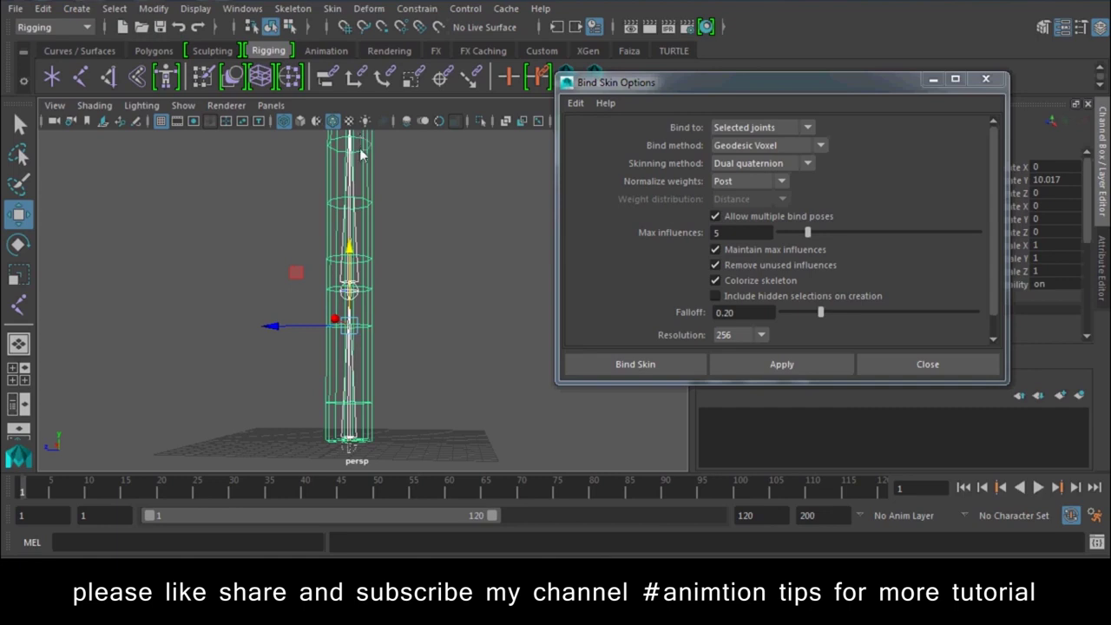
pyautogui.click(755, 130)
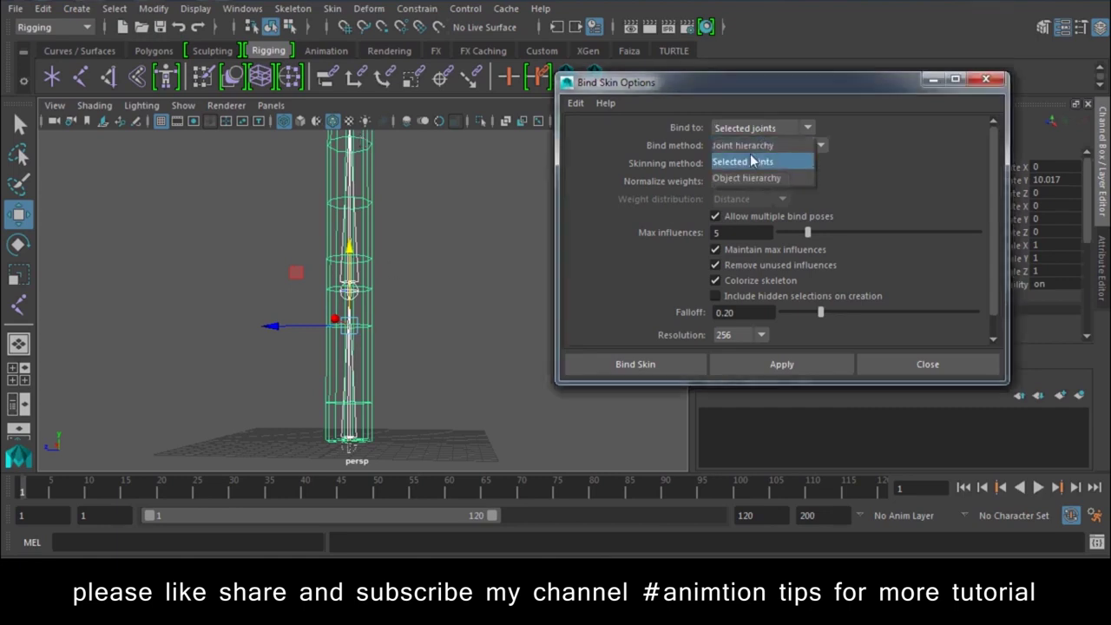
pyautogui.click(754, 146)
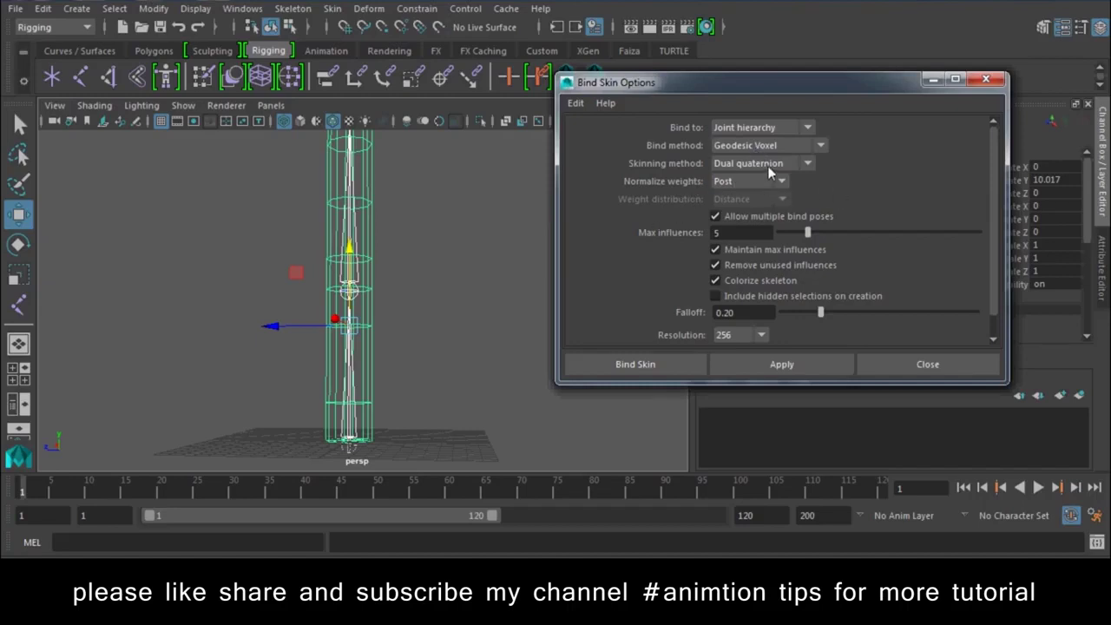
# - Use Dual quaternion skinning, Post normalization and Geodesic Voxel, then bind the skin
pyautogui.click(767, 167)
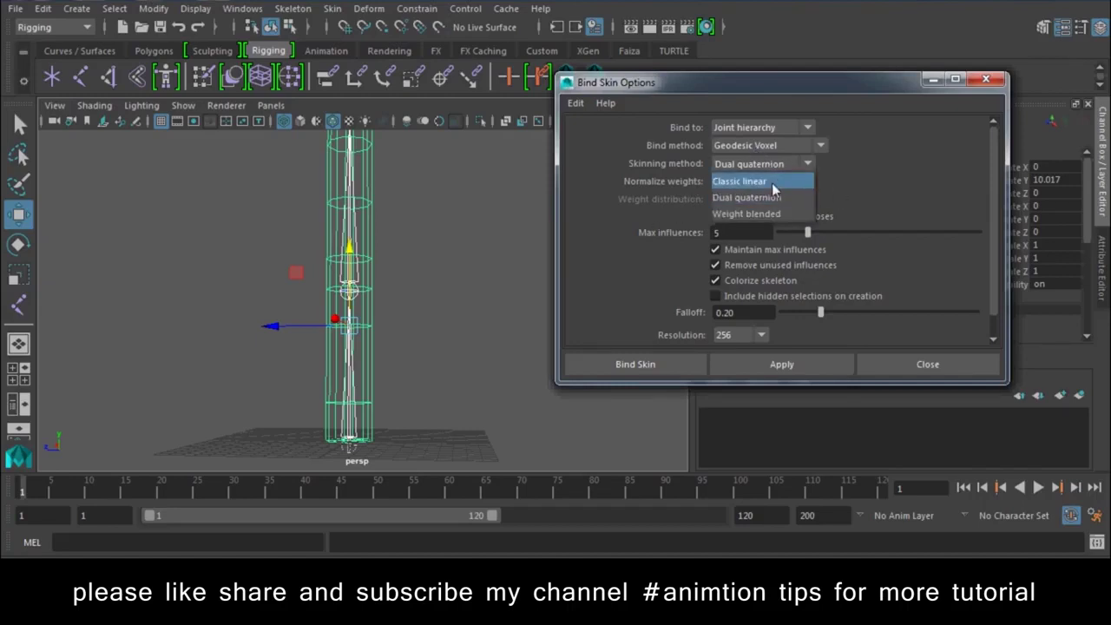
pyautogui.click(766, 201)
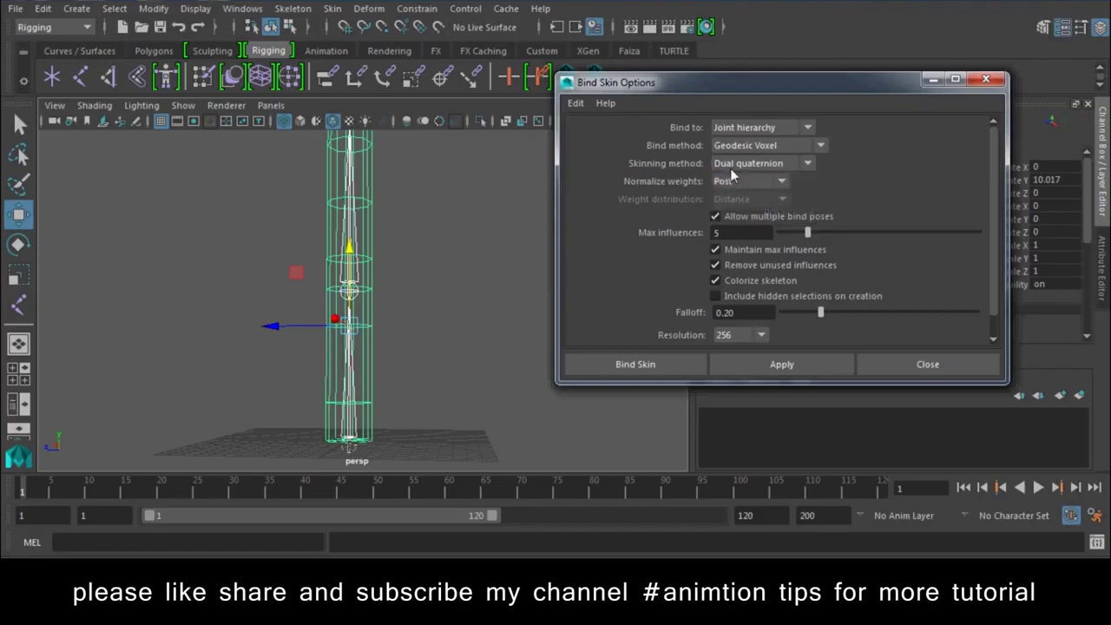
pyautogui.click(779, 175)
pyautogui.click(778, 173)
pyautogui.click(793, 161)
pyautogui.click(793, 157)
pyautogui.click(801, 145)
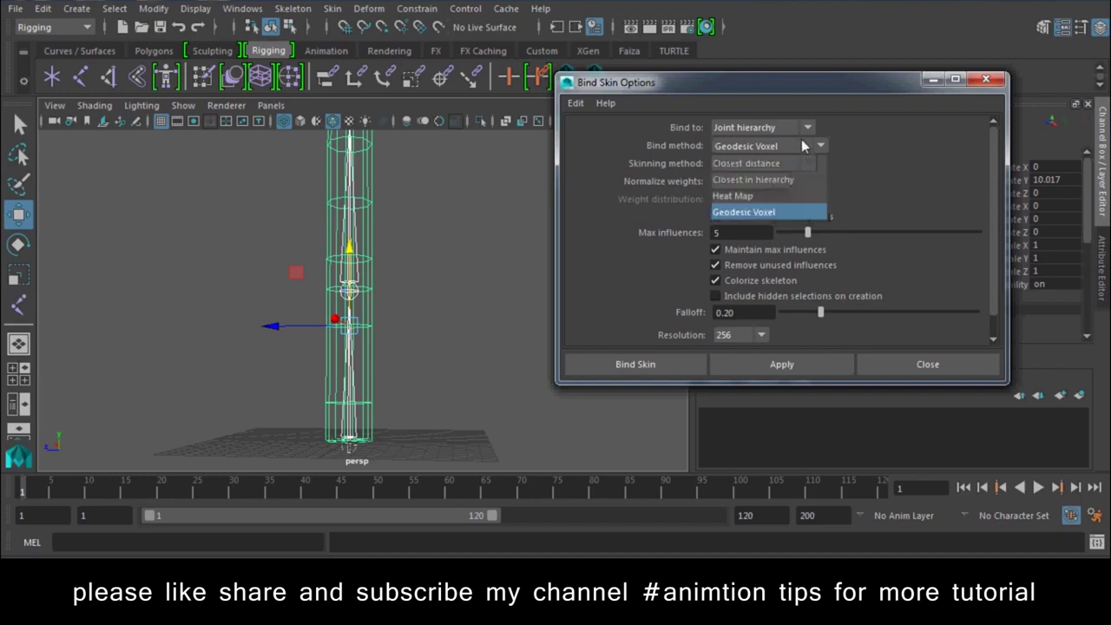
pyautogui.click(747, 211)
pyautogui.scroll(-1, 868, 165)
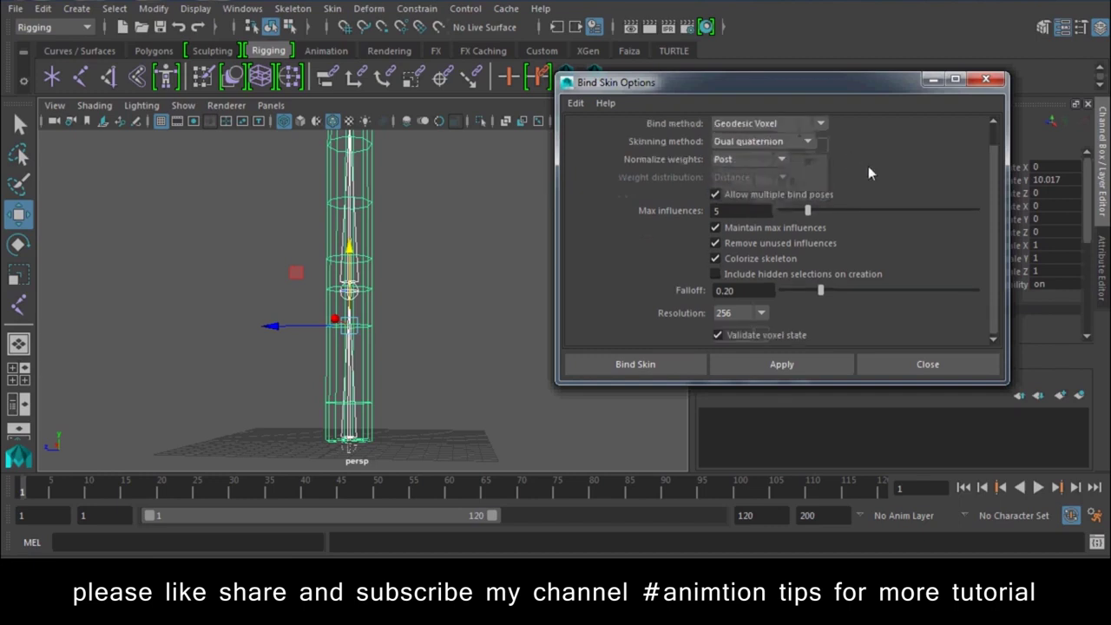
pyautogui.click(639, 364)
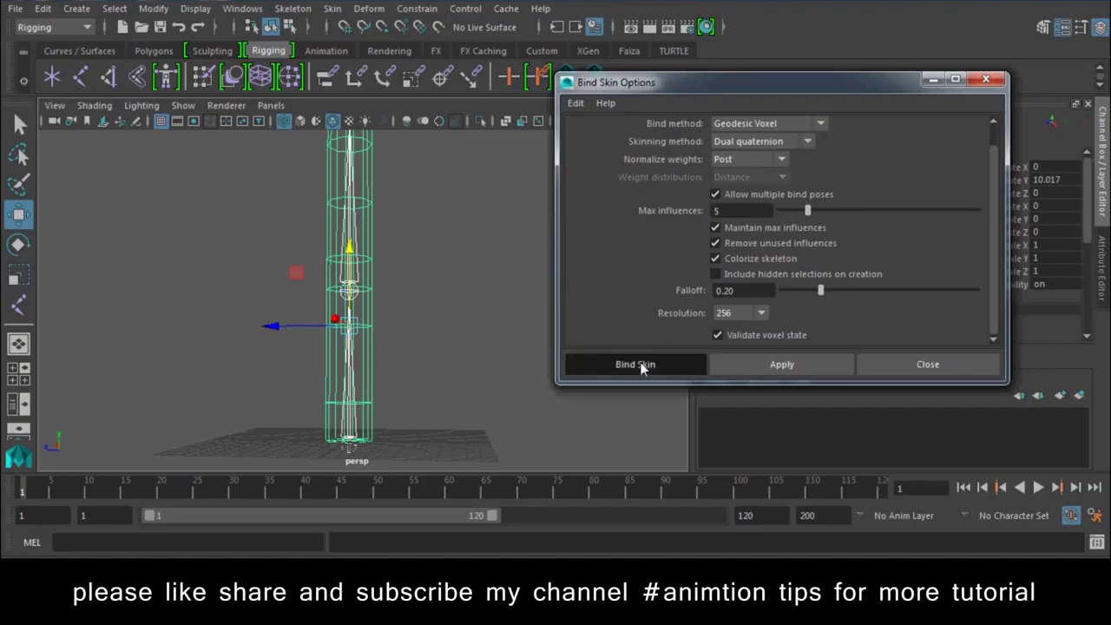
pyautogui.click(551, 327)
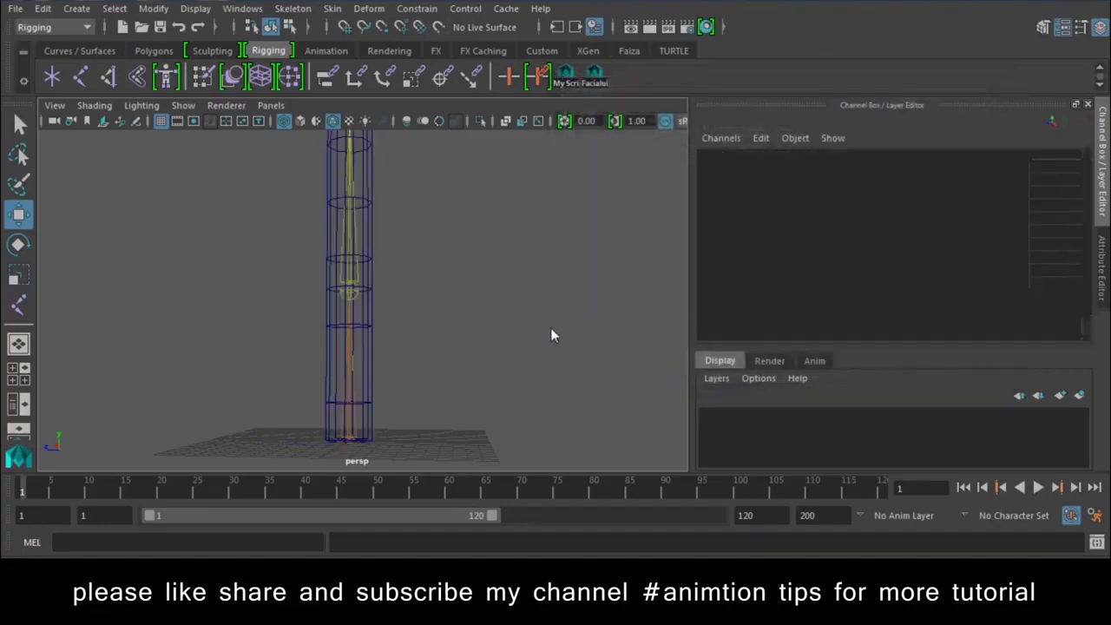
pyautogui.click(358, 280)
pyautogui.press('e')
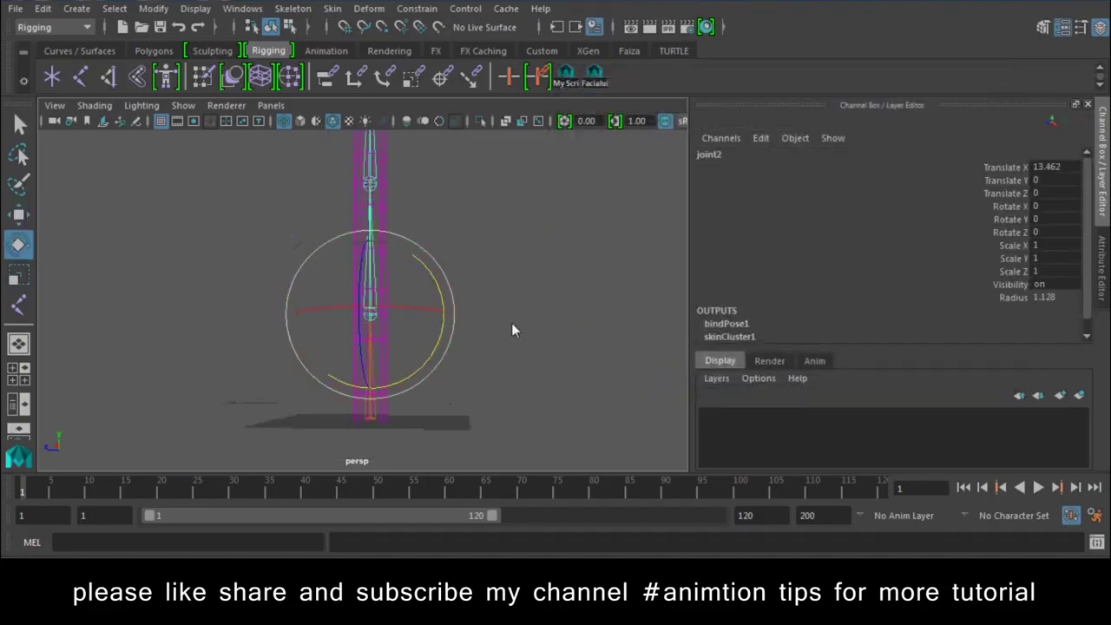
pyautogui.moveTo(455, 318)
pyautogui.mouseDown()
pyautogui.moveTo(430, 297)
pyautogui.moveTo(482, 374)
pyautogui.moveTo(415, 259)
pyautogui.moveTo(543, 454)
pyautogui.moveTo(437, 263)
pyautogui.moveTo(567, 488)
pyautogui.moveTo(396, 208)
pyautogui.moveTo(399, 189)
pyautogui.moveTo(584, 467)
pyautogui.mouseUp()
pyautogui.moveTo(631, 411)
pyautogui.mouseDown()
pyautogui.moveTo(417, 240)
pyautogui.moveTo(675, 452)
pyautogui.moveTo(508, 347)
pyautogui.moveTo(487, 286)
pyautogui.moveTo(472, 298)
pyautogui.moveTo(489, 440)
pyautogui.mouseUp()
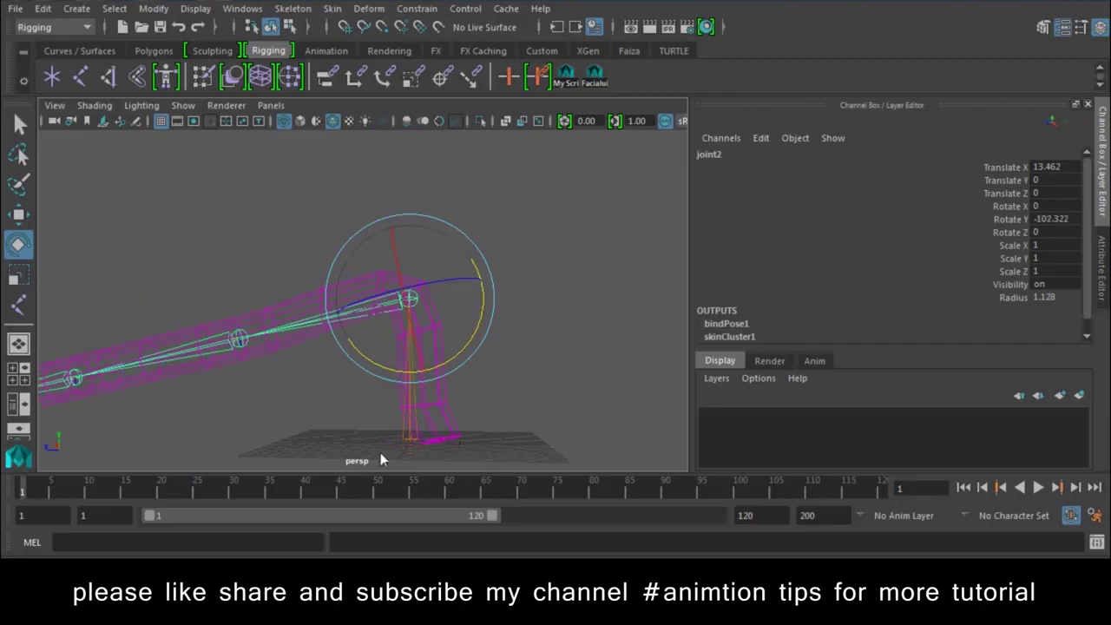
pyautogui.hotkey('ctrl', 'z')
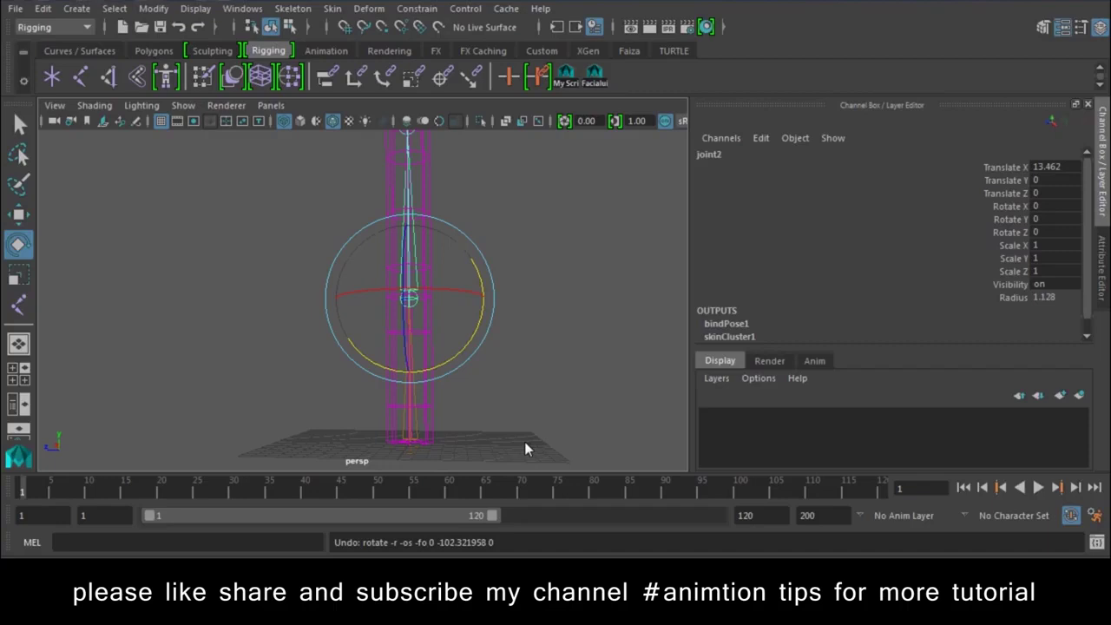
pyautogui.press('w')
pyautogui.keyDown('alt'); pyautogui.moveTo(535, 421); pyautogui.dragTo(330, 300); pyautogui.keyUp('alt')
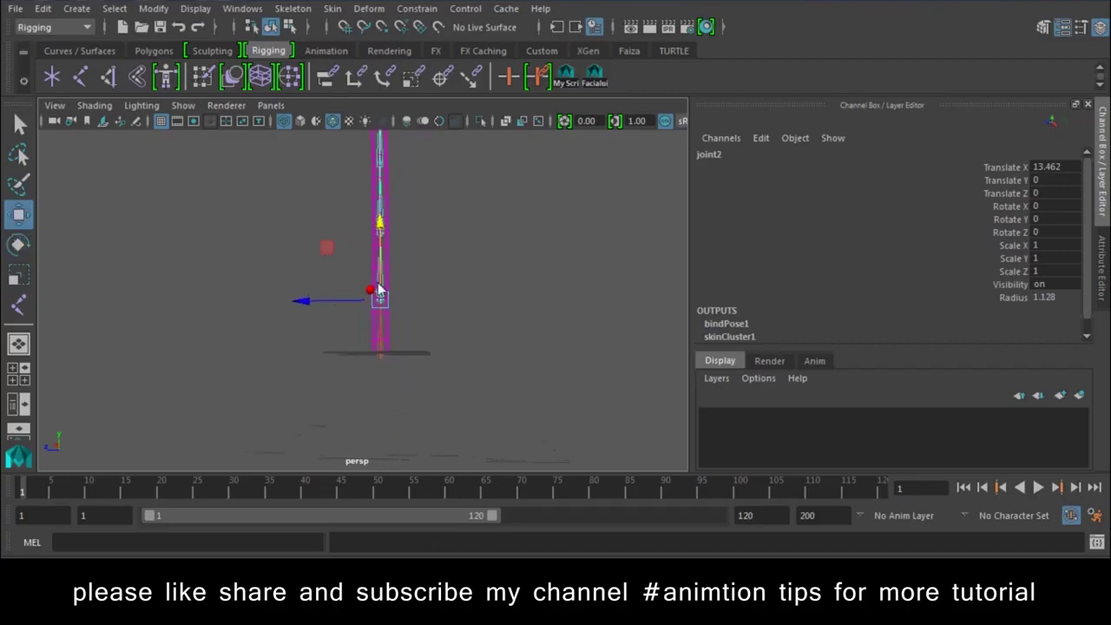
pyautogui.scroll(3, 359, 269)
pyautogui.scroll(2, 387, 363)
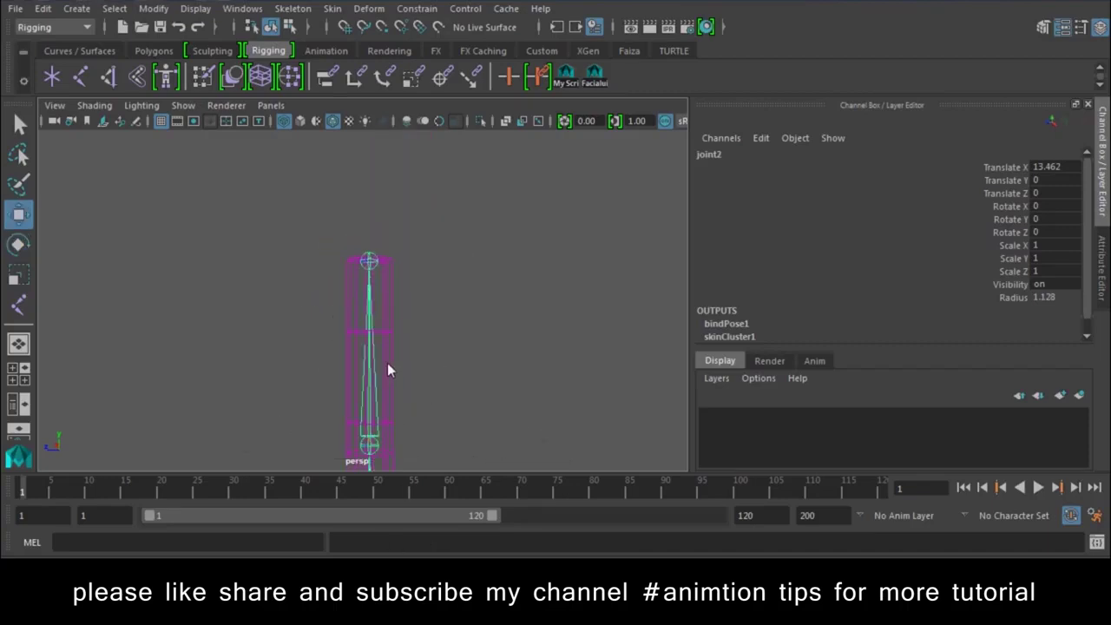
pyautogui.scroll(2, 371, 396)
pyautogui.click(372, 373)
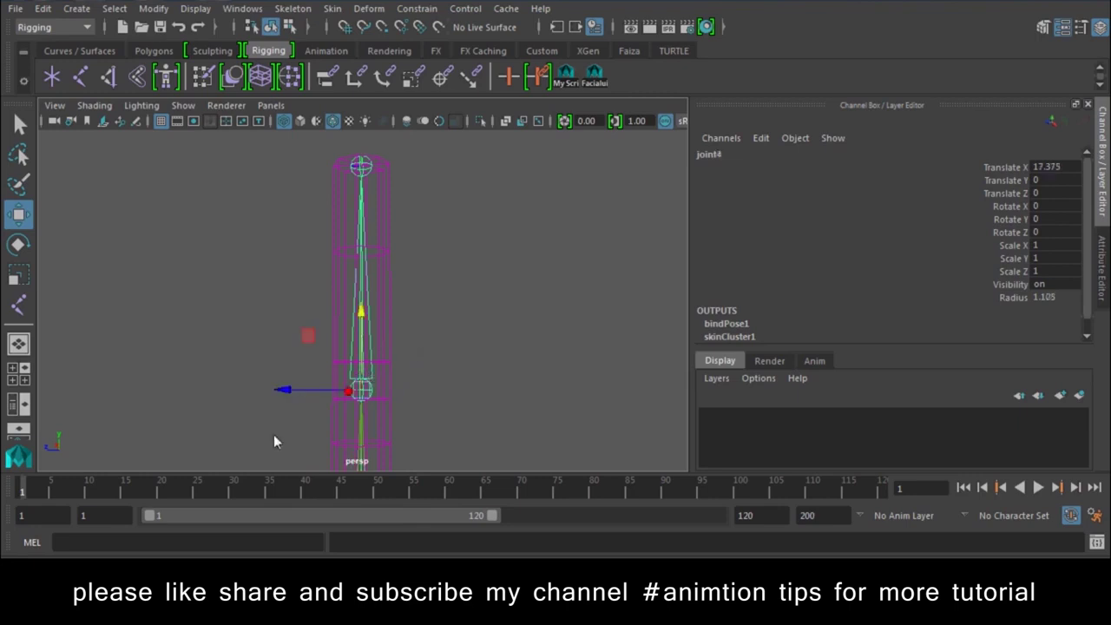
# - Key joint4 straight at frame 1 and rotated about -86° at frame 10
pyautogui.hotkey('alt', 'v')
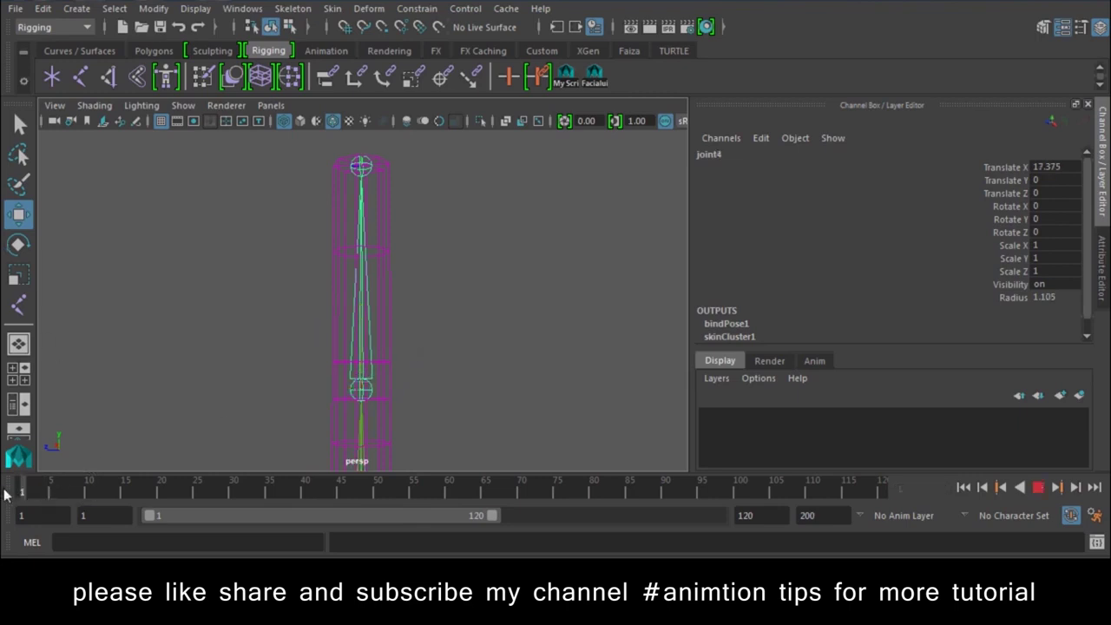
pyautogui.hotkey('alt', 'v')
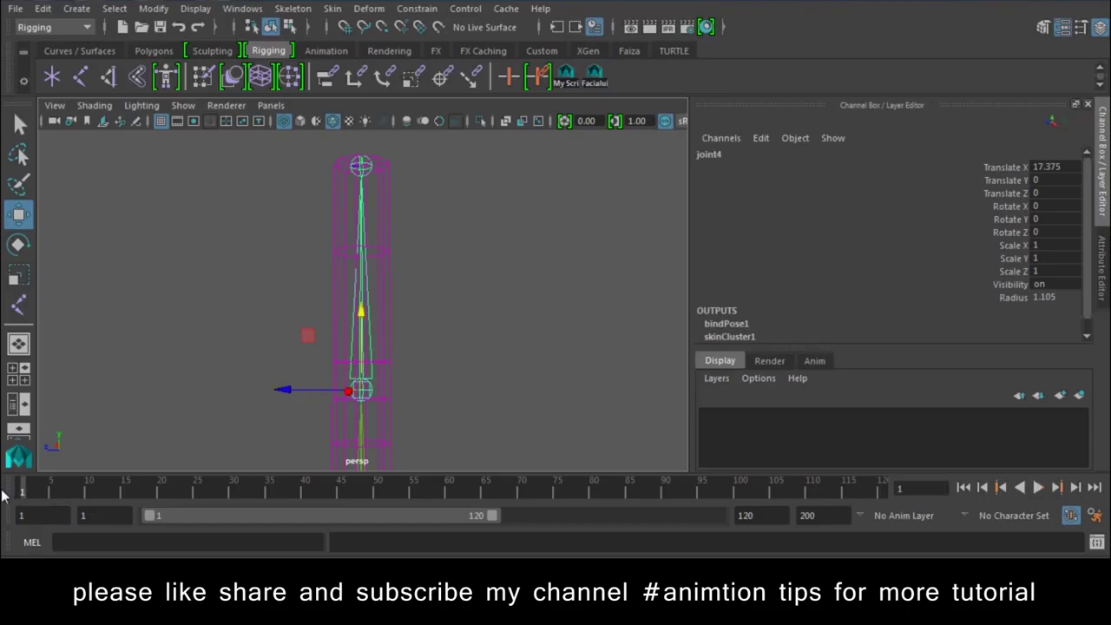
pyautogui.press('s')
pyautogui.moveTo(25, 492); pyautogui.dragTo(88, 493)
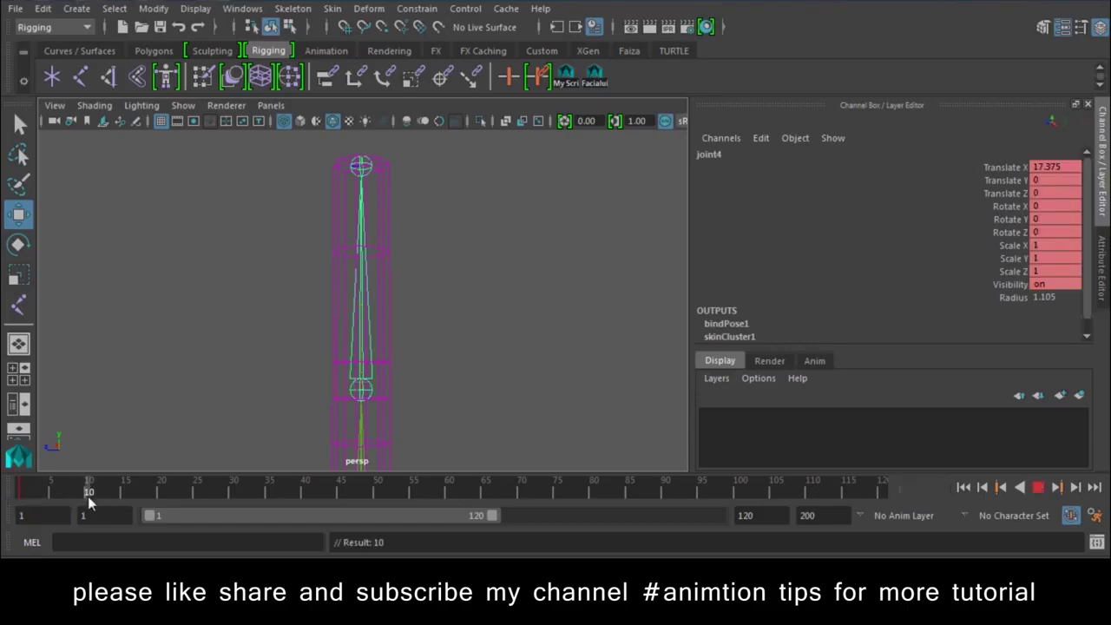
pyautogui.press('e')
pyautogui.moveTo(427, 355); pyautogui.dragTo(268, 222)
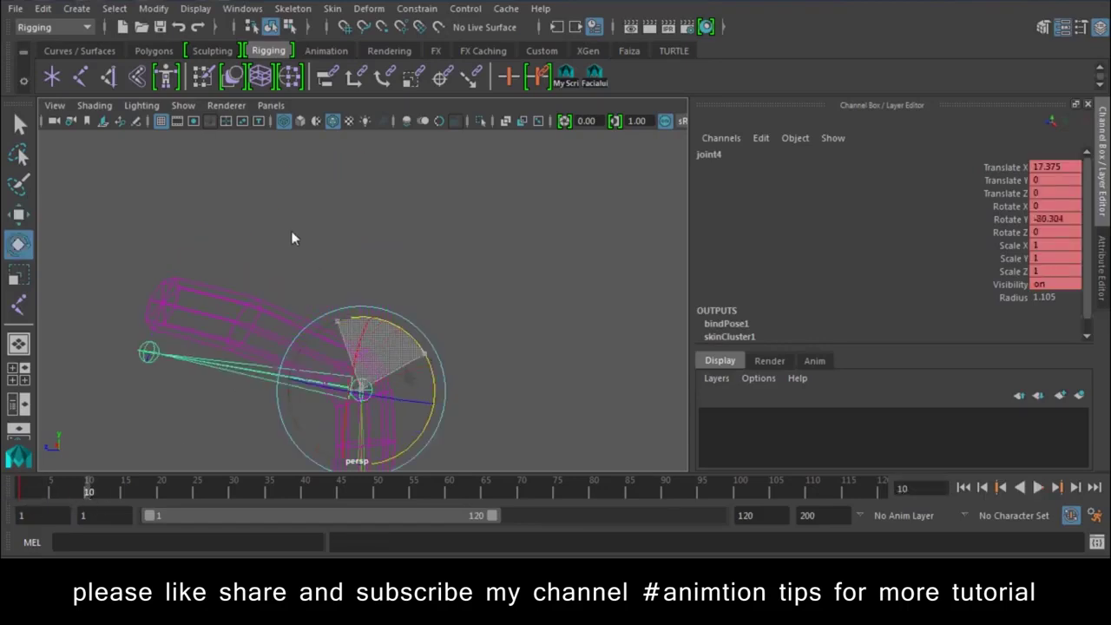
pyautogui.press('s')
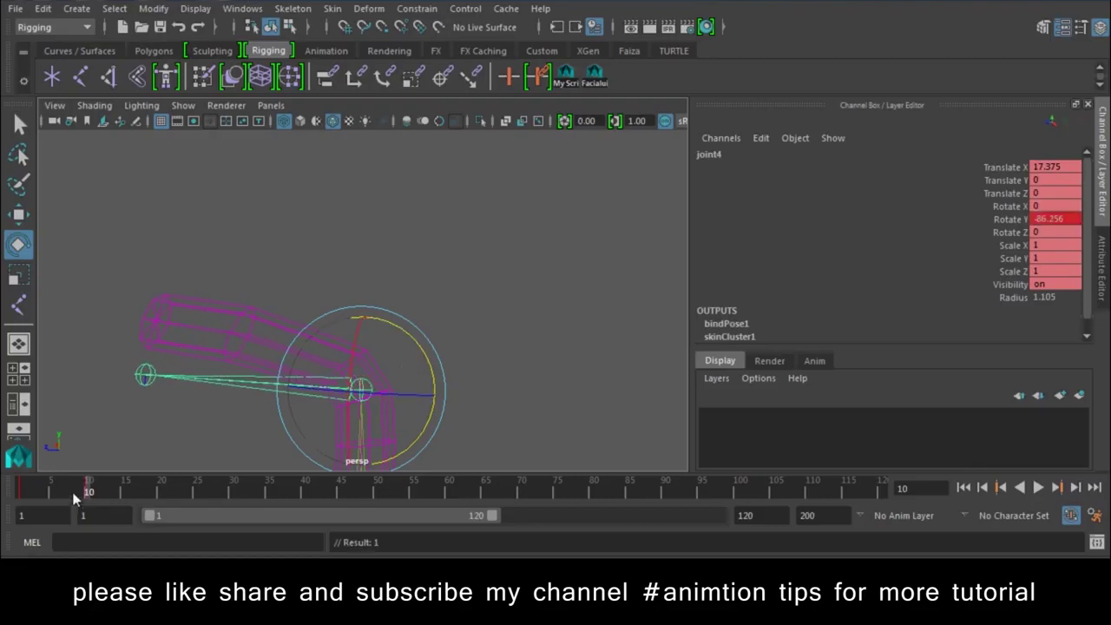
# - Play back the bend and select the cylinder mesh
pyautogui.hotkey('alt', 'v')
pyautogui.hotkey('alt', 'v')
pyautogui.click(234, 336)
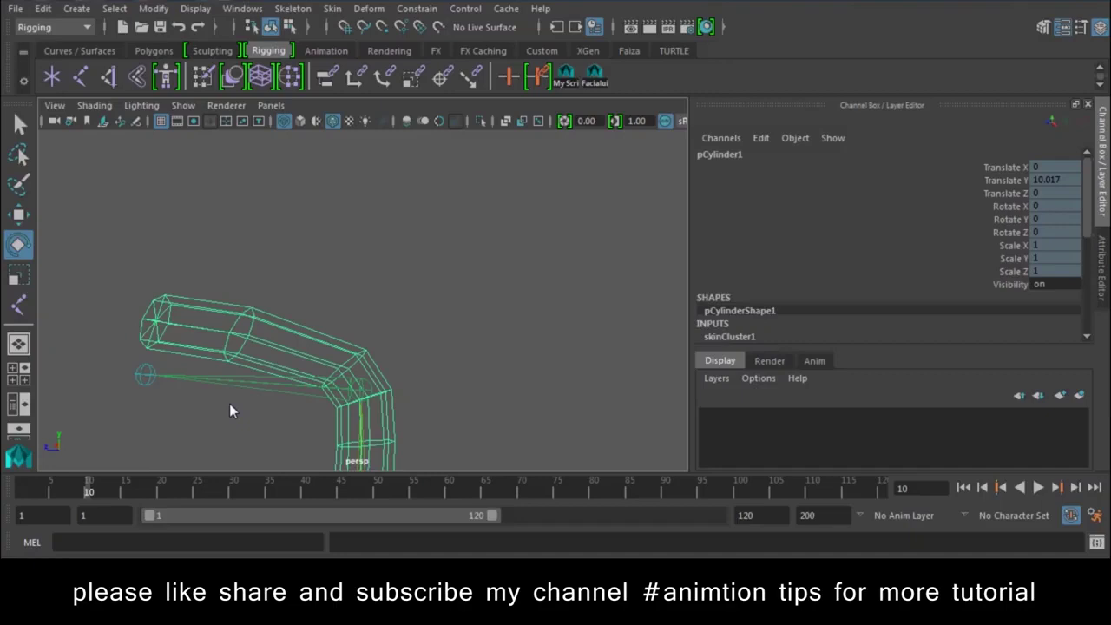
pyautogui.press('w')
pyautogui.keyDown('alt'); pyautogui.moveTo(229, 410); pyautogui.dragTo(362, 360, button='middle'); pyautogui.keyUp('alt')
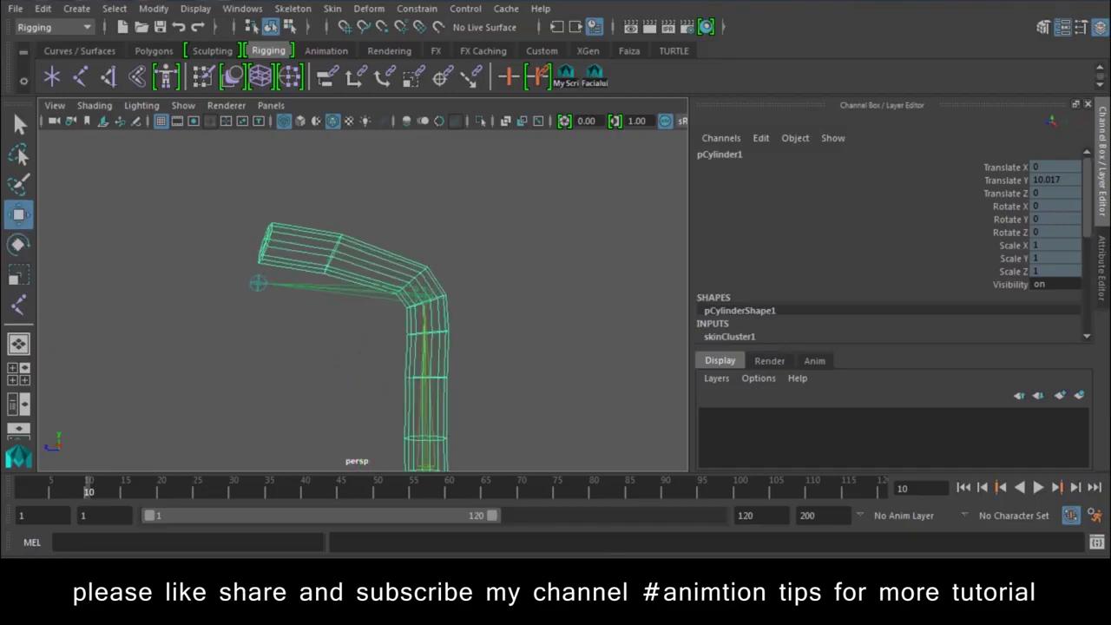
pyautogui.press('super')
# - In a new Notepad document, type 'Component Editor' and 'Paint Skin Weight' on separate lines
pyautogui.click(120, 148)
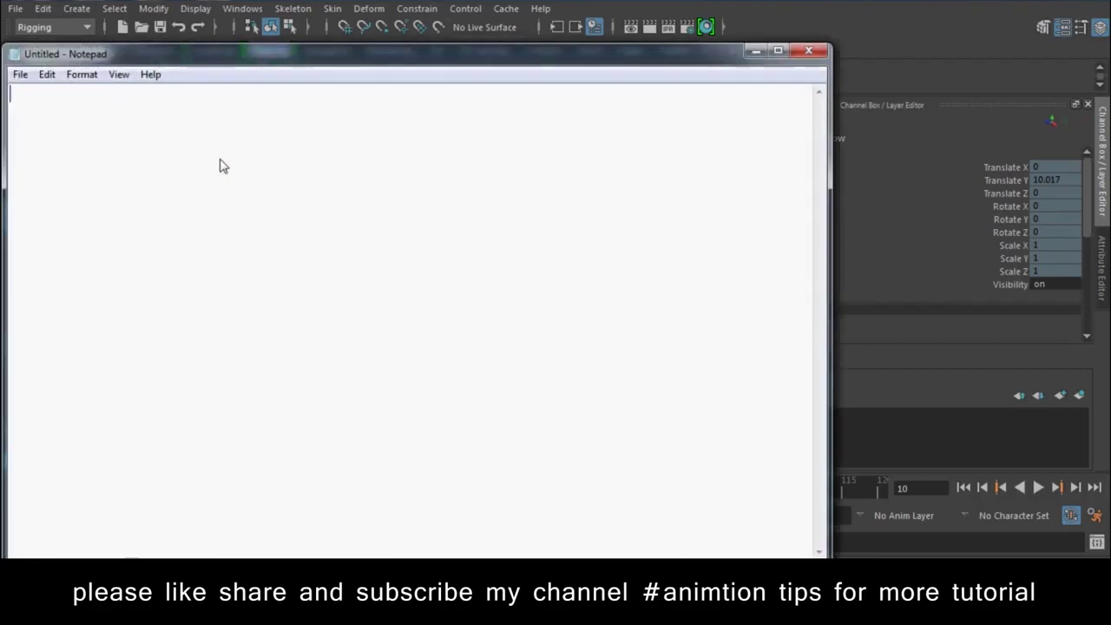
pyautogui.write('Component Editor')
pyautogui.press('Return')
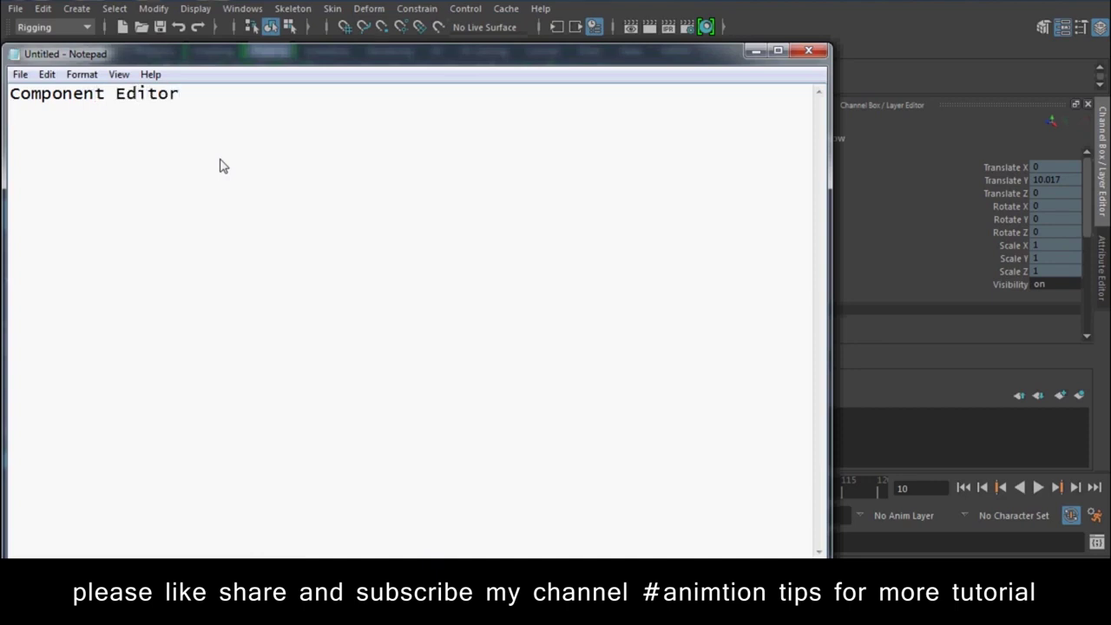
pyautogui.write('Paint Skin Weight')
# - Move the Notepad window aside and add a blank line between the two notes
pyautogui.moveTo(231, 55)
pyautogui.mouseDown()
pyautogui.moveTo(616, 282)
pyautogui.moveTo(287, 295)
pyautogui.mouseUp()
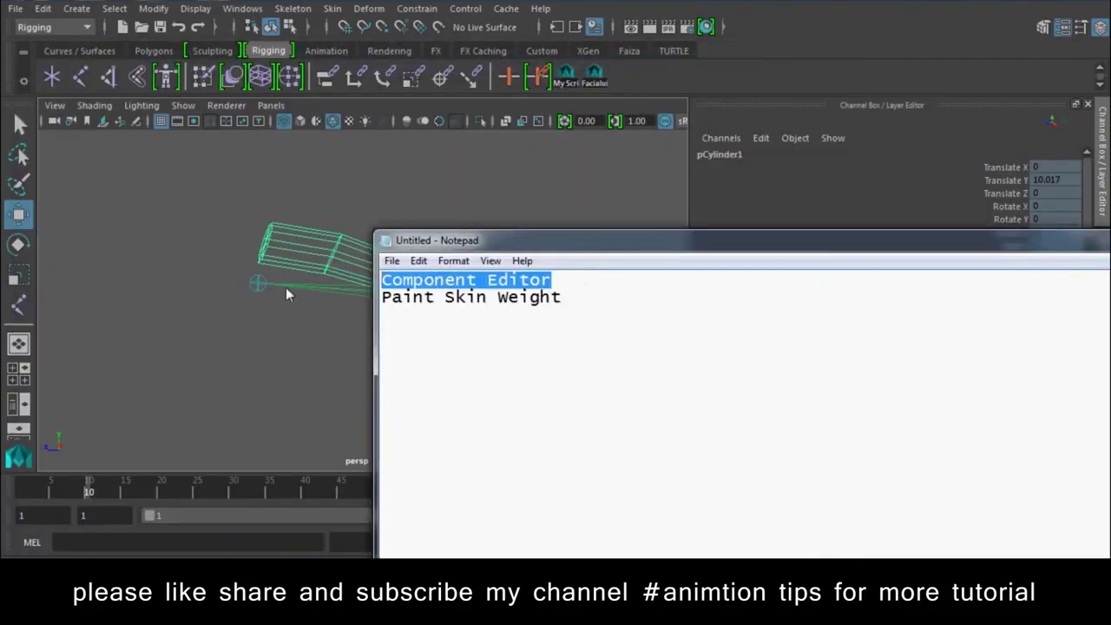
pyautogui.moveTo(609, 318); pyautogui.dragTo(381, 276)
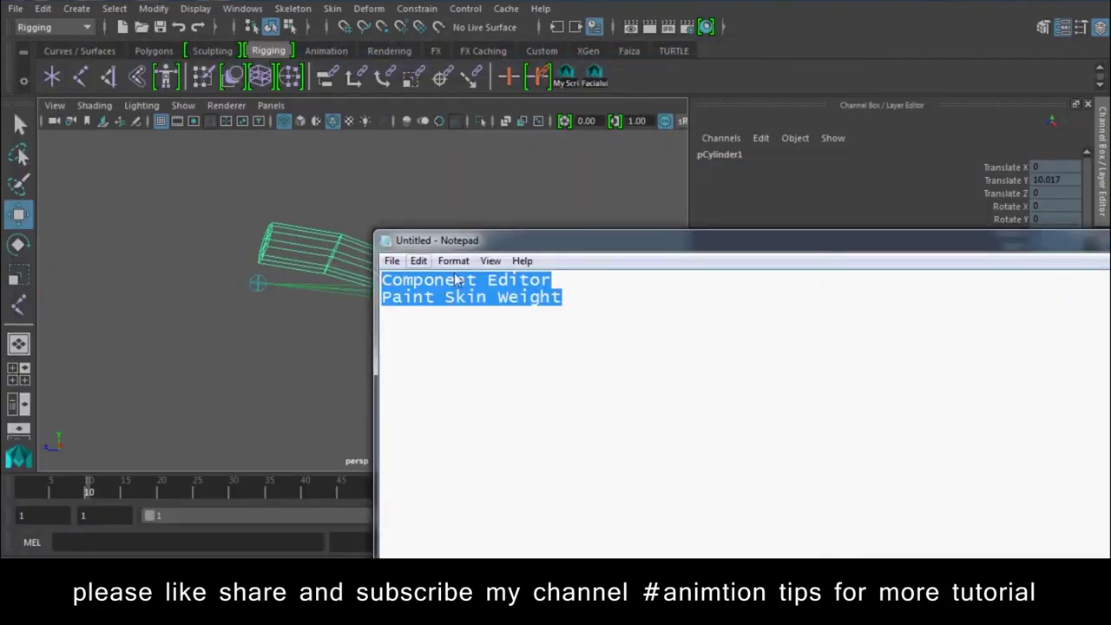
pyautogui.click(523, 342)
pyautogui.moveTo(585, 319)
pyautogui.mouseDown()
pyautogui.moveTo(487, 280)
pyautogui.moveTo(380, 280)
pyautogui.mouseUp()
pyautogui.click(625, 297)
pyautogui.click(564, 282)
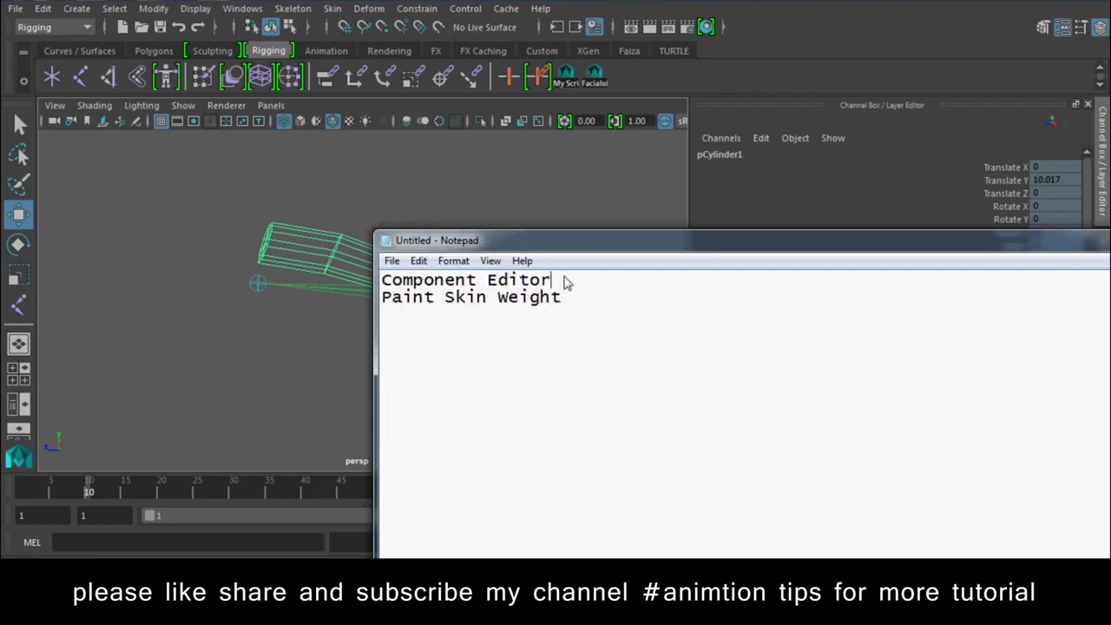
pyautogui.press('Return')
# - Highlight the note lines, then bring the Maya scene back to the front
pyautogui.moveTo(564, 282); pyautogui.dragTo(380, 280)
pyautogui.moveTo(562, 314); pyautogui.dragTo(315, 318)
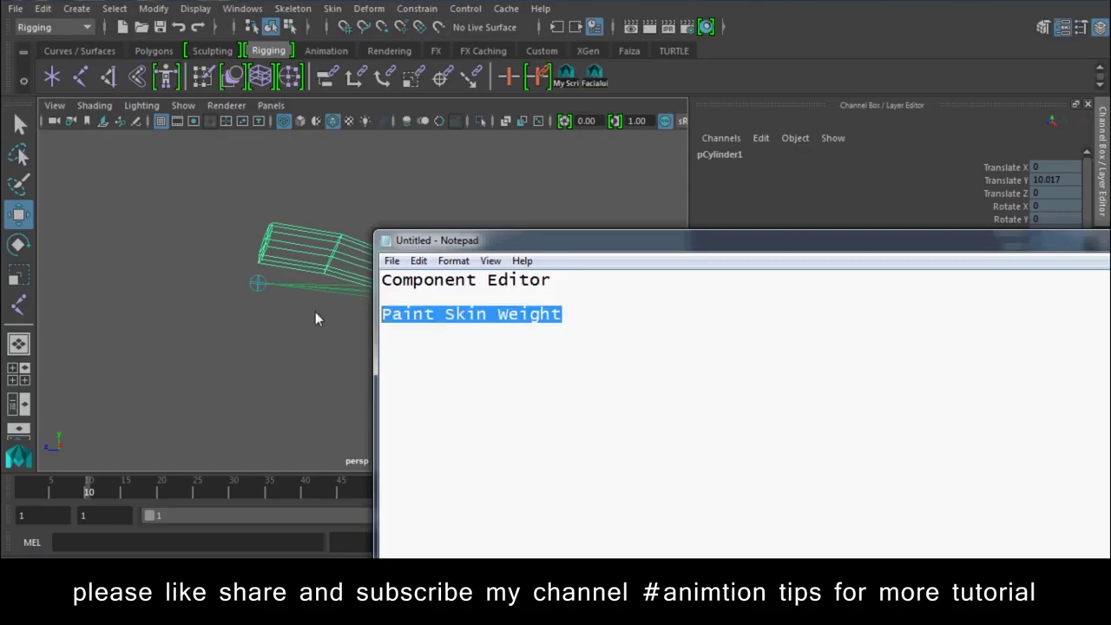
pyautogui.click(651, 330)
pyautogui.moveTo(651, 330); pyautogui.dragTo(380, 323)
pyautogui.doubleClick(521, 280)
pyautogui.moveTo(455, 278); pyautogui.dragTo(363, 279)
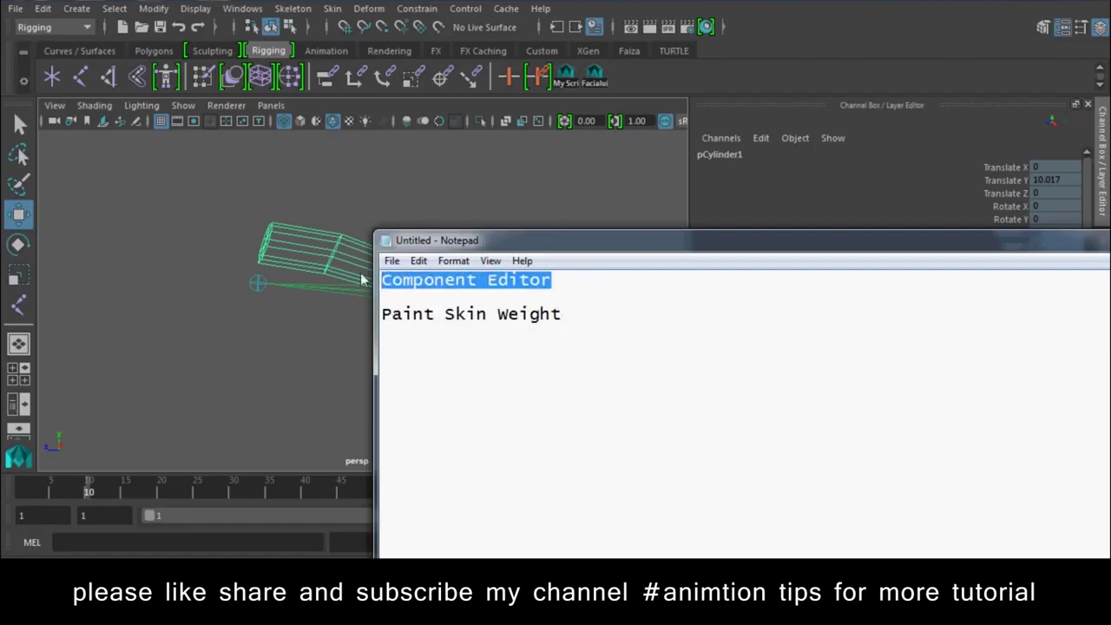
pyautogui.click(306, 324)
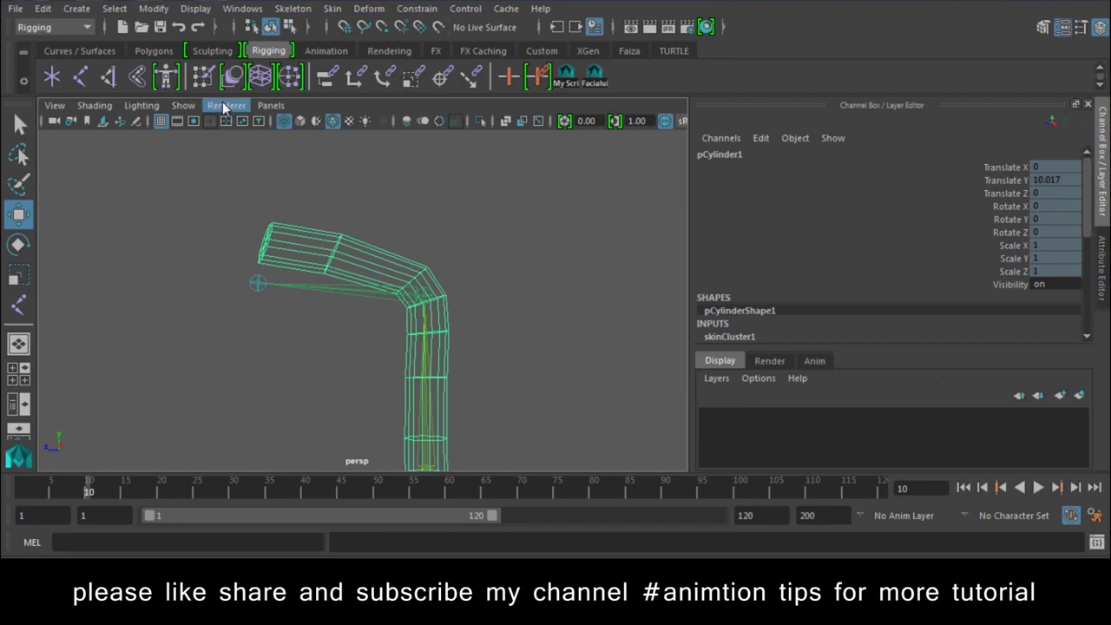
# - Hide polygon objects in the viewport so only the joint chain shows, and select its root joint
pyautogui.click(183, 105)
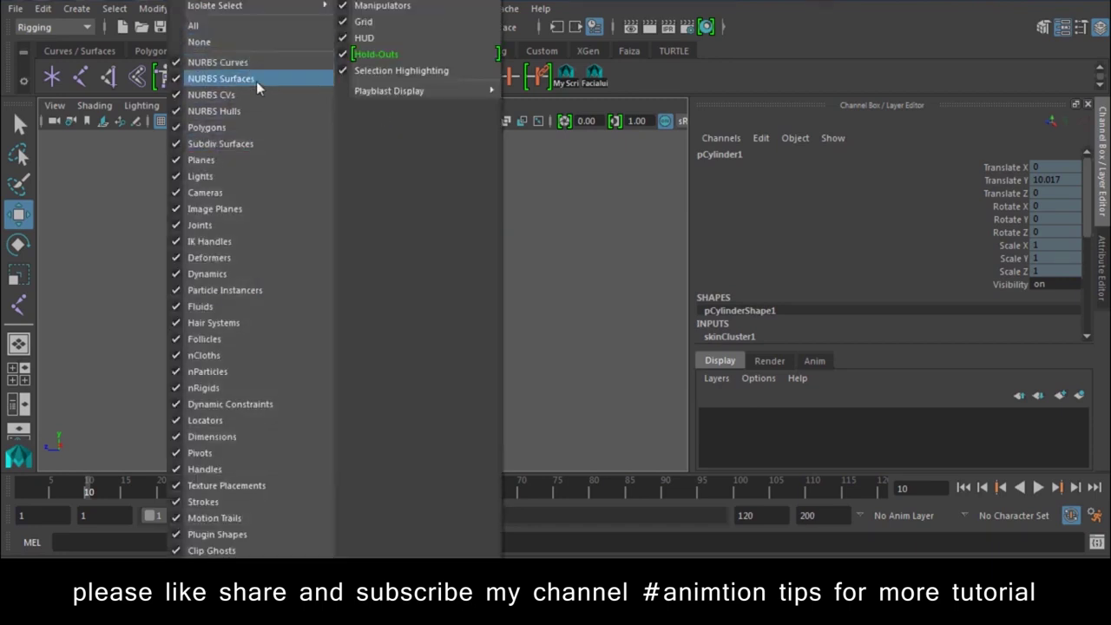
pyautogui.click(262, 131)
pyautogui.moveTo(284, 174)
pyautogui.keyDown('alt'); pyautogui.mouseDown()
pyautogui.moveTo(322, 355)
pyautogui.moveTo(505, 327)
pyautogui.mouseUp(); pyautogui.keyUp('alt')
# - Rename the first three joints Spine1, Spine2 and Spine3
pyautogui.click(756, 155)
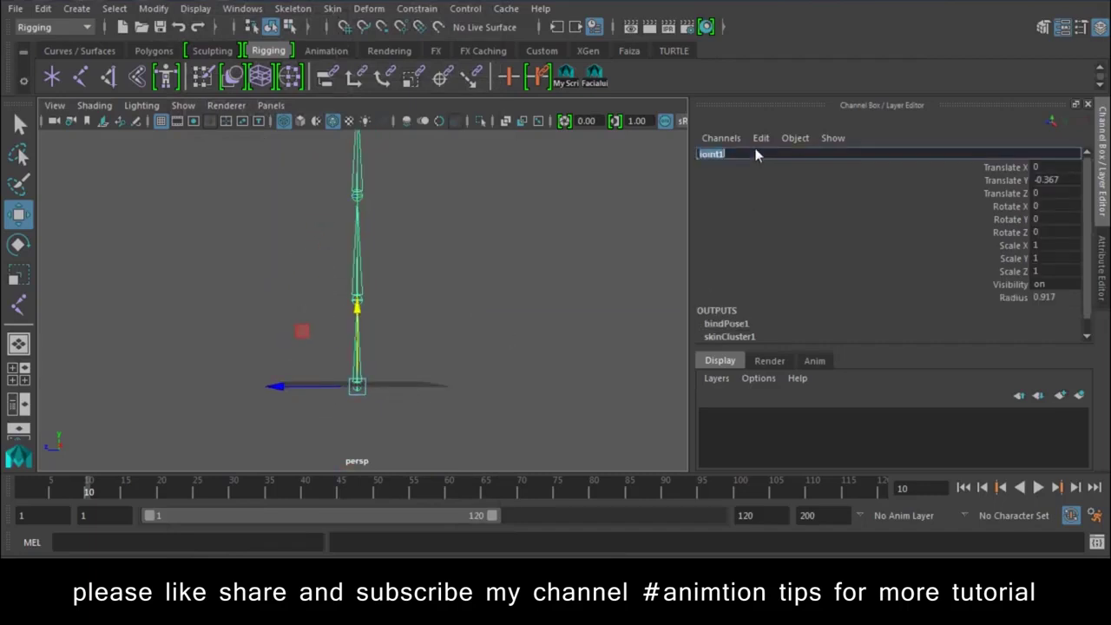
pyautogui.write('Spine')
pyautogui.press('Return')
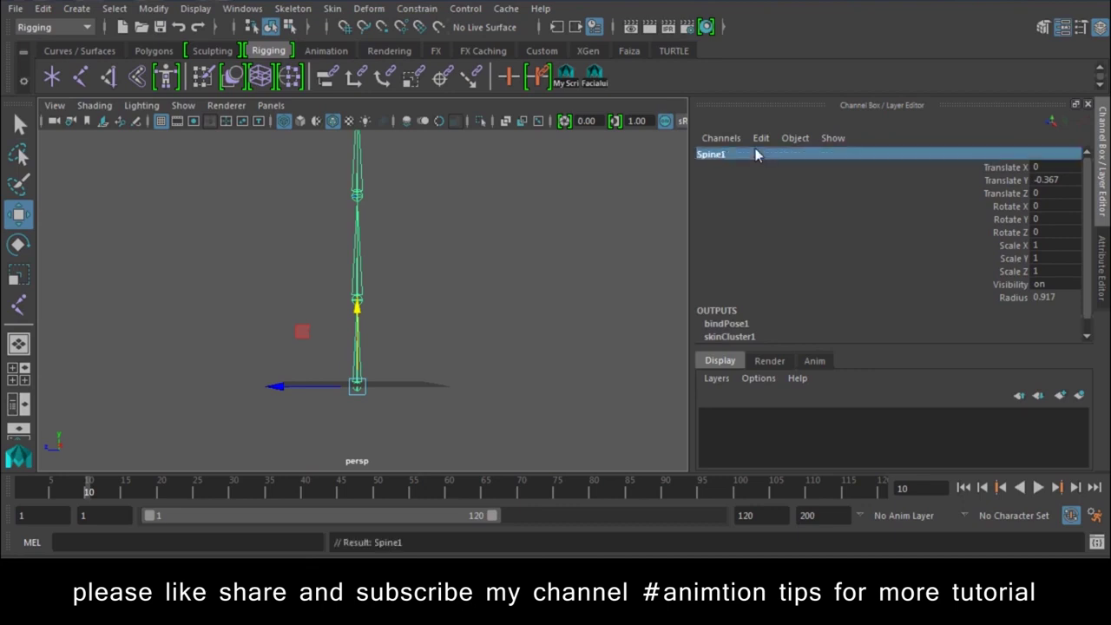
pyautogui.click(358, 274)
pyautogui.doubleClick(756, 153)
pyautogui.write('Spine')
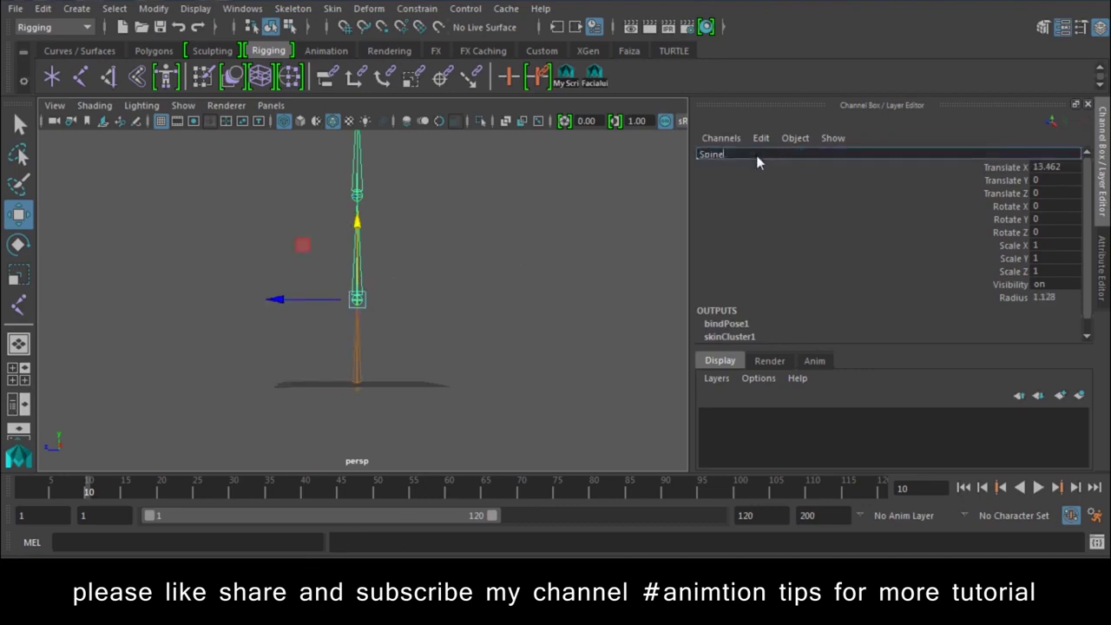
pyautogui.write('12')
pyautogui.press('Return')
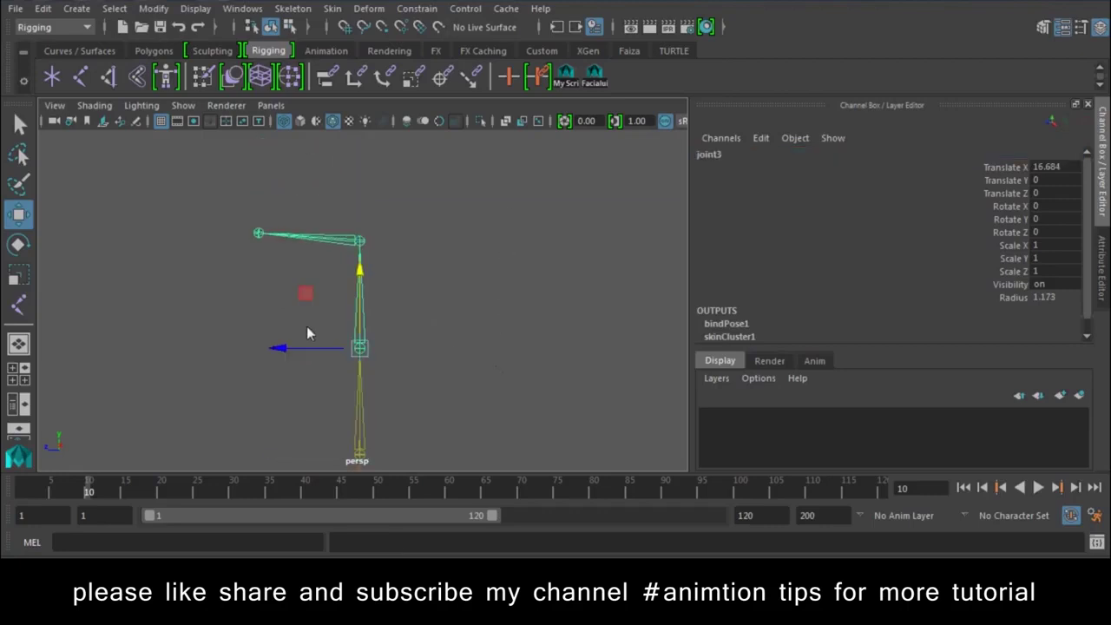
pyautogui.doubleClick(760, 153)
pyautogui.write('Spine1')
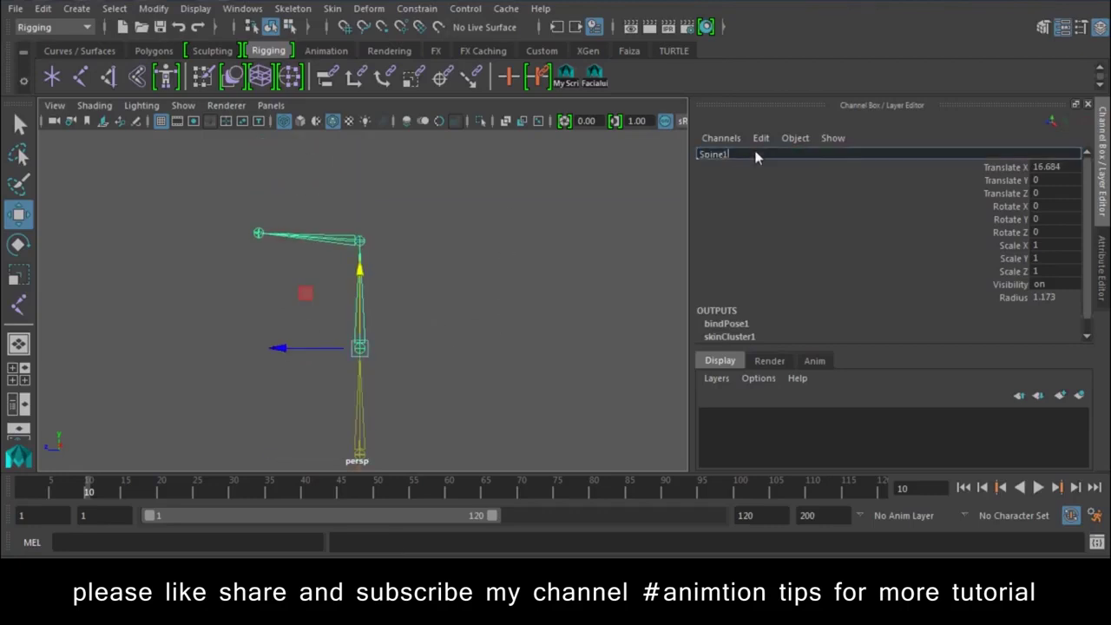
pyautogui.write('1')
pyautogui.press('Return')
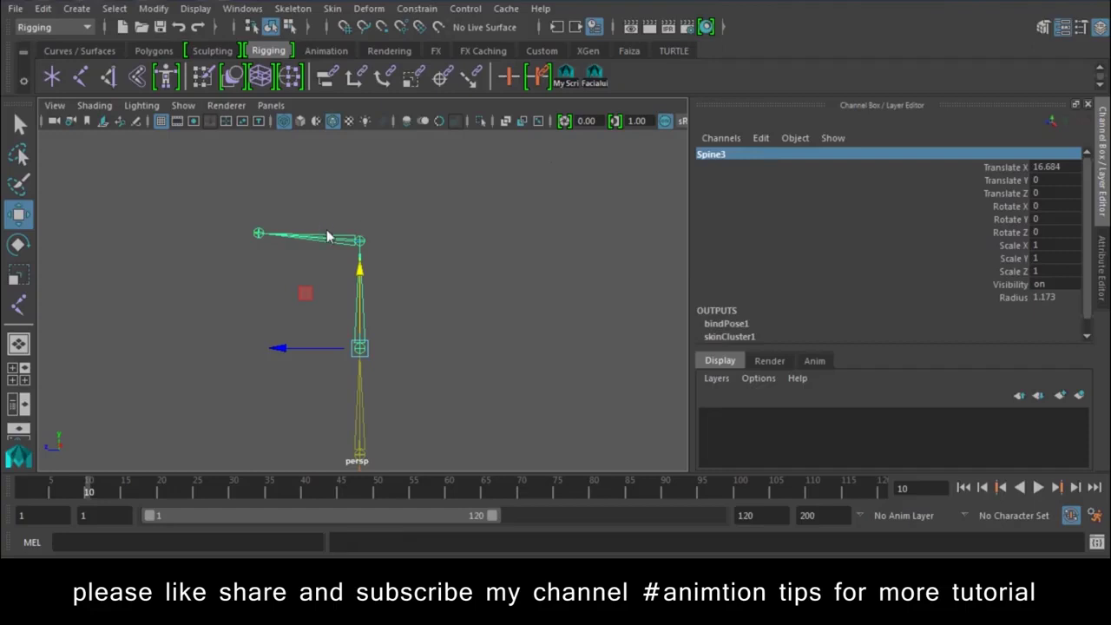
# - Rename the fourth joint Spine4 and the tip joint ENd
pyautogui.press('Down')
pyautogui.doubleClick(750, 154)
pyautogui.write('Spine4')
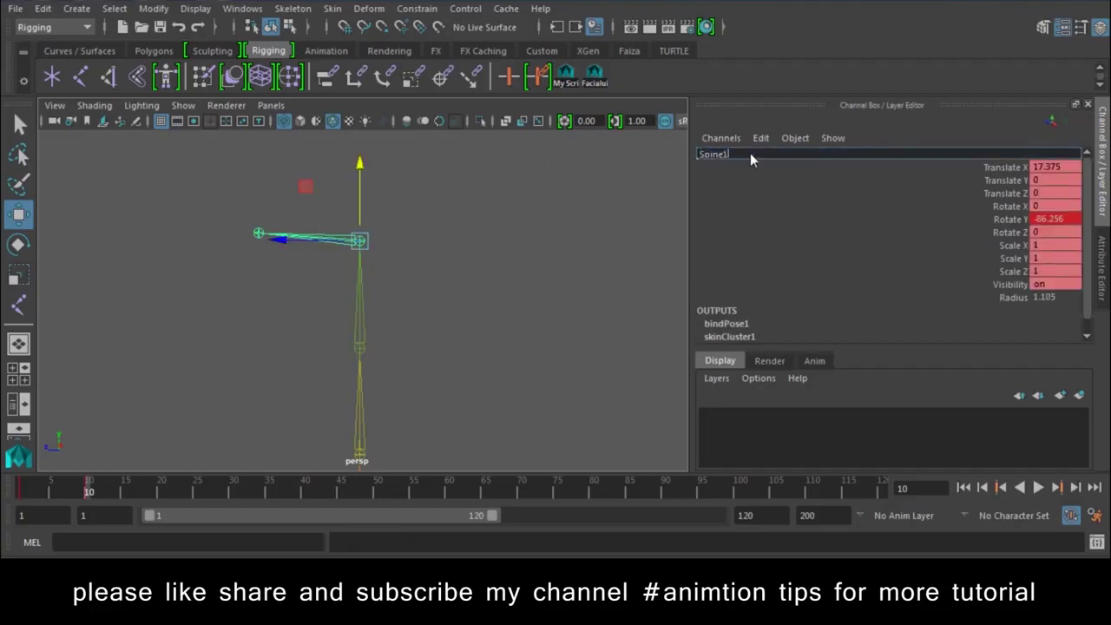
pyautogui.press('Return')
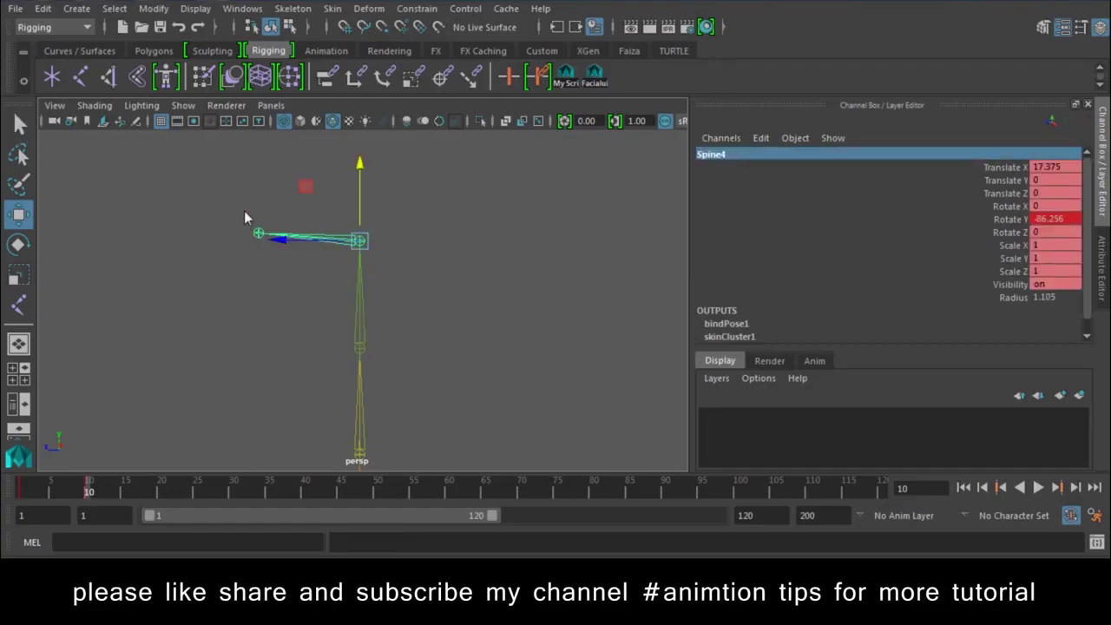
pyautogui.click(260, 246)
pyautogui.click(761, 138)
pyautogui.click(729, 167)
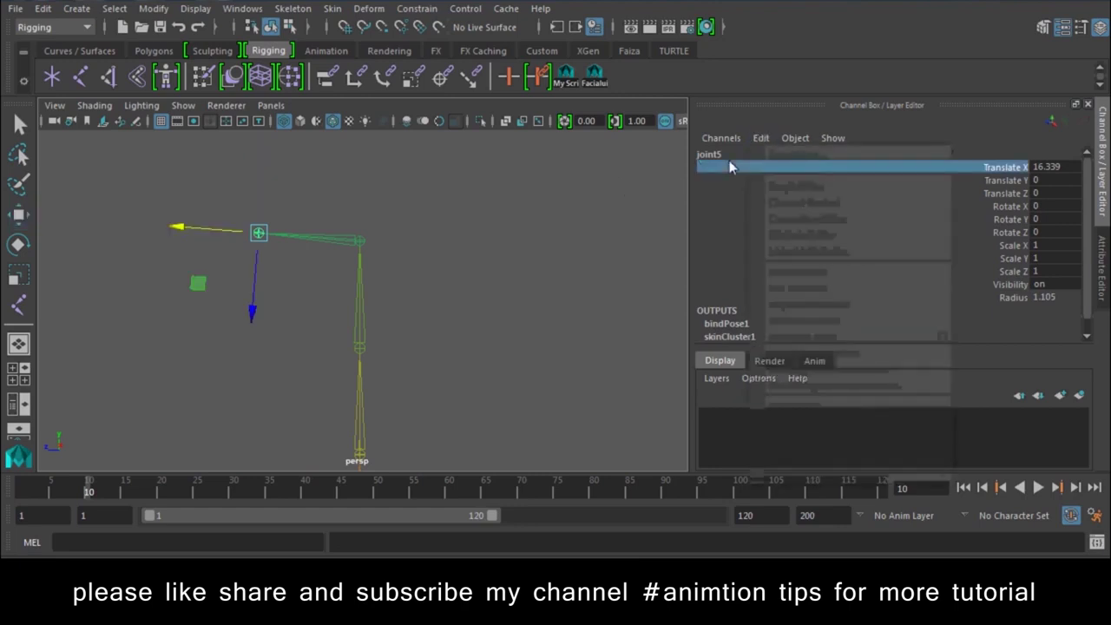
pyautogui.doubleClick(731, 156)
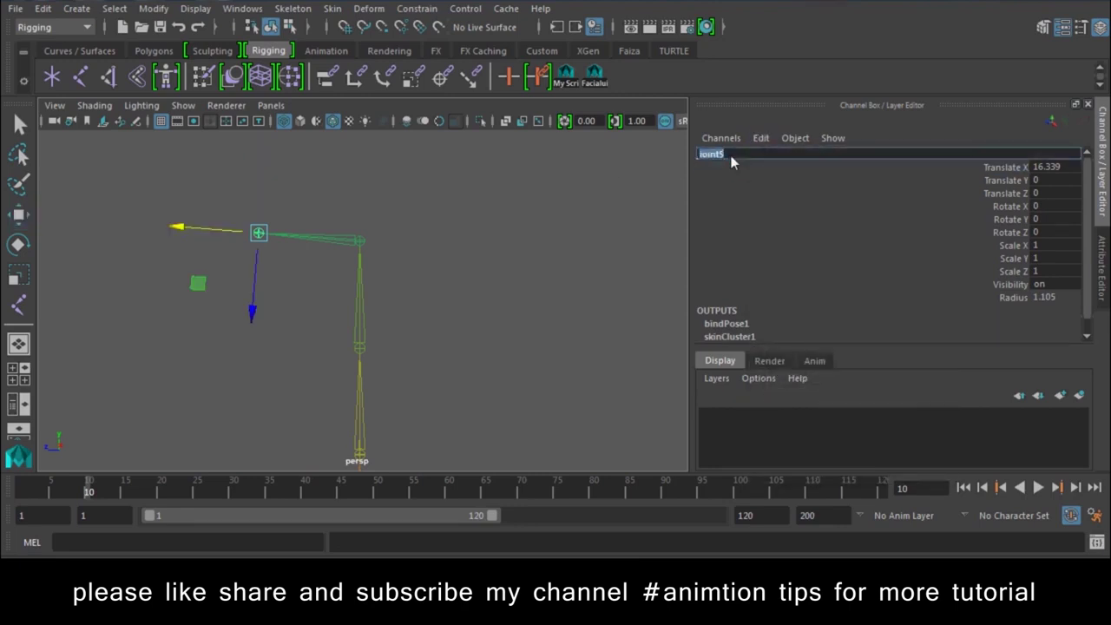
pyautogui.write('WENd')
pyautogui.press('Return')
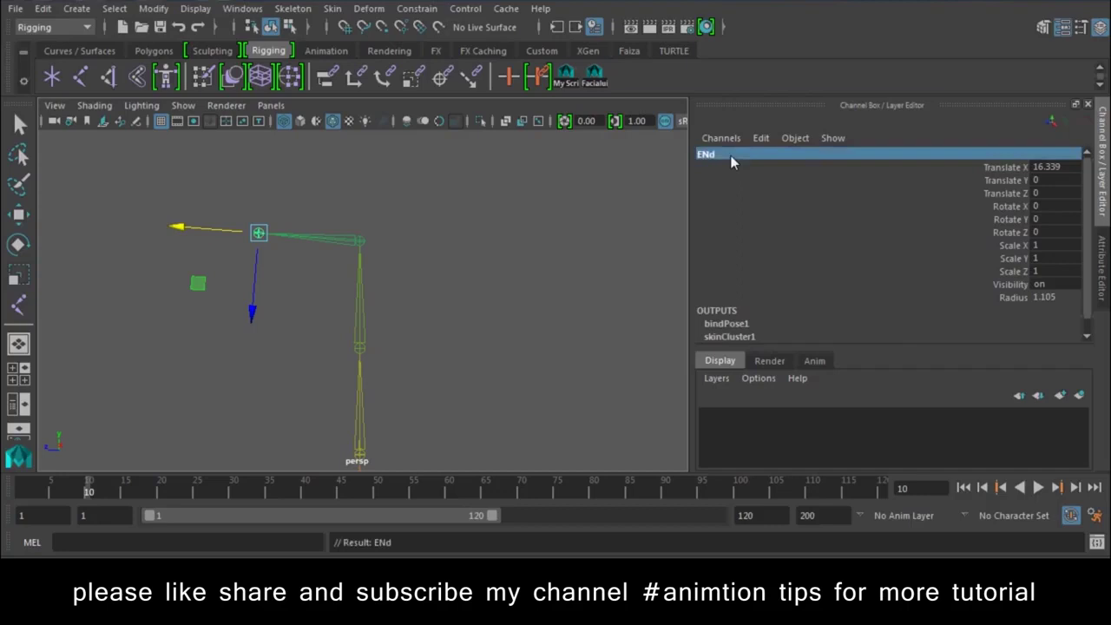
pyautogui.moveTo(553, 341)
pyautogui.keyDown('alt'); pyautogui.mouseDown()
pyautogui.moveTo(417, 315)
pyautogui.moveTo(301, 240)
pyautogui.moveTo(474, 385)
pyautogui.moveTo(317, 255)
pyautogui.mouseUp(); pyautogui.keyUp('alt')
# - Turn polygon display back on and frame the bent cylinder
pyautogui.click(330, 273)
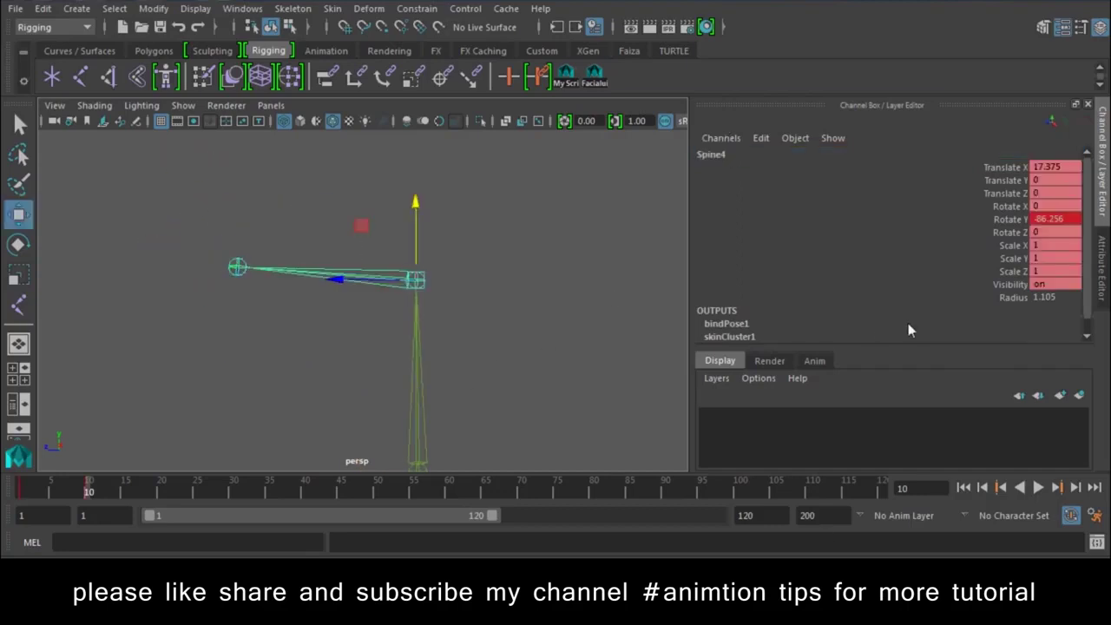
pyautogui.click(180, 102)
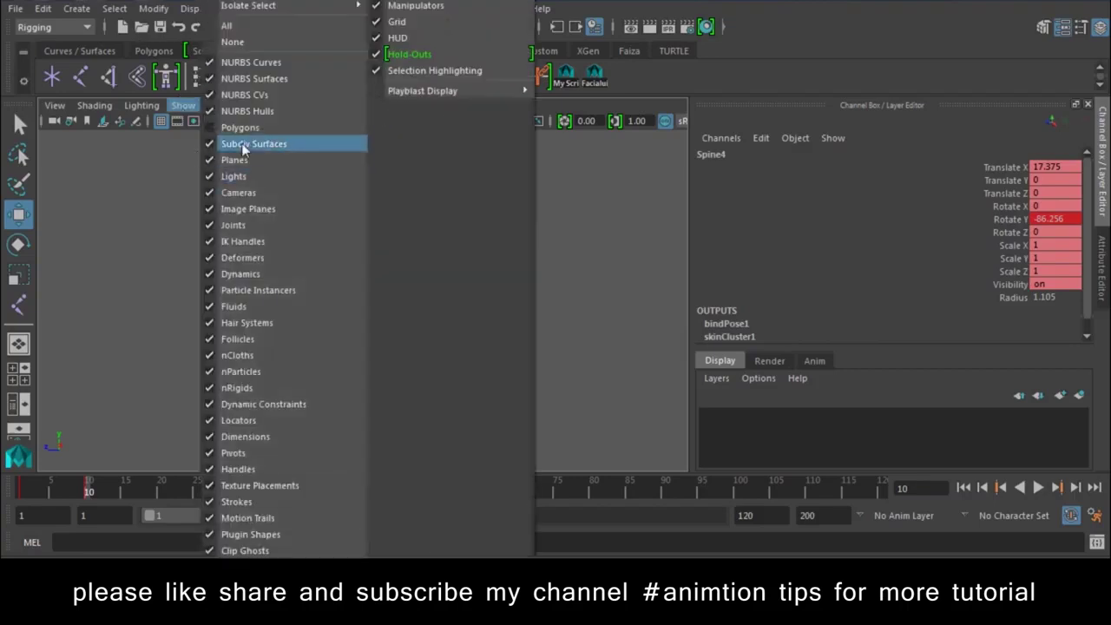
pyautogui.click(256, 128)
pyautogui.moveTo(261, 126)
pyautogui.keyDown('alt'); pyautogui.mouseDown()
pyautogui.moveTo(325, 373)
pyautogui.moveTo(363, 262)
pyautogui.moveTo(383, 361)
pyautogui.moveTo(421, 260)
pyautogui.mouseUp(); pyautogui.keyUp('alt')
# - Switch the cylinder to vertex mode and marquee-select the vertices at its bent tip
pyautogui.click(407, 230)
pyautogui.moveTo(410, 228); pyautogui.dragTo(338, 143, button='right')
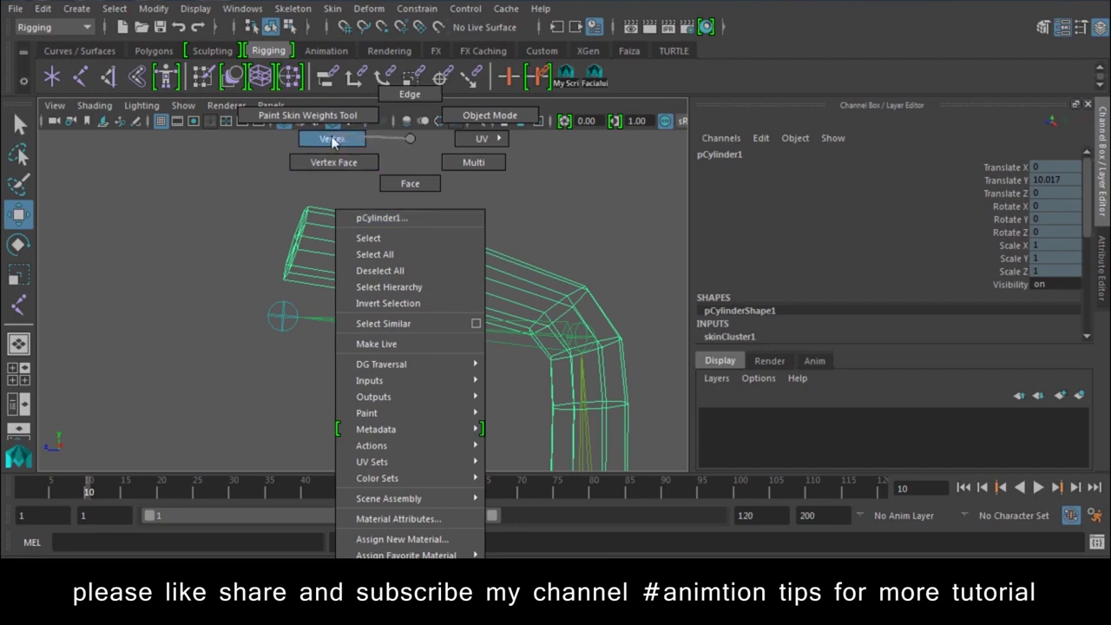
pyautogui.moveTo(241, 178); pyautogui.dragTo(326, 288)
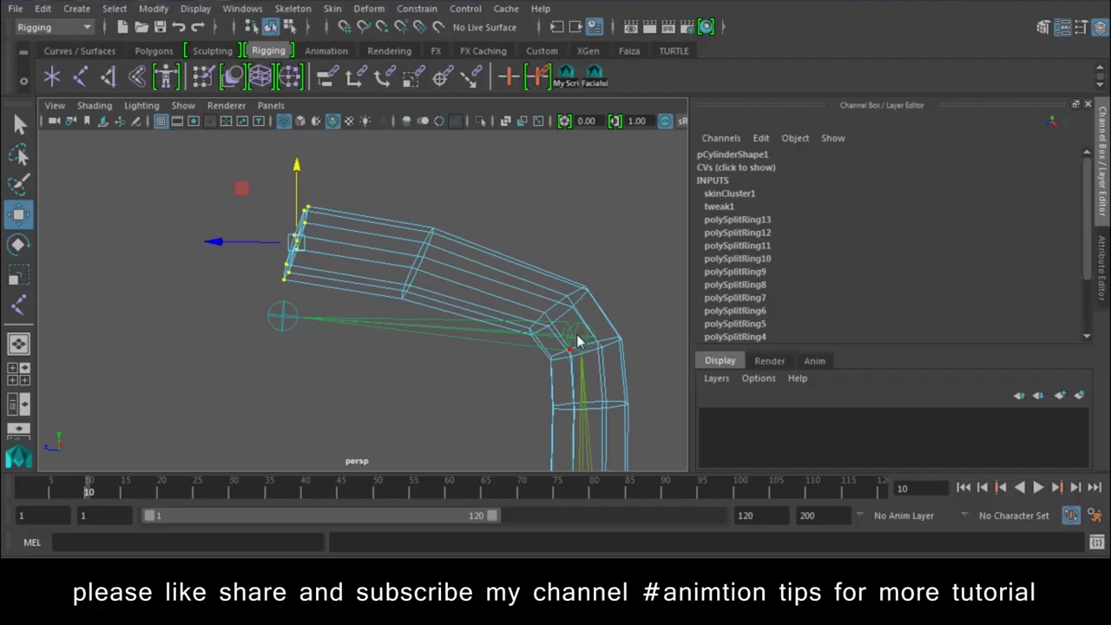
pyautogui.click(195, 9)
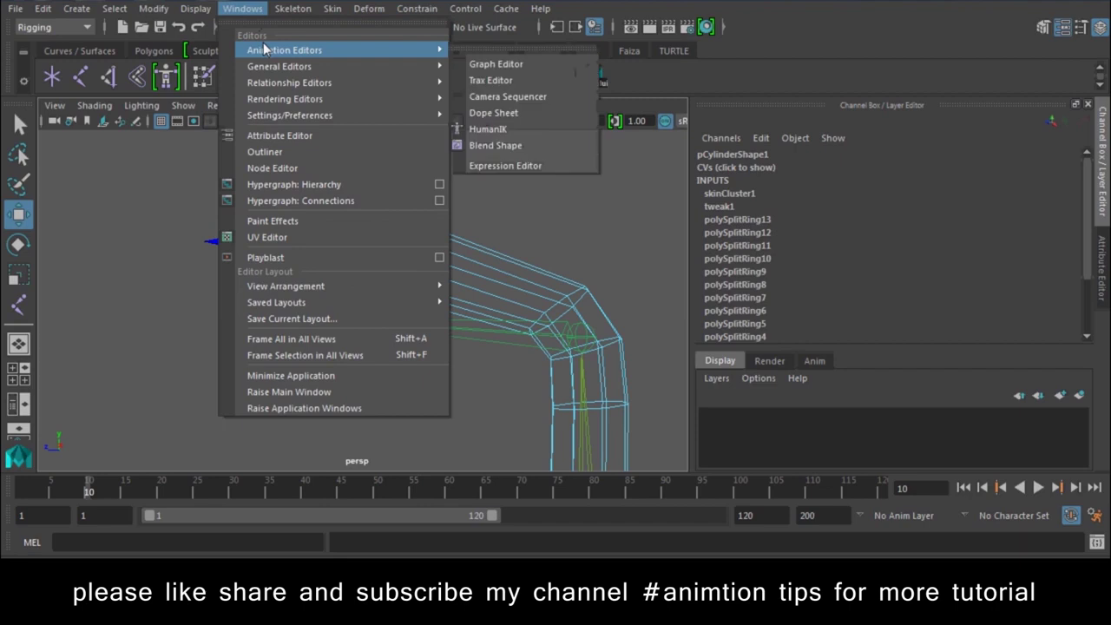
pyautogui.moveTo(279, 67)
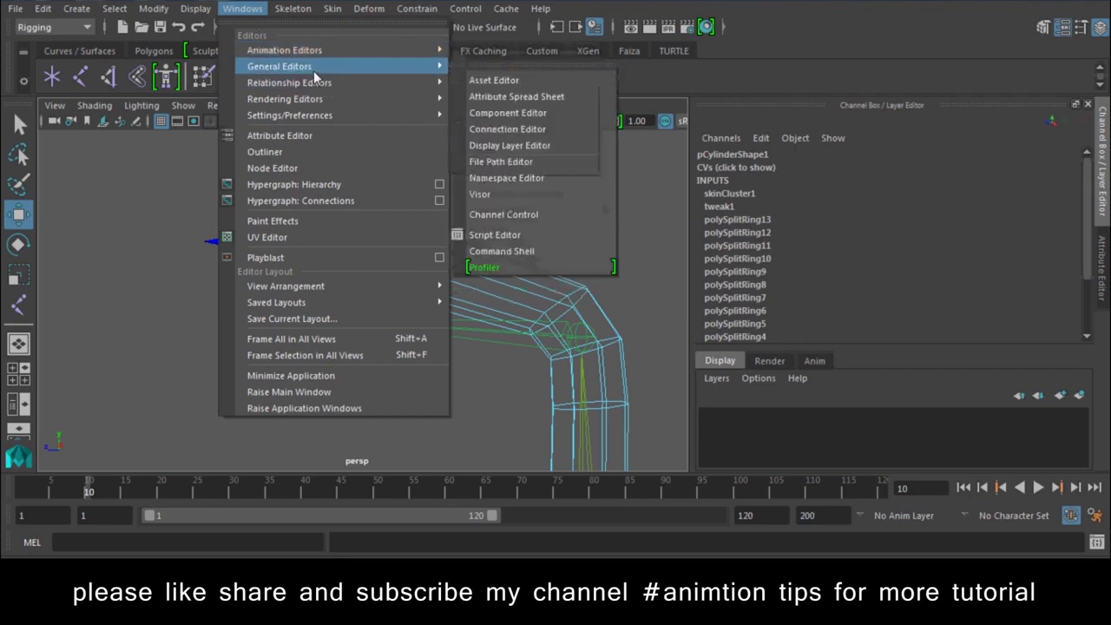
# - Move the Component Editor aside and show the tip vertices' Smooth Skins joint weights
pyautogui.click(499, 117)
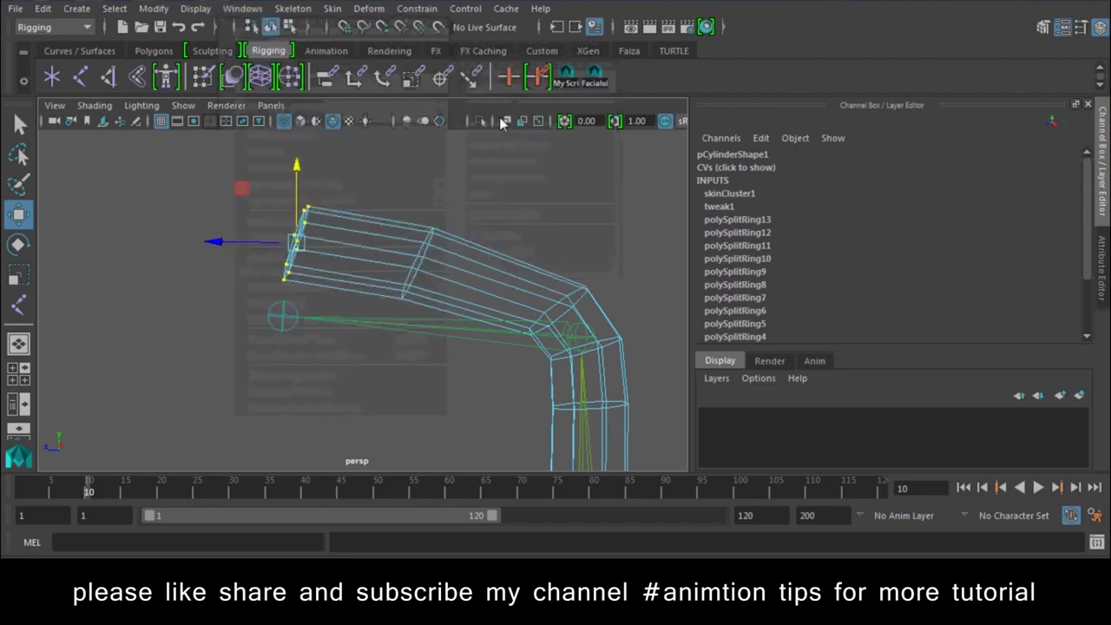
pyautogui.moveTo(486, 160); pyautogui.dragTo(771, 73)
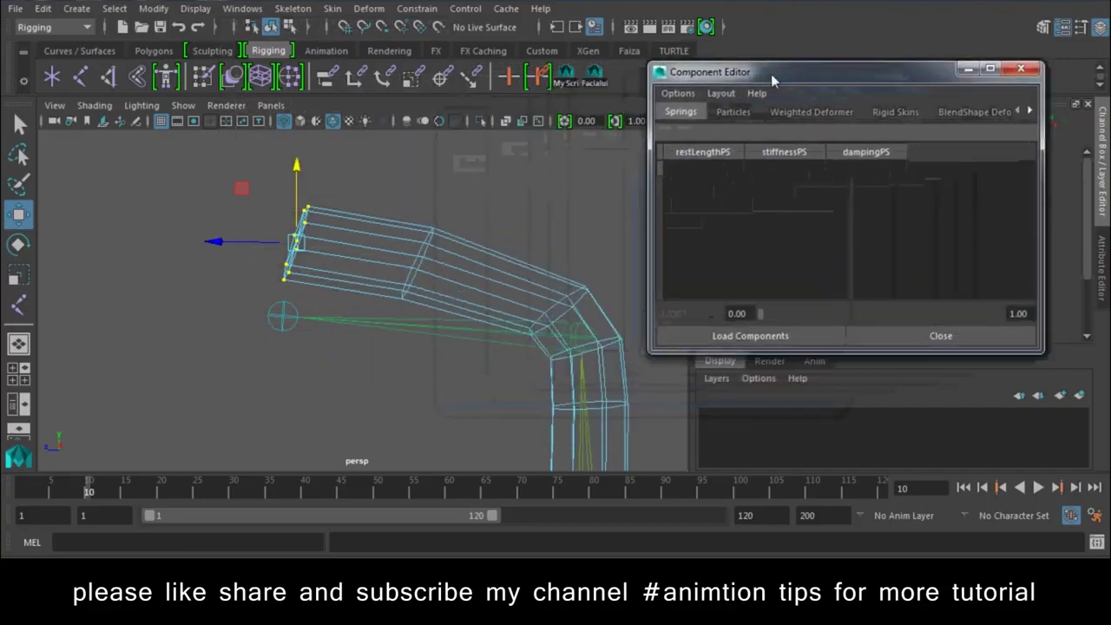
pyautogui.click(899, 111)
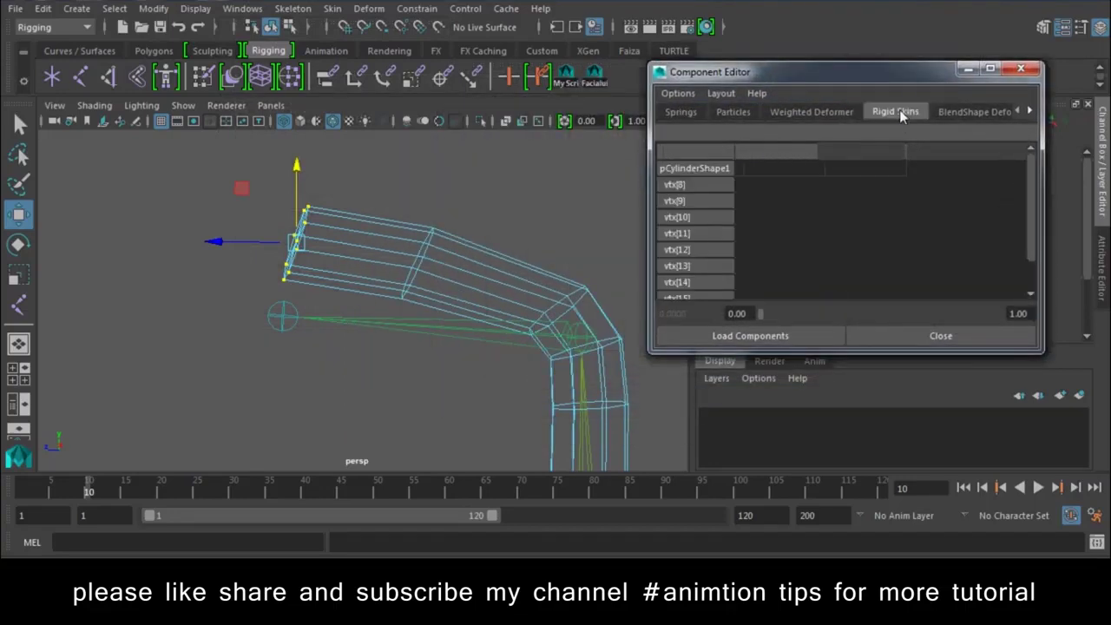
pyautogui.click(1030, 112)
pyautogui.click(1030, 112)
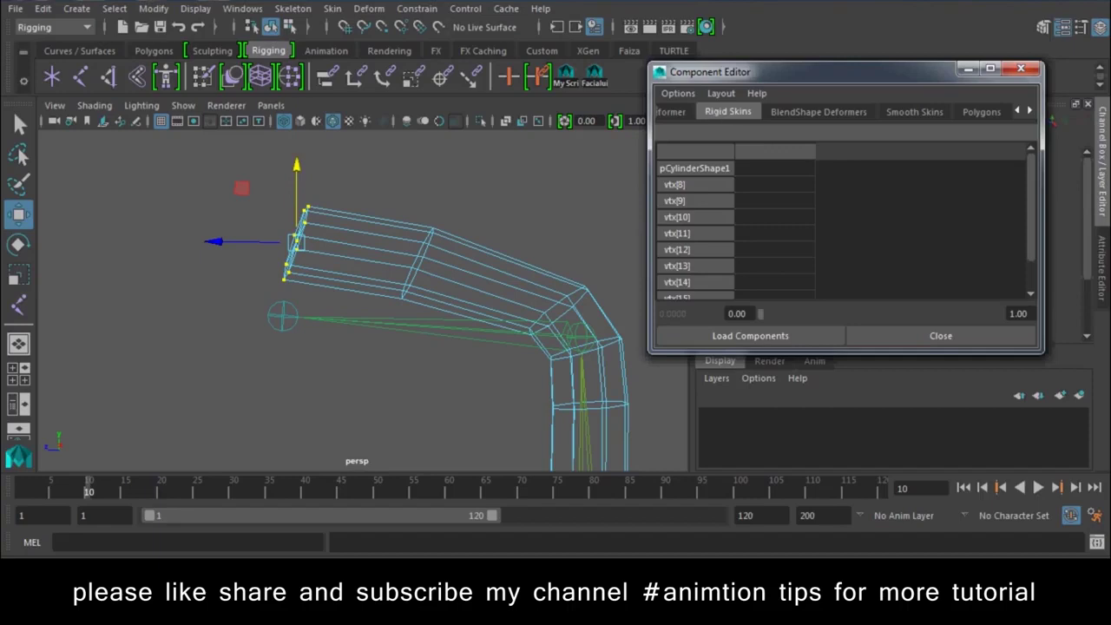
pyautogui.click(939, 119)
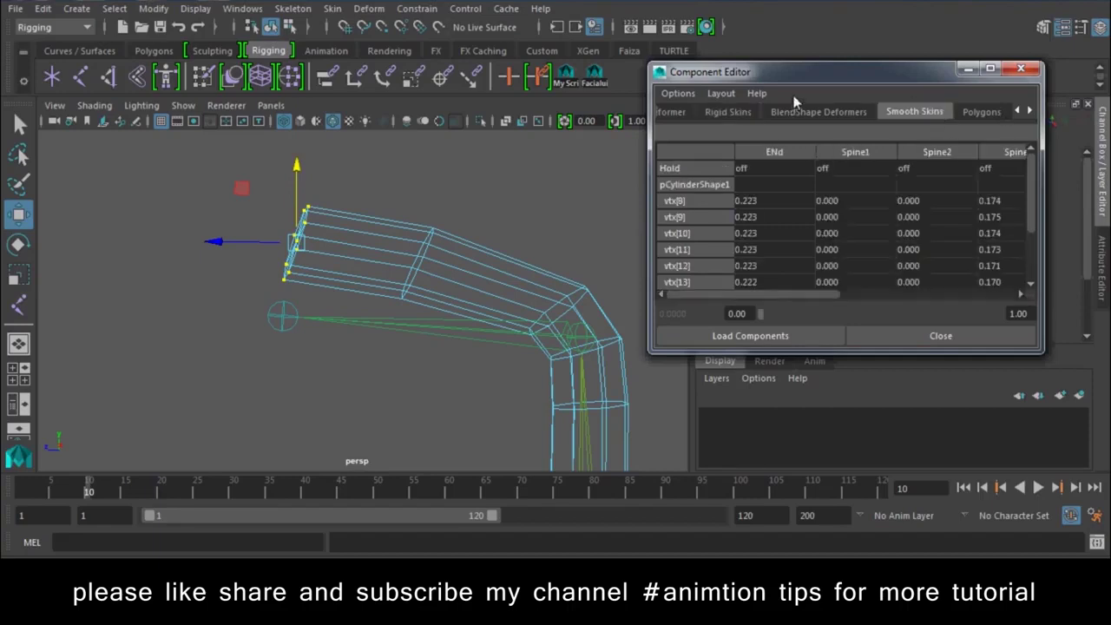
# - Enlarge the Component Editor and set the Spine4 weight of vtx[8]–vtx[17] to 1
pyautogui.moveTo(794, 73); pyautogui.dragTo(677, 0)
pyautogui.moveTo(927, 276); pyautogui.dragTo(947, 304)
pyautogui.moveTo(979, 346); pyautogui.dragTo(1108, 431)
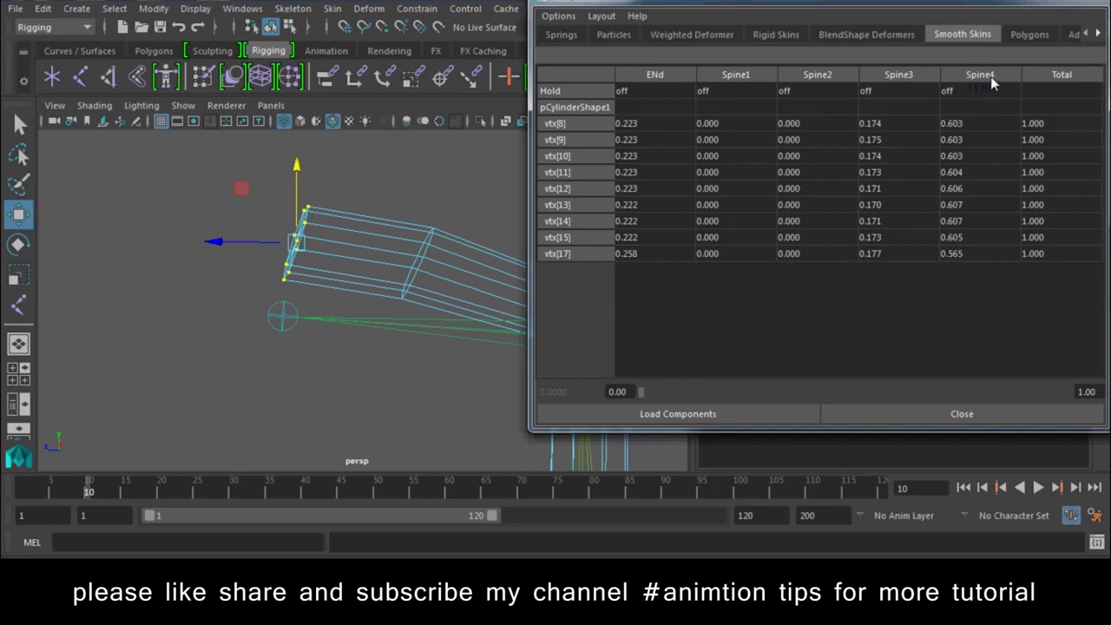
pyautogui.moveTo(981, 123); pyautogui.dragTo(981, 264)
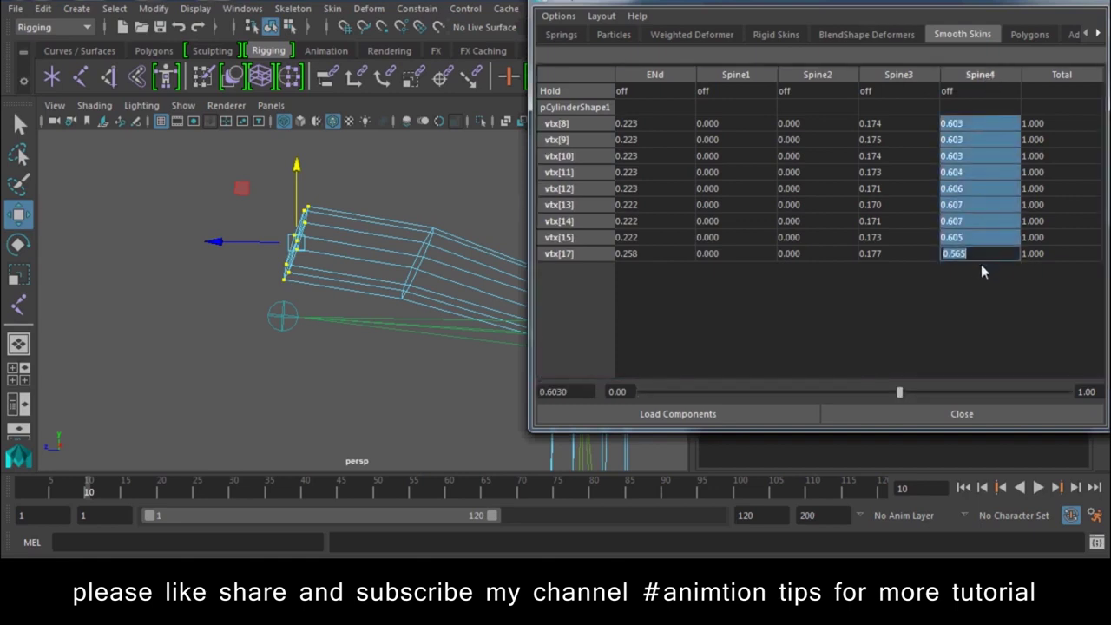
pyautogui.write('1')
pyautogui.press('Return')
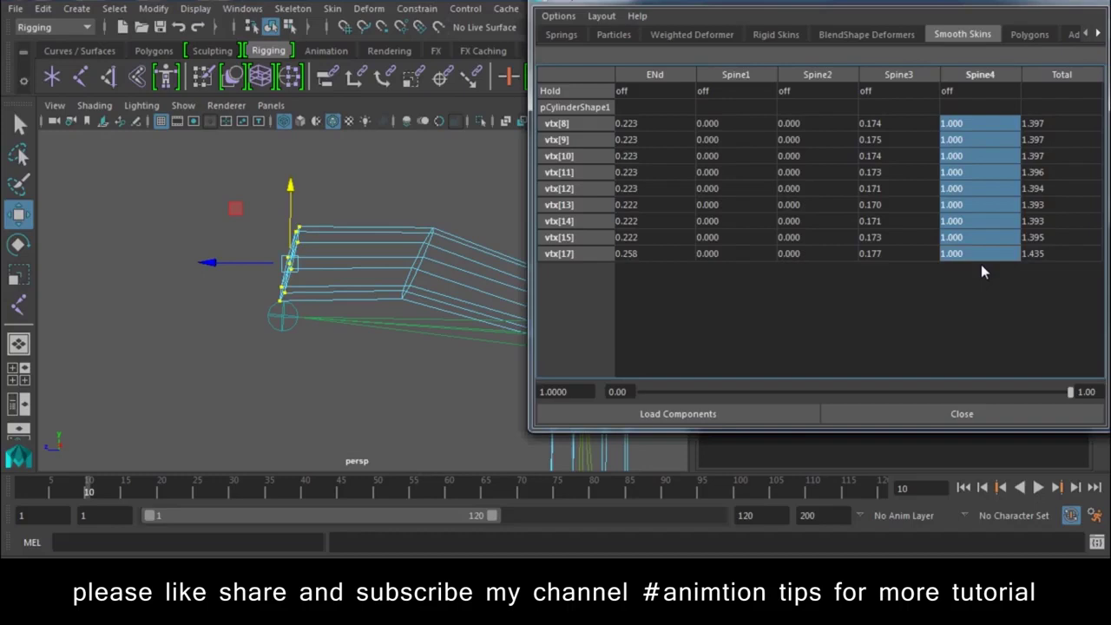
# - Zero the ENd and Spine3 weights of those vertices, then select the next vertex ring
pyautogui.moveTo(656, 123); pyautogui.dragTo(656, 266)
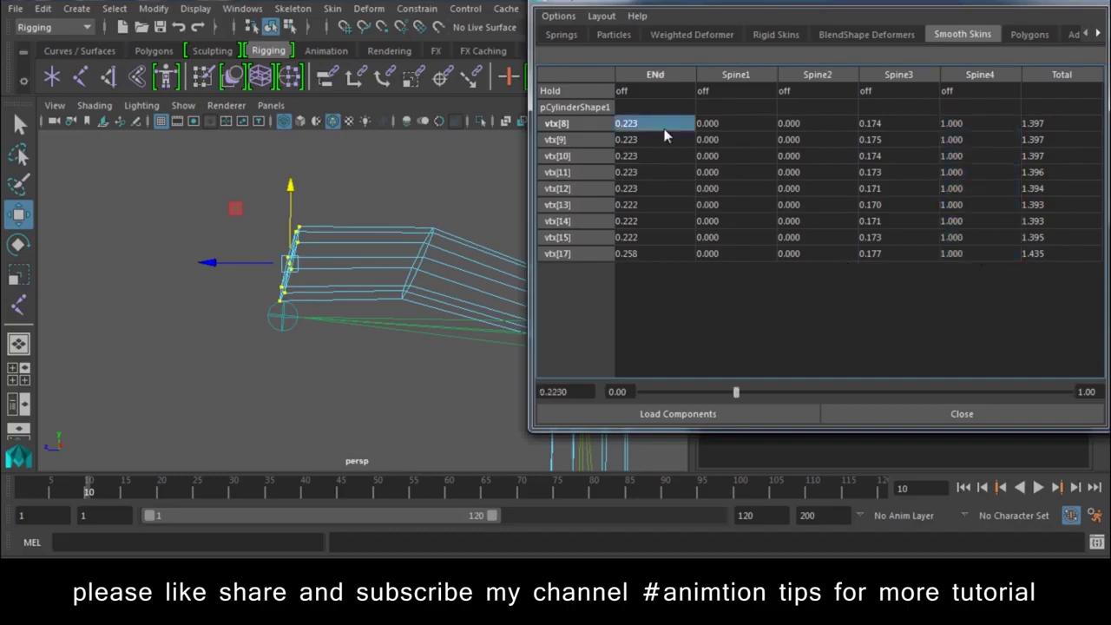
pyautogui.click(655, 257)
pyautogui.write('0')
pyautogui.moveTo(734, 392); pyautogui.dragTo(641, 391)
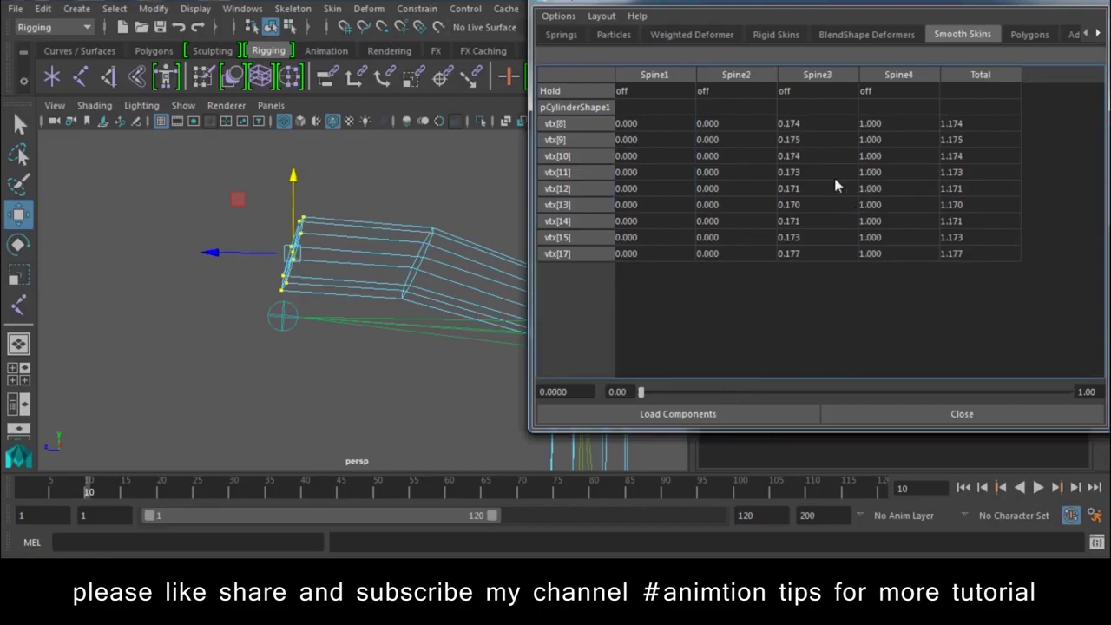
pyautogui.moveTo(818, 123); pyautogui.dragTo(818, 271)
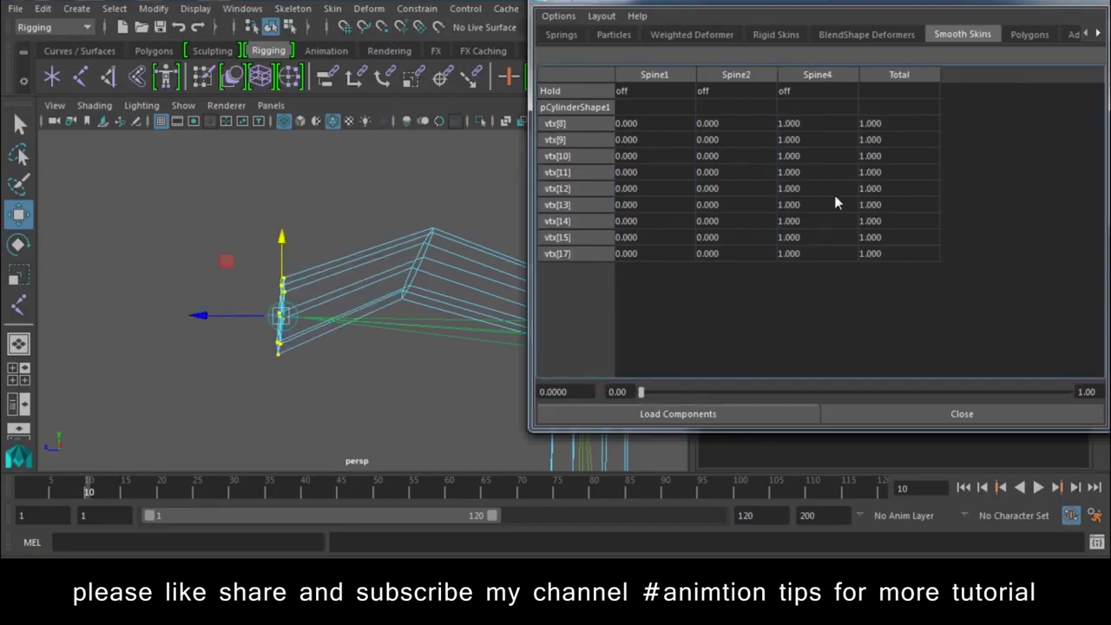
pyautogui.moveTo(811, 237); pyautogui.dragTo(811, 251)
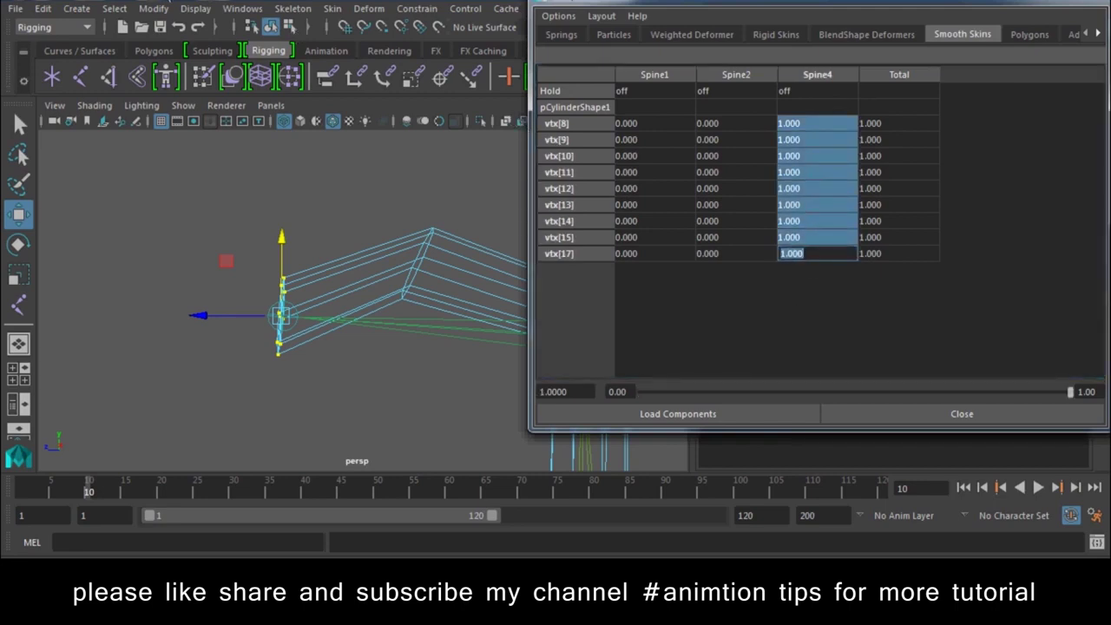
pyautogui.moveTo(270, 157)
pyautogui.keyDown('alt'); pyautogui.mouseDown()
pyautogui.moveTo(445, 211)
pyautogui.moveTo(359, 314)
pyautogui.moveTo(358, 291)
pyautogui.mouseUp(); pyautogui.keyUp('alt')
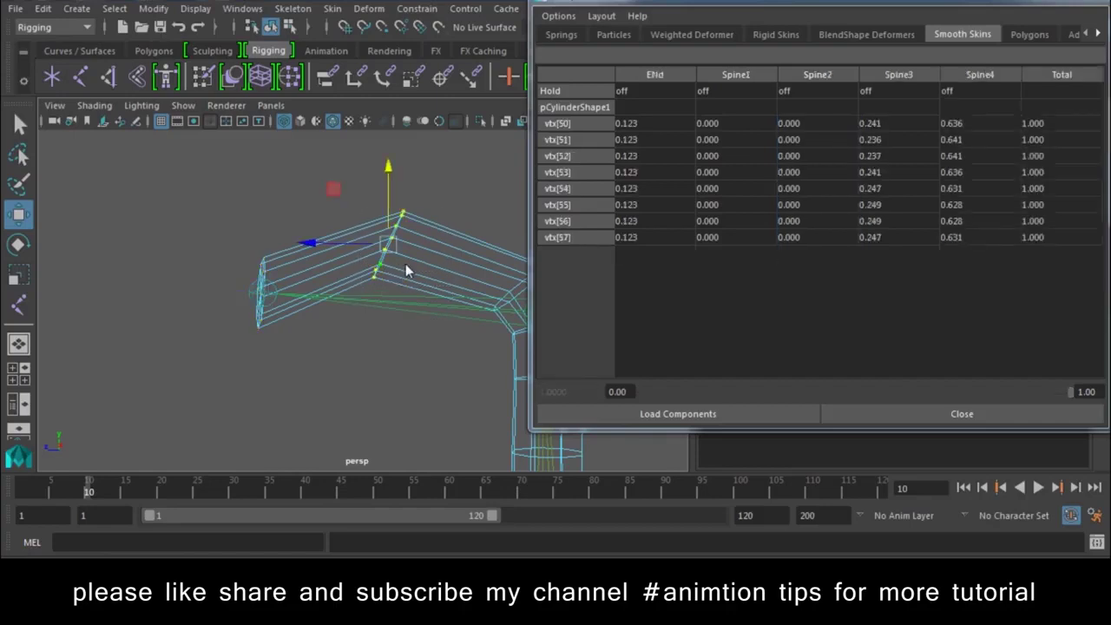
# - Raise the Spine4 weights of vtx[50]–vtx[57] to 1 with the slider
pyautogui.keyDown('alt'); pyautogui.moveTo(407, 223); pyautogui.dragTo(404, 231); pyautogui.keyUp('alt')
pyautogui.moveTo(405, 345)
pyautogui.keyDown('alt'); pyautogui.mouseDown()
pyautogui.moveTo(388, 339)
pyautogui.moveTo(358, 294)
pyautogui.mouseUp(); pyautogui.keyUp('alt')
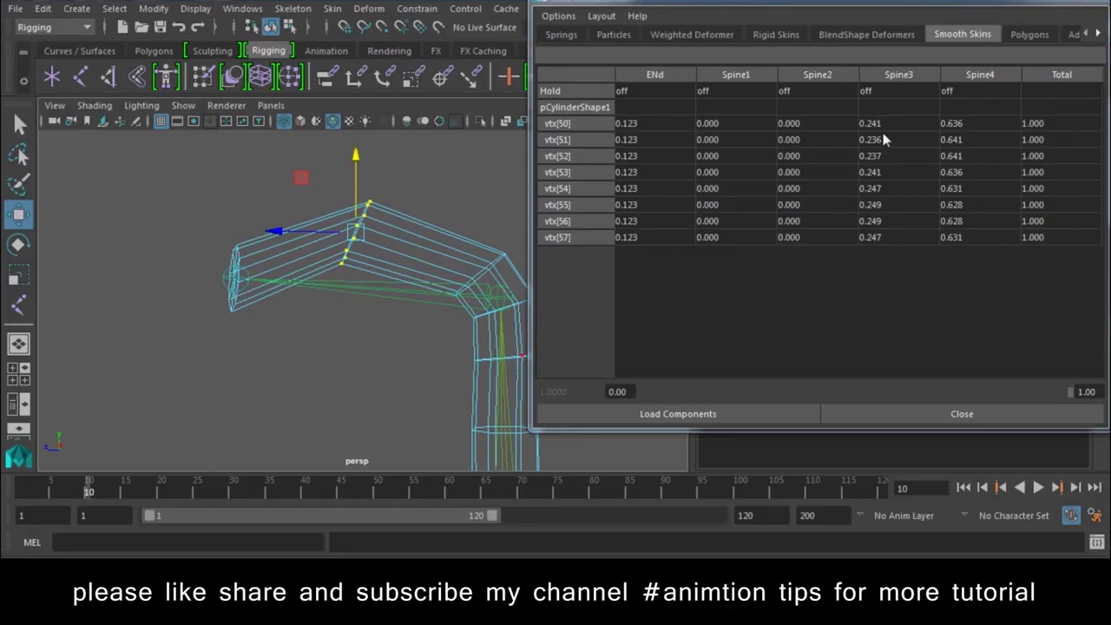
pyautogui.moveTo(963, 123); pyautogui.dragTo(963, 237)
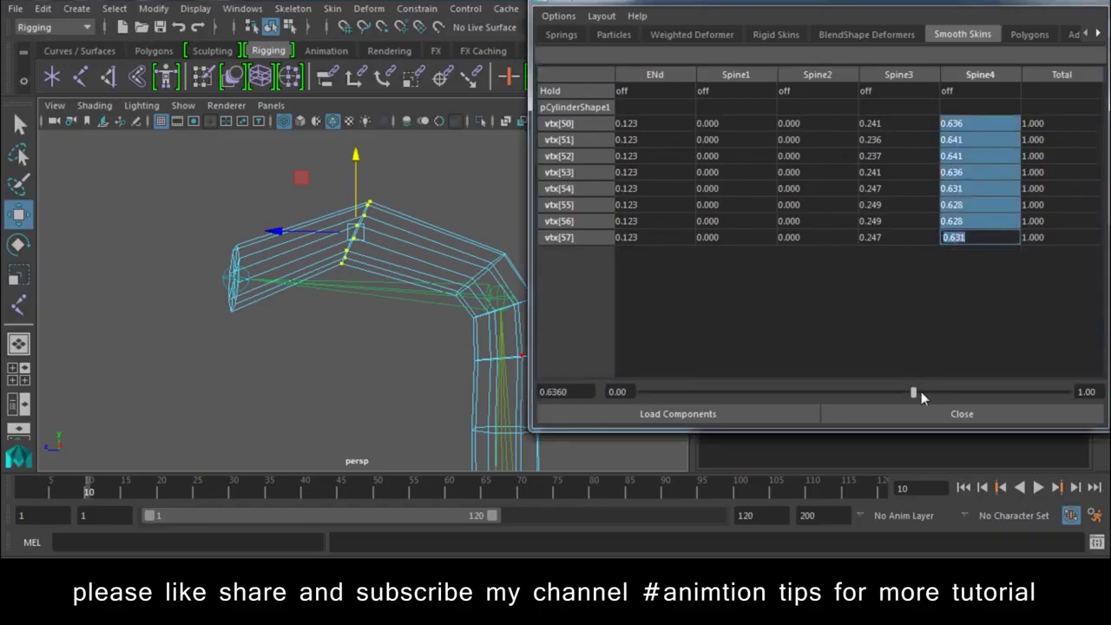
pyautogui.moveTo(921, 391); pyautogui.dragTo(1107, 398)
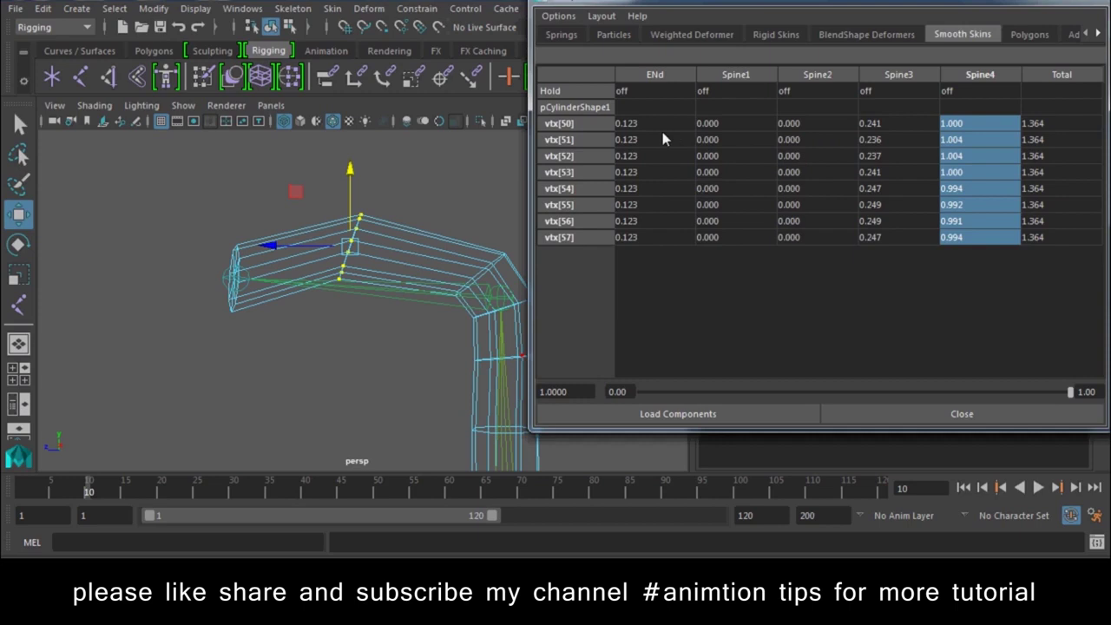
# - Set the ENd, Spine1 and Spine2 weights of vtx[50]–vtx[57] to 0
pyautogui.moveTo(642, 140); pyautogui.dragTo(655, 222)
pyautogui.moveTo(648, 126); pyautogui.dragTo(654, 243)
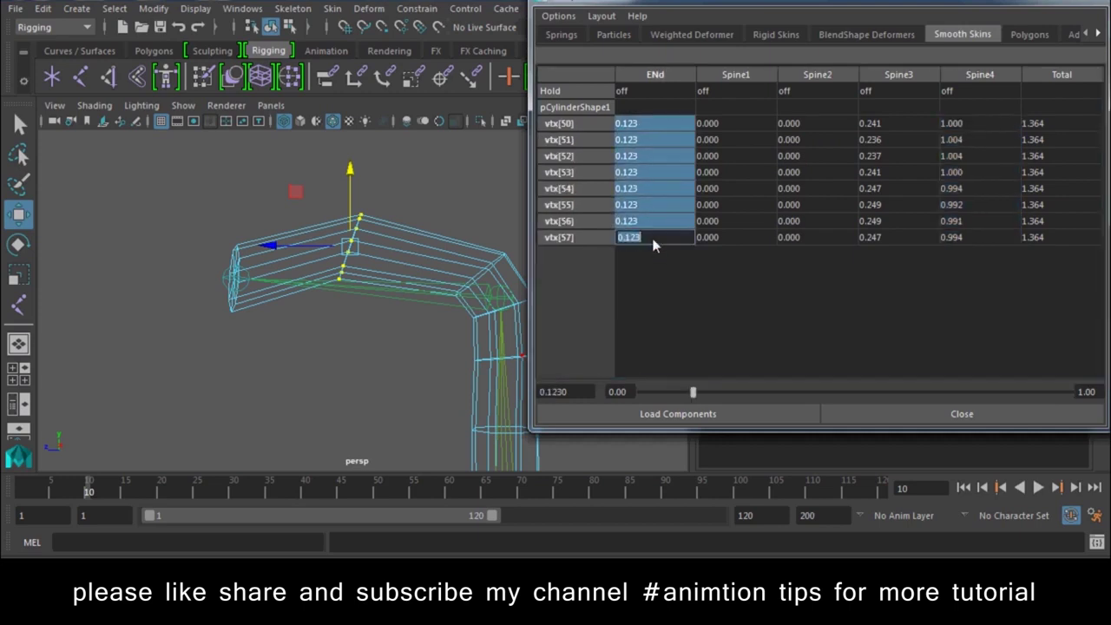
pyautogui.write('0')
pyautogui.press('Return')
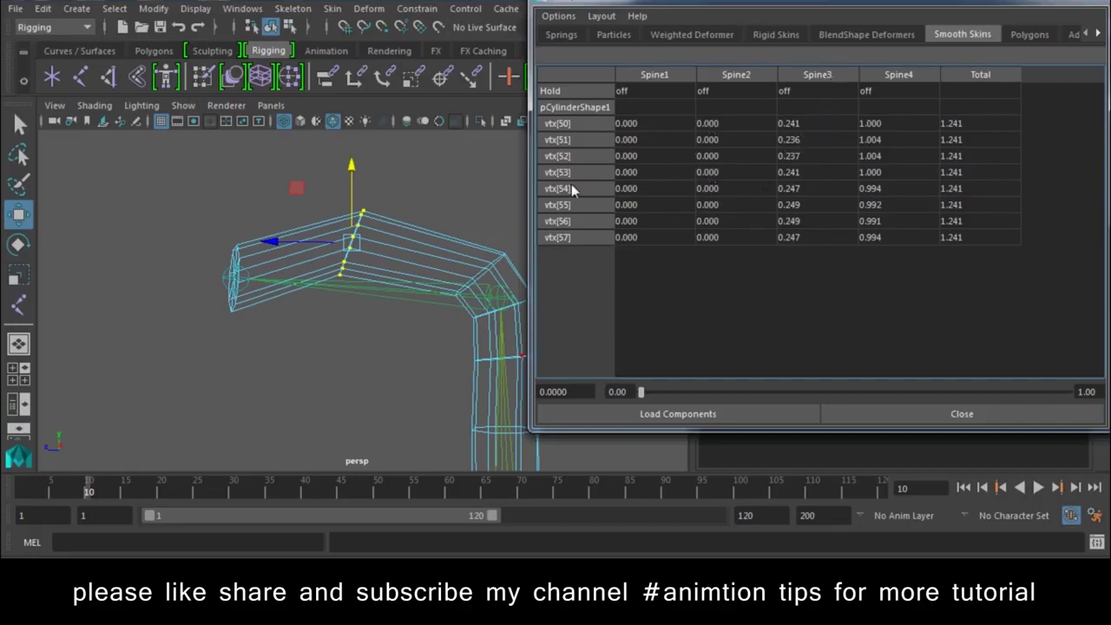
pyautogui.keyDown('alt'); pyautogui.moveTo(412, 348); pyautogui.dragTo(386, 325); pyautogui.keyUp('alt')
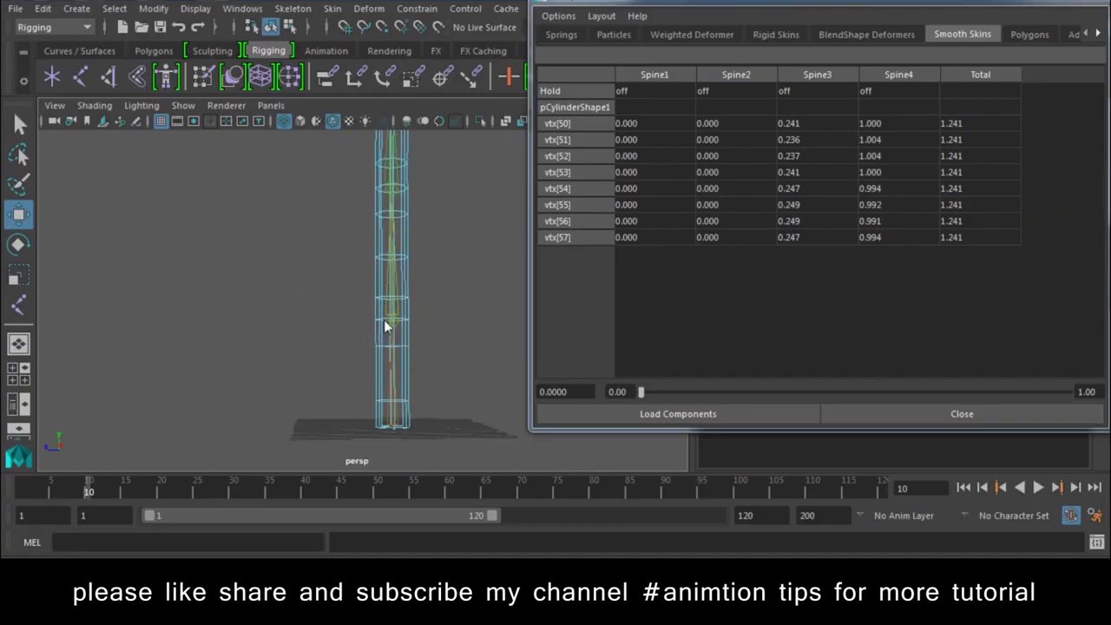
pyautogui.moveTo(719, 130); pyautogui.dragTo(672, 245)
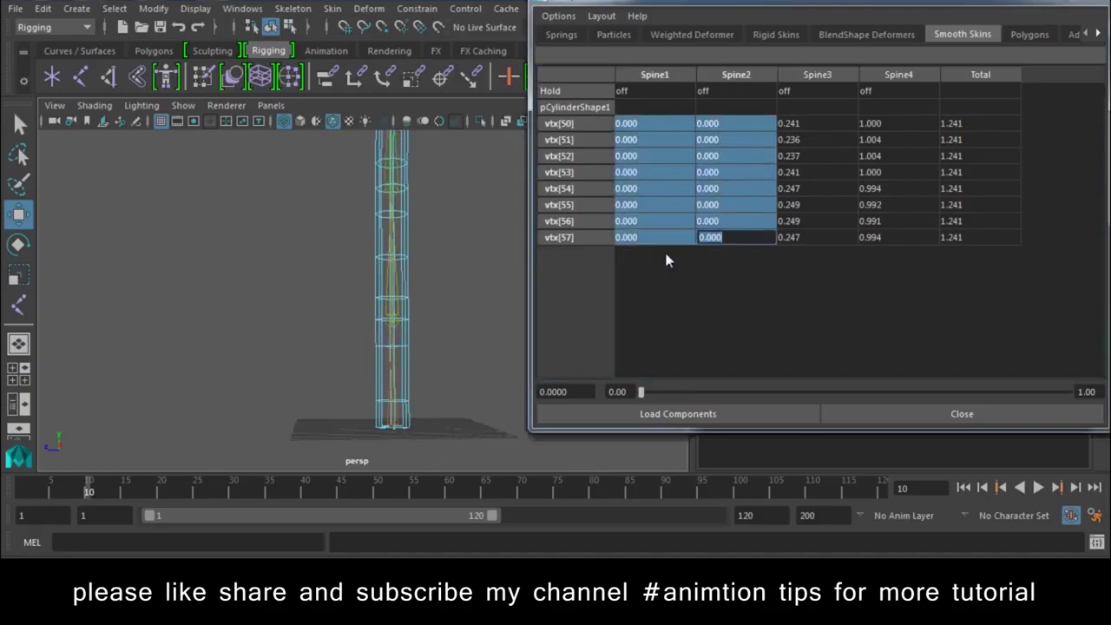
pyautogui.press('Return')
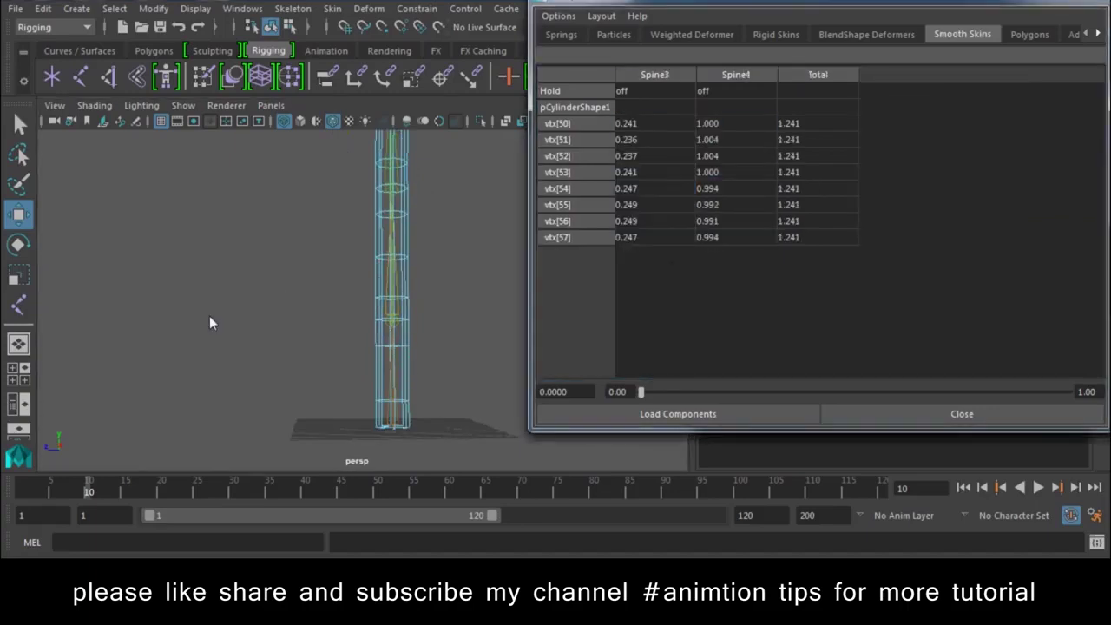
pyautogui.keyDown('alt'); pyautogui.moveTo(209, 316); pyautogui.dragTo(409, 281); pyautogui.keyUp('alt')
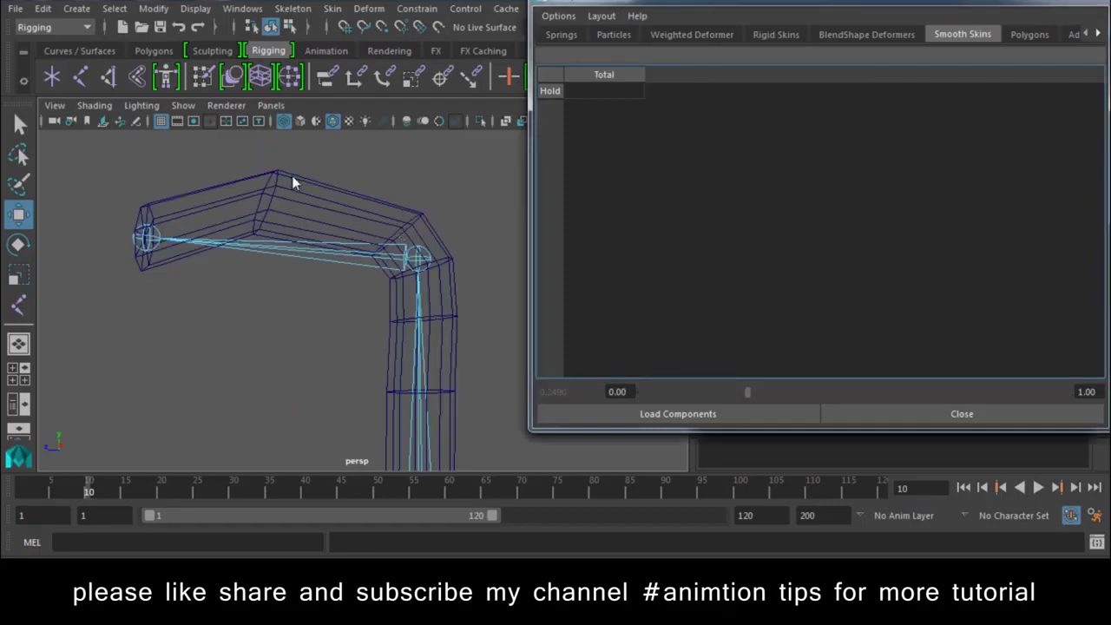
# - Restore the vertex ring selection and set its Spine3 weight to 0.010
pyautogui.moveTo(348, 200)
pyautogui.keyDown('alt'); pyautogui.mouseDown()
pyautogui.moveTo(315, 348)
pyautogui.moveTo(333, 328)
pyautogui.mouseUp(); pyautogui.keyUp('alt')
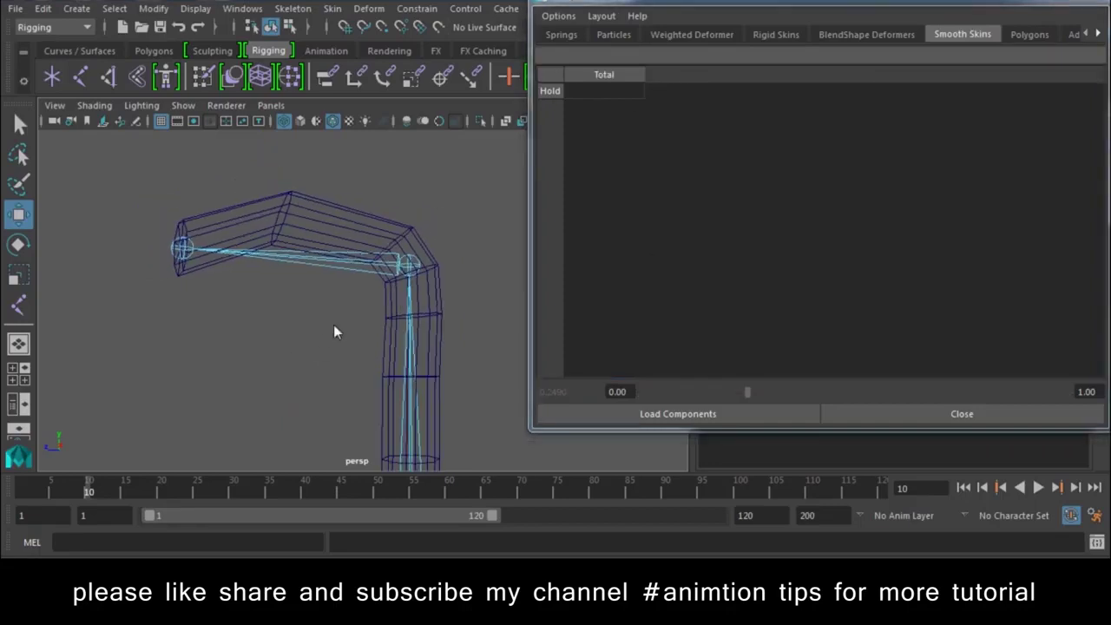
pyautogui.hotkey('ctrl', 'z')
pyautogui.hotkey('ctrl', 'z')
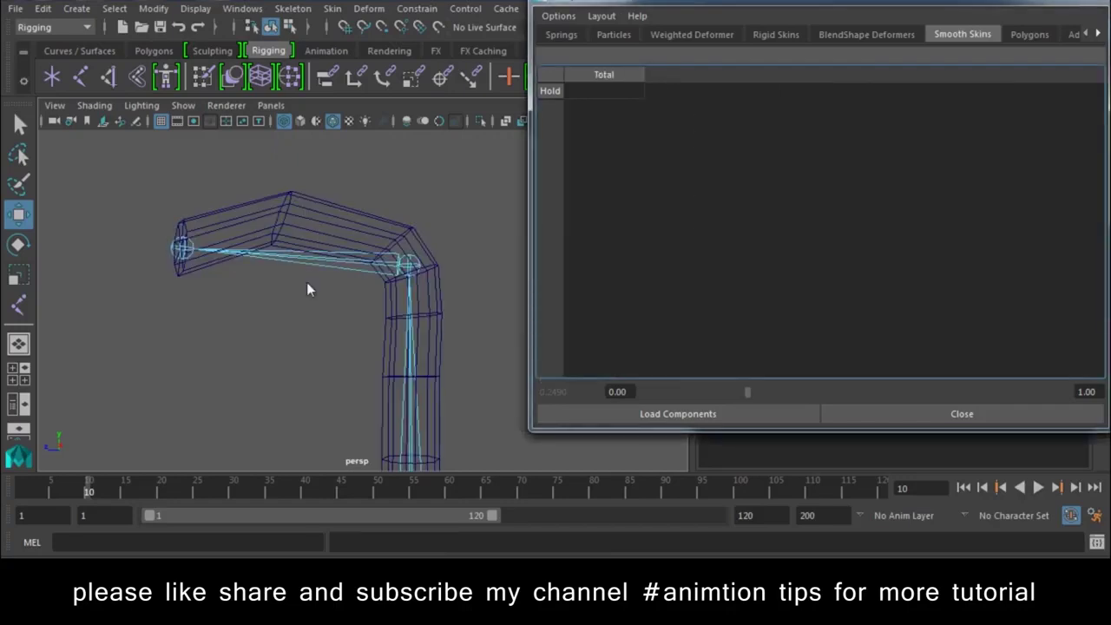
pyautogui.hotkey('ctrl', 'z')
pyautogui.moveTo(648, 126); pyautogui.dragTo(645, 245)
pyautogui.write('.05')
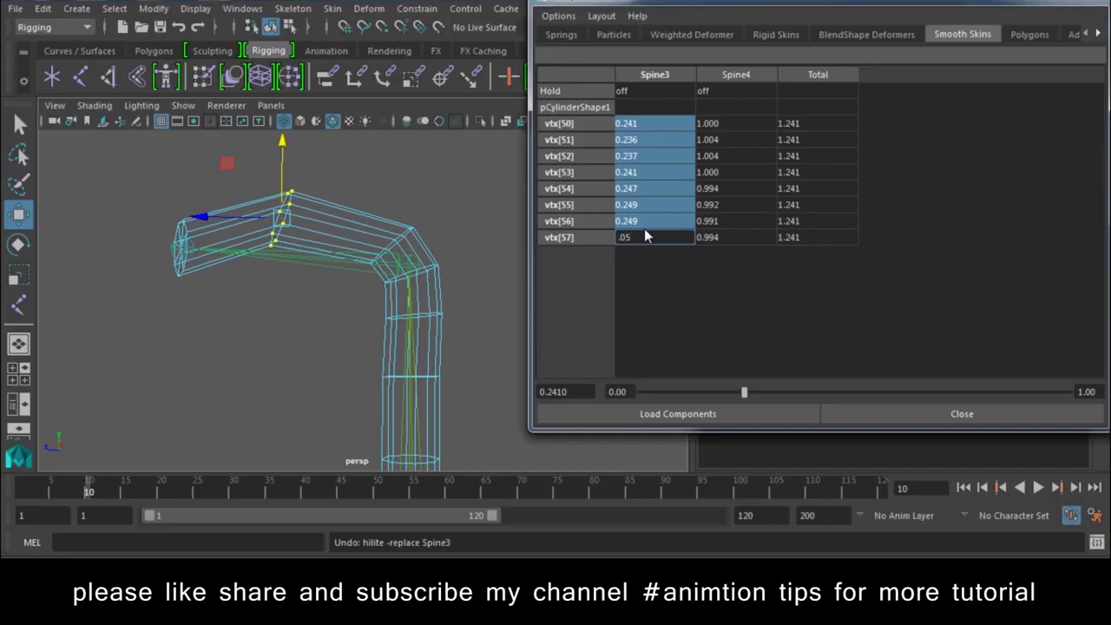
pyautogui.press('Return')
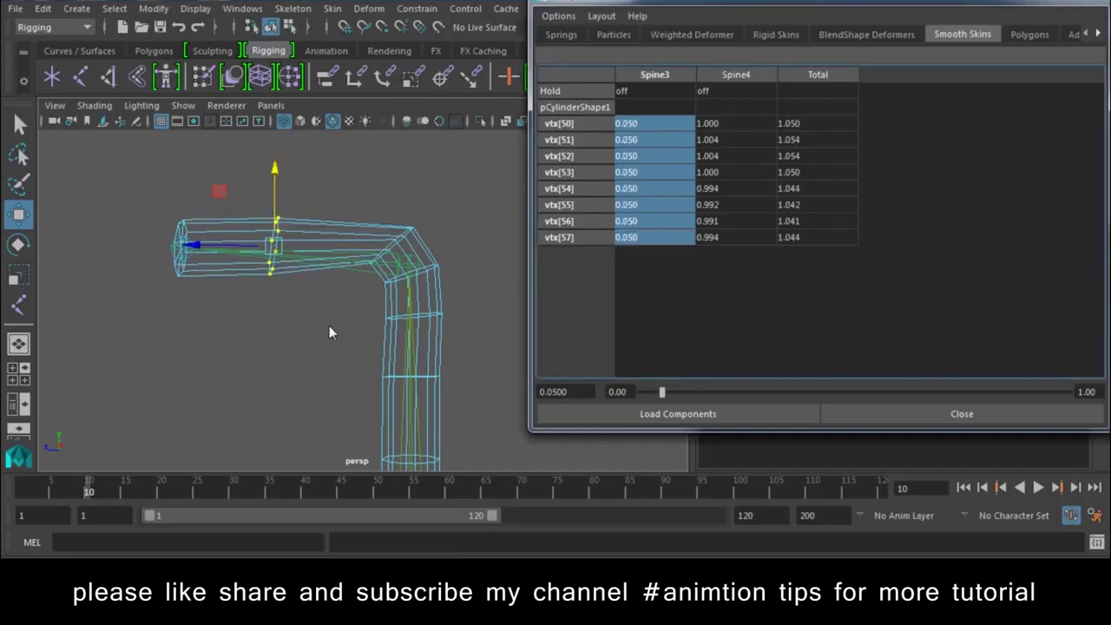
pyautogui.moveTo(618, 132); pyautogui.dragTo(629, 240)
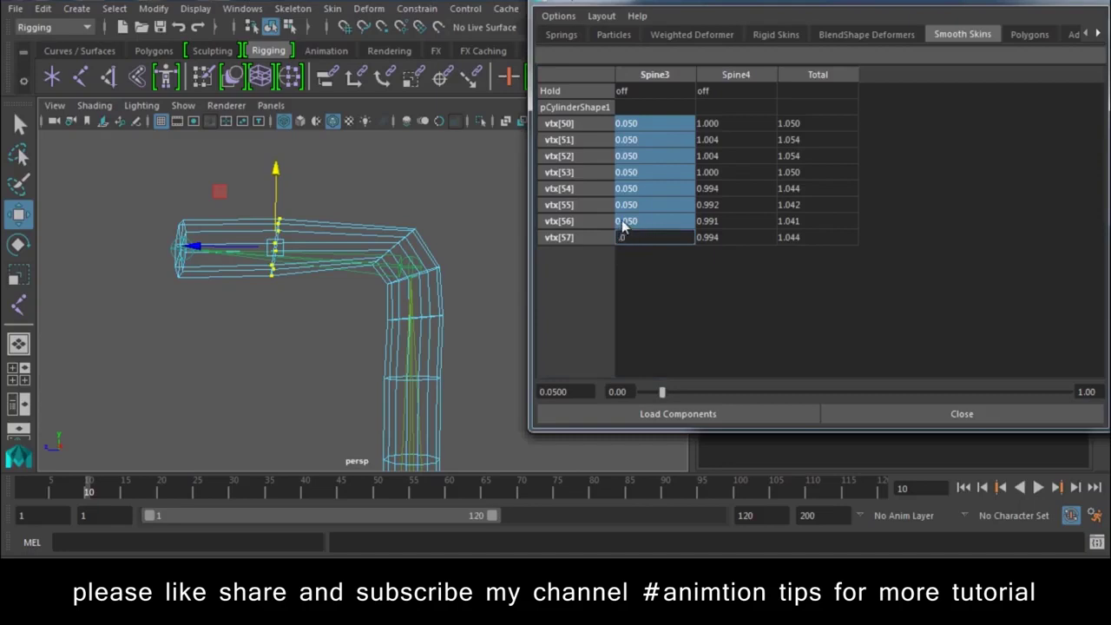
pyautogui.write('1')
pyautogui.press('Return')
# - Play the animation from frame 1 to review the bend, then select the joint at the bend
pyautogui.moveTo(202, 490); pyautogui.dragTo(4, 510)
pyautogui.hotkey('alt', 'v')
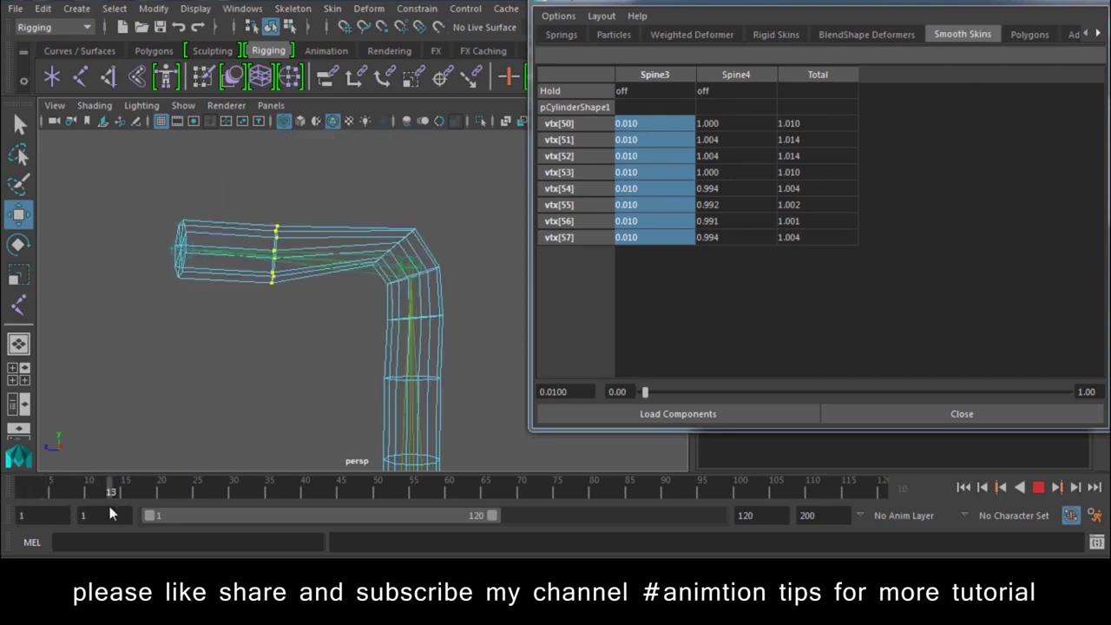
pyautogui.hotkey('alt', 'v')
pyautogui.scroll(3, 419, 242)
pyautogui.moveTo(438, 168)
pyautogui.mouseDown()
pyautogui.moveTo(342, 266)
pyautogui.moveTo(420, 210)
pyautogui.mouseUp()
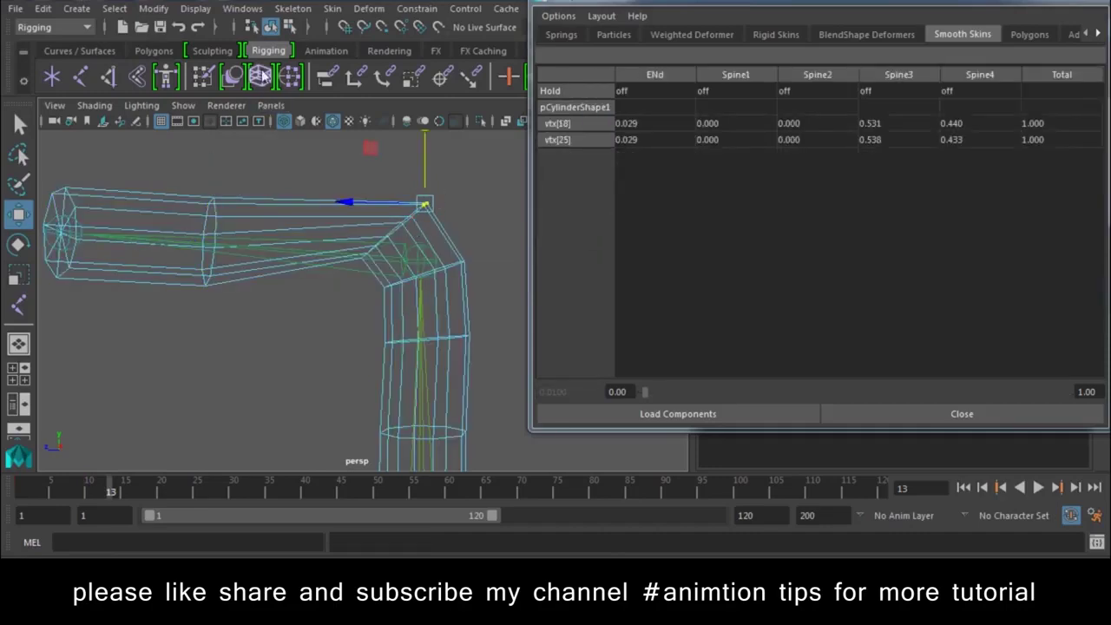
# - Select the bend ring vtx[18]–vtx[25] and zero its ENd, Spine1 and Spine2 weights
pyautogui.click(290, 26)
pyautogui.keyDown('shift'); pyautogui.moveTo(415, 188); pyautogui.dragTo(469, 232); pyautogui.keyUp('shift')
pyautogui.keyDown('shift'); pyautogui.moveTo(325, 186); pyautogui.dragTo(402, 261); pyautogui.keyUp('shift')
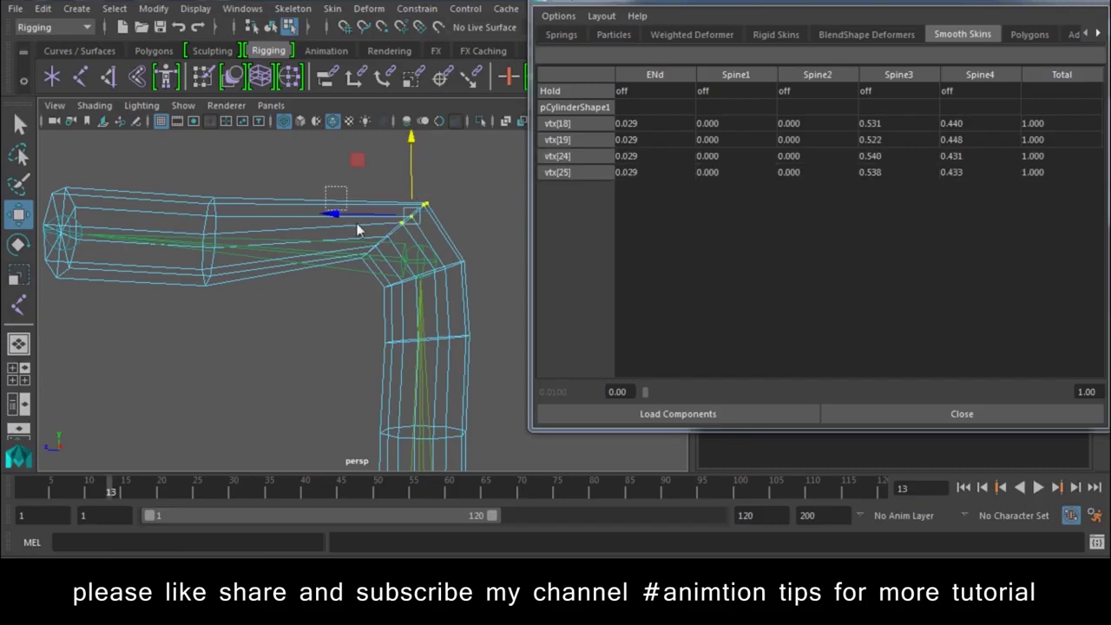
pyautogui.scroll(-3, 255, 191)
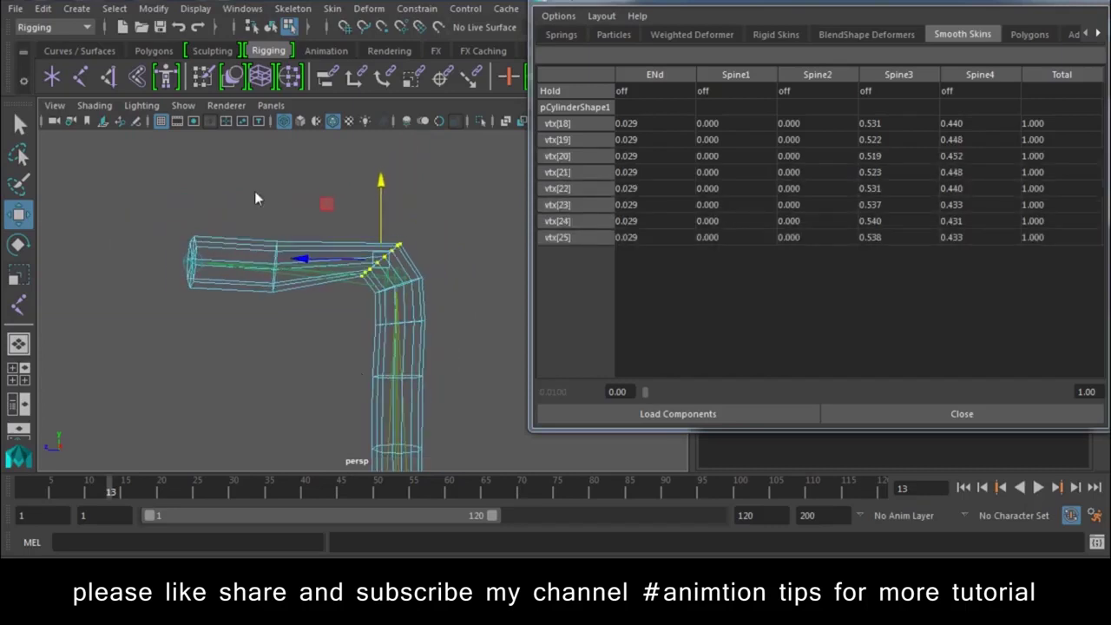
pyautogui.scroll(4, 241, 227)
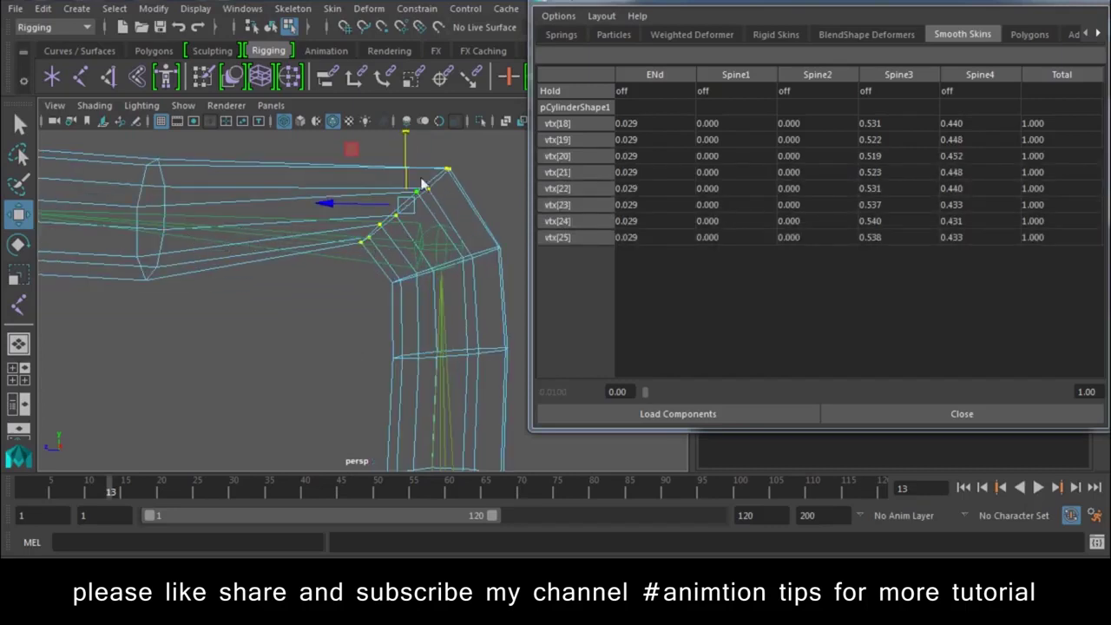
pyautogui.keyDown('alt'); pyautogui.moveTo(316, 254); pyautogui.dragTo(347, 276); pyautogui.keyUp('alt')
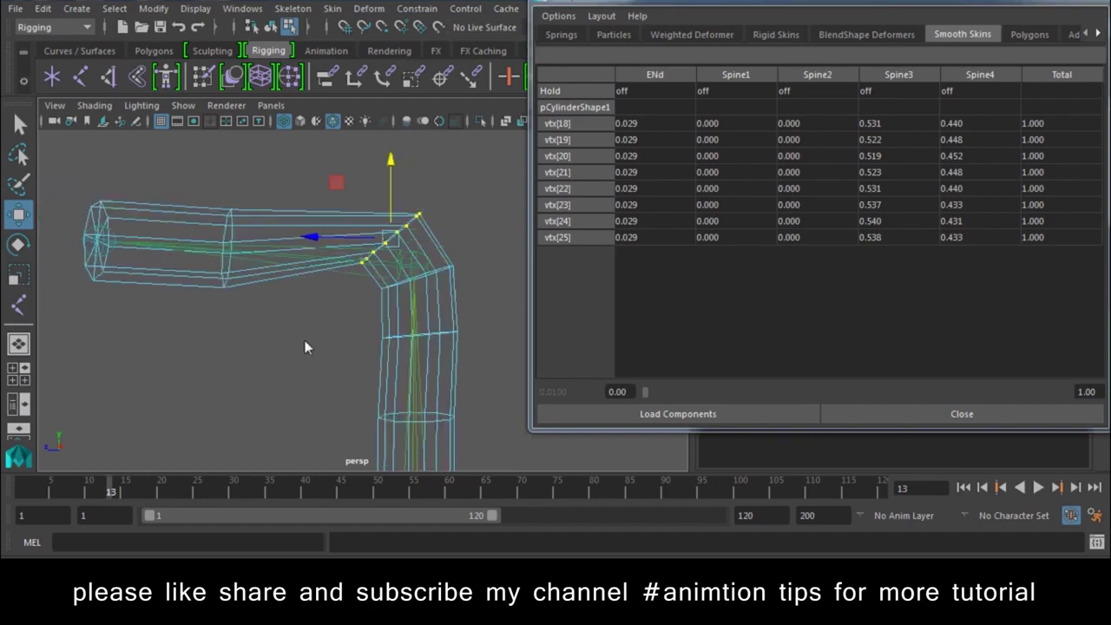
pyautogui.moveTo(424, 363)
pyautogui.keyDown('alt'); pyautogui.mouseDown()
pyautogui.moveTo(352, 376)
pyautogui.moveTo(393, 263)
pyautogui.mouseUp(); pyautogui.keyUp('alt')
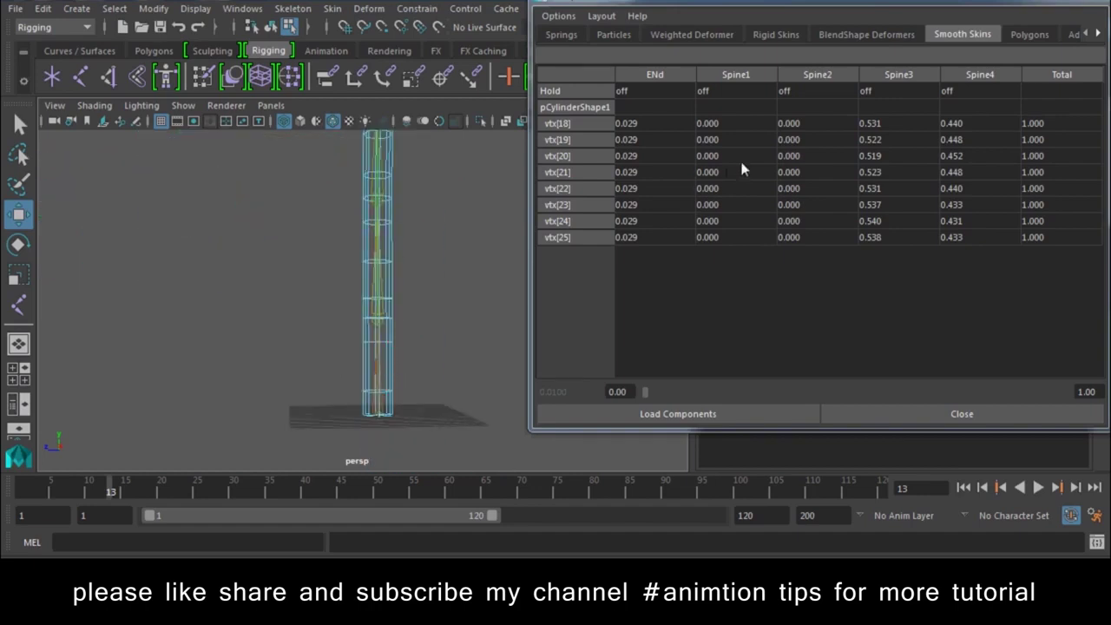
pyautogui.moveTo(821, 123); pyautogui.dragTo(627, 251)
pyautogui.write('0')
pyautogui.press('Return')
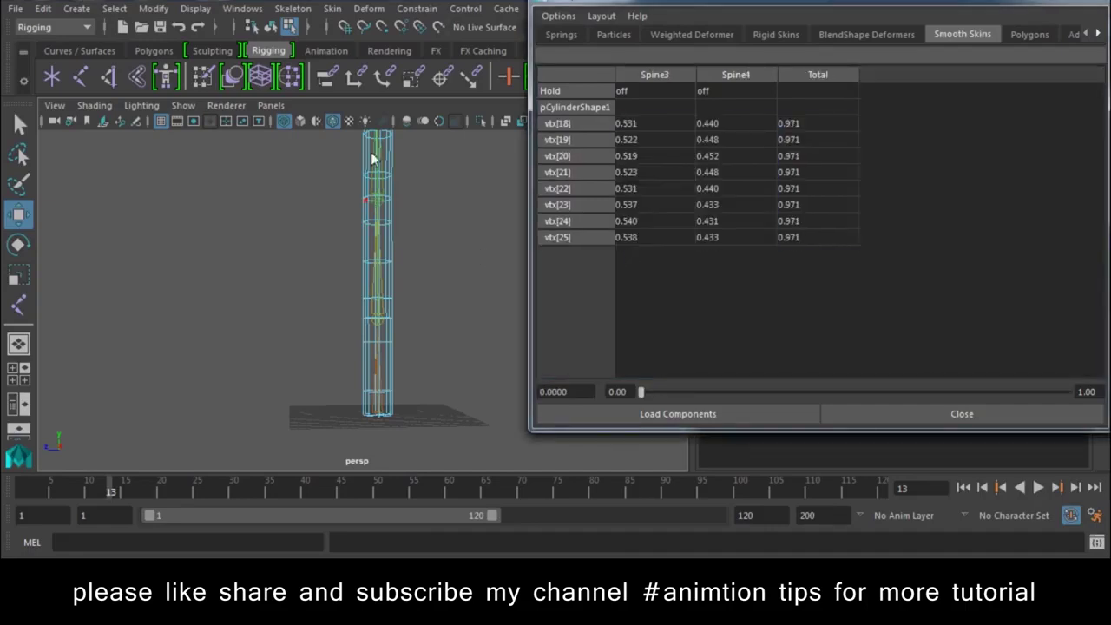
# - Give vtx[18]–vtx[25] a first-pass 0.1 weight on Spine3 and Spine4
pyautogui.keyDown('alt'); pyautogui.moveTo(382, 260); pyautogui.dragTo(346, 241); pyautogui.keyUp('alt')
pyautogui.scroll(3, 330, 252)
pyautogui.scroll(3, 292, 281)
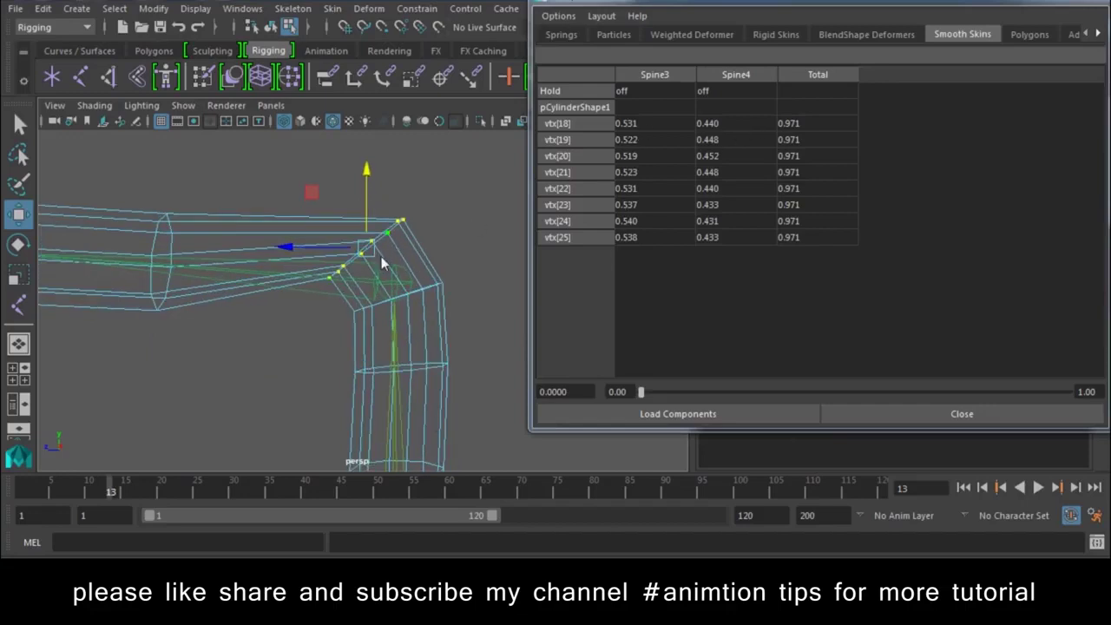
pyautogui.moveTo(637, 122); pyautogui.dragTo(637, 241)
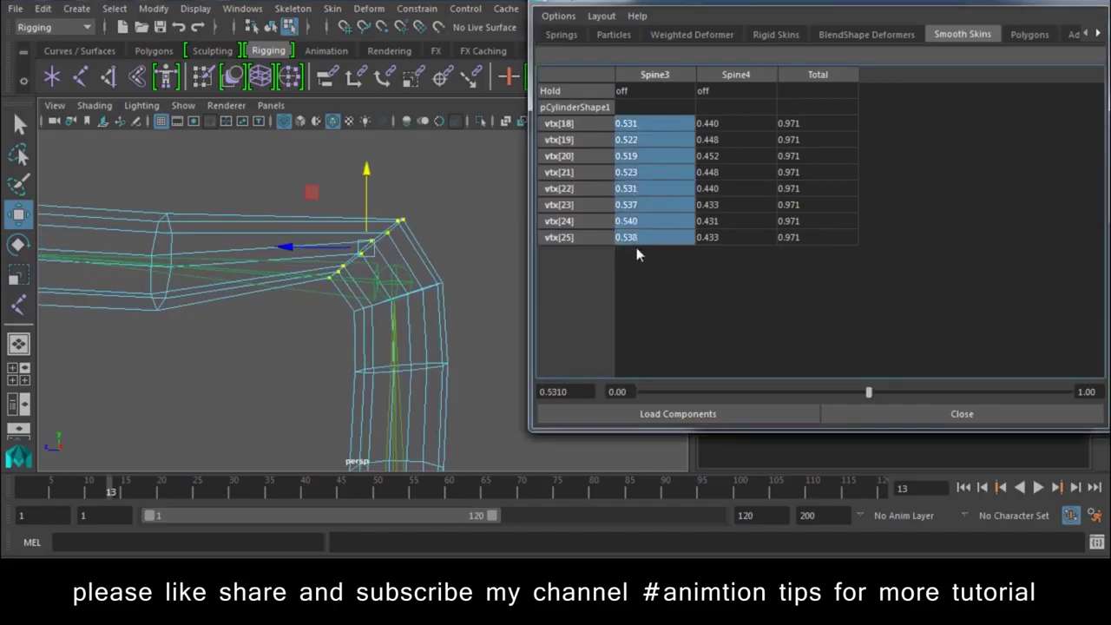
pyautogui.write('.1')
pyautogui.press('Return')
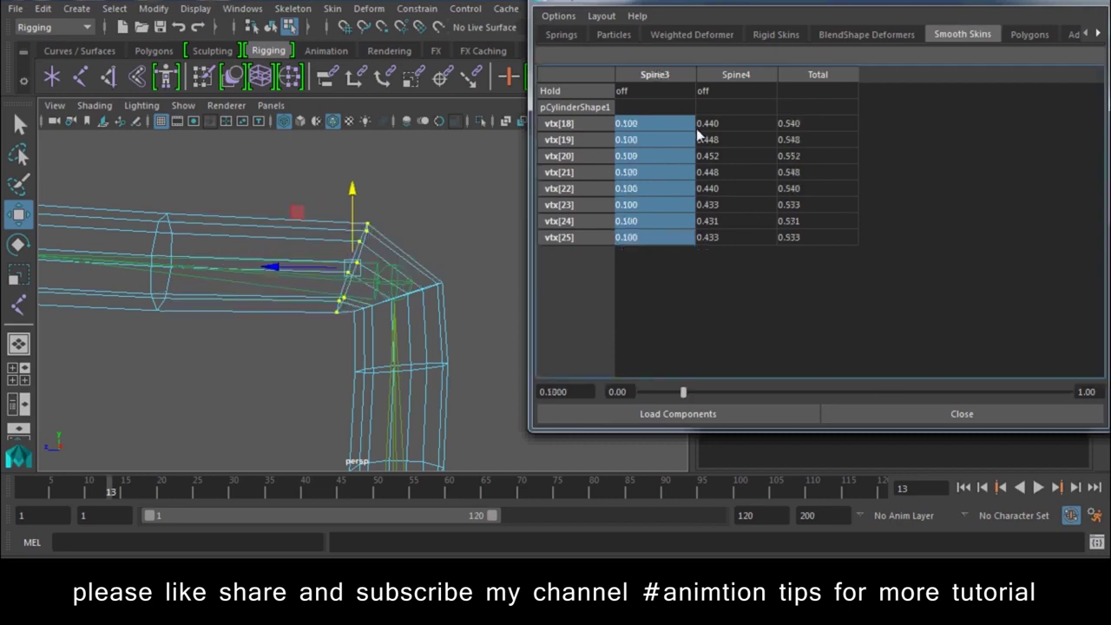
pyautogui.moveTo(734, 124); pyautogui.dragTo(734, 239)
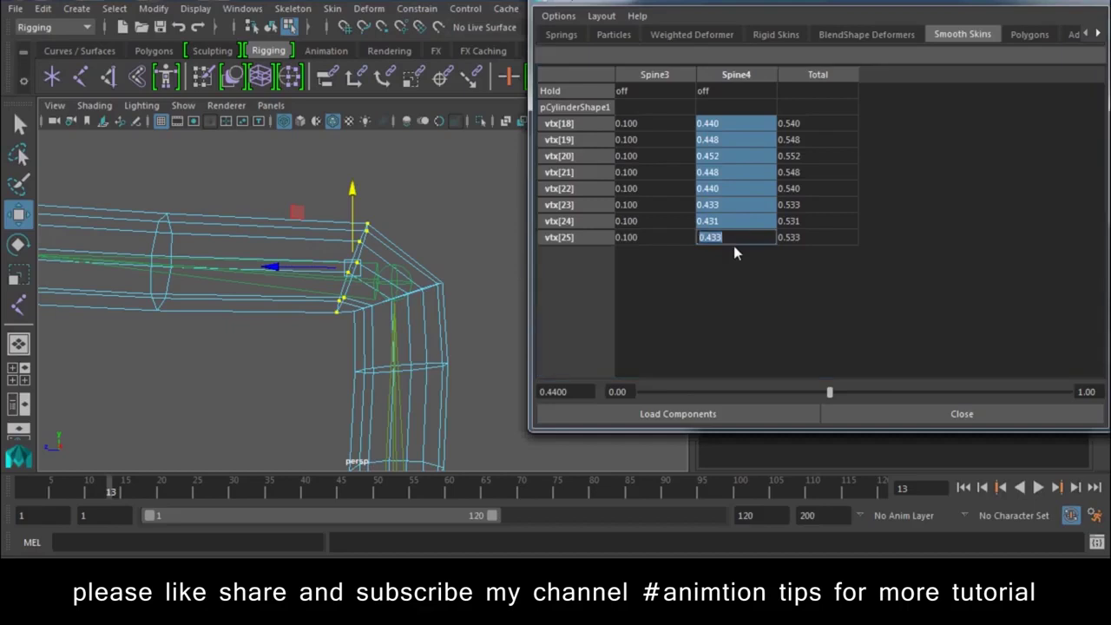
pyautogui.click(733, 242)
pyautogui.write('.1')
pyautogui.write('0.100')
pyautogui.press('Return')
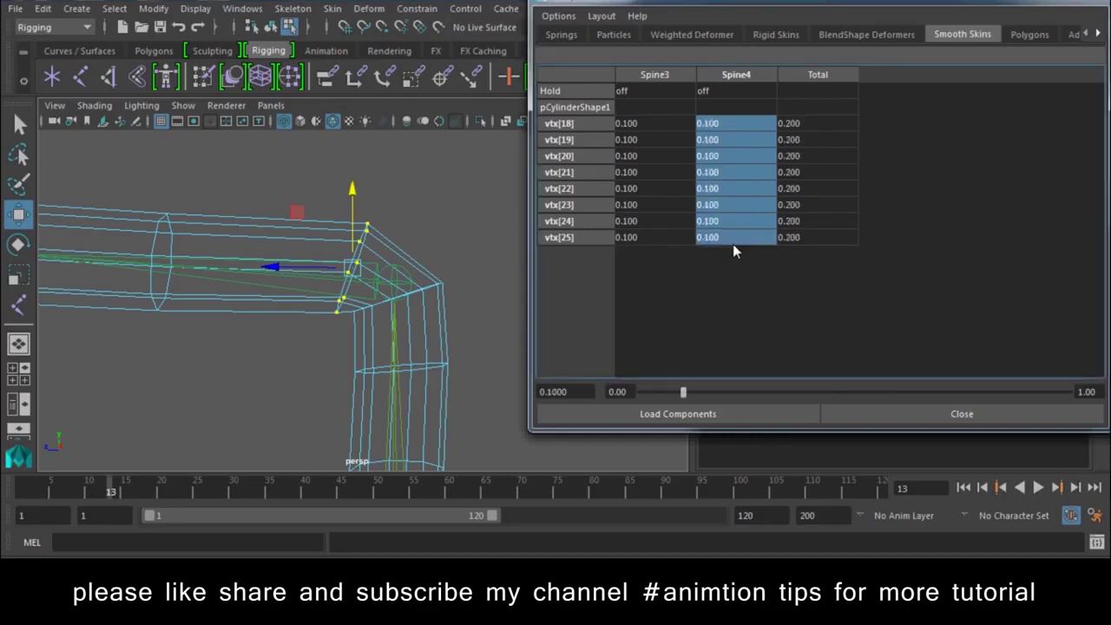
# - Keep Spine3 at 0.100 and raise Spine4 to 0.9 for vtx[18]–vtx[25], undoing an accidental vertex move
pyautogui.moveTo(659, 123); pyautogui.dragTo(660, 239)
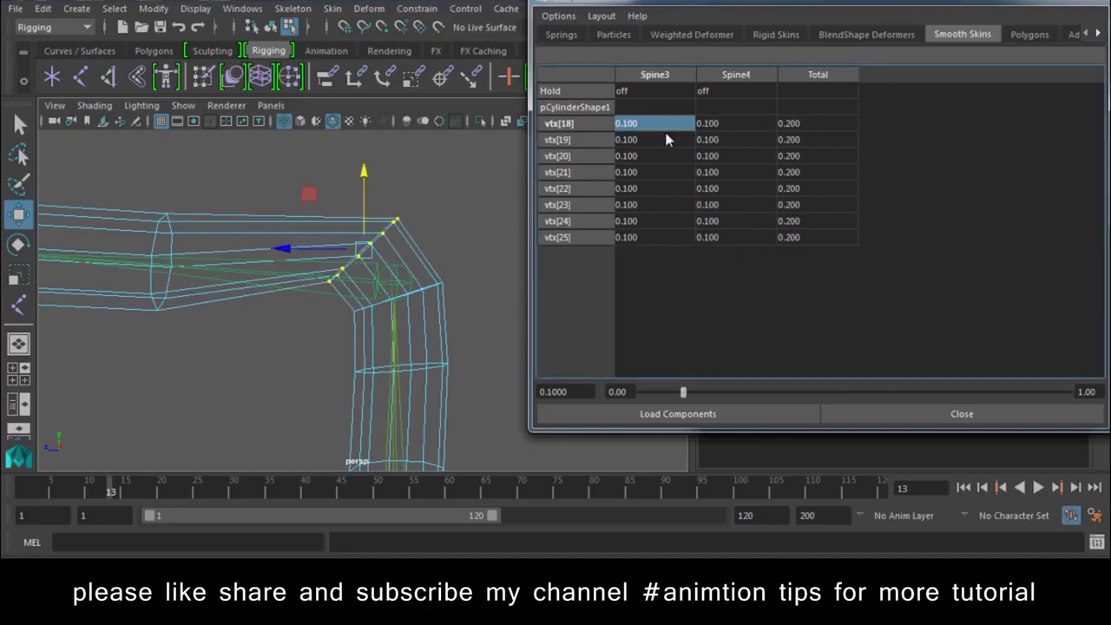
pyautogui.write('.1')
pyautogui.press('Return')
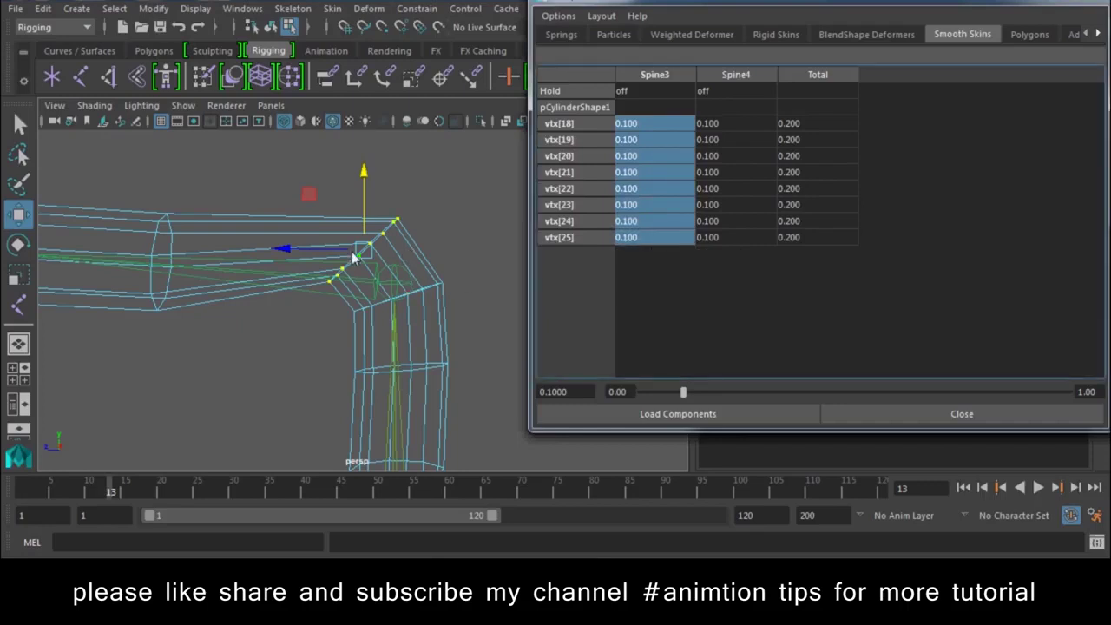
pyautogui.click(712, 128)
pyautogui.moveTo(717, 141); pyautogui.dragTo(717, 236)
pyautogui.write('.9')
pyautogui.press('Return')
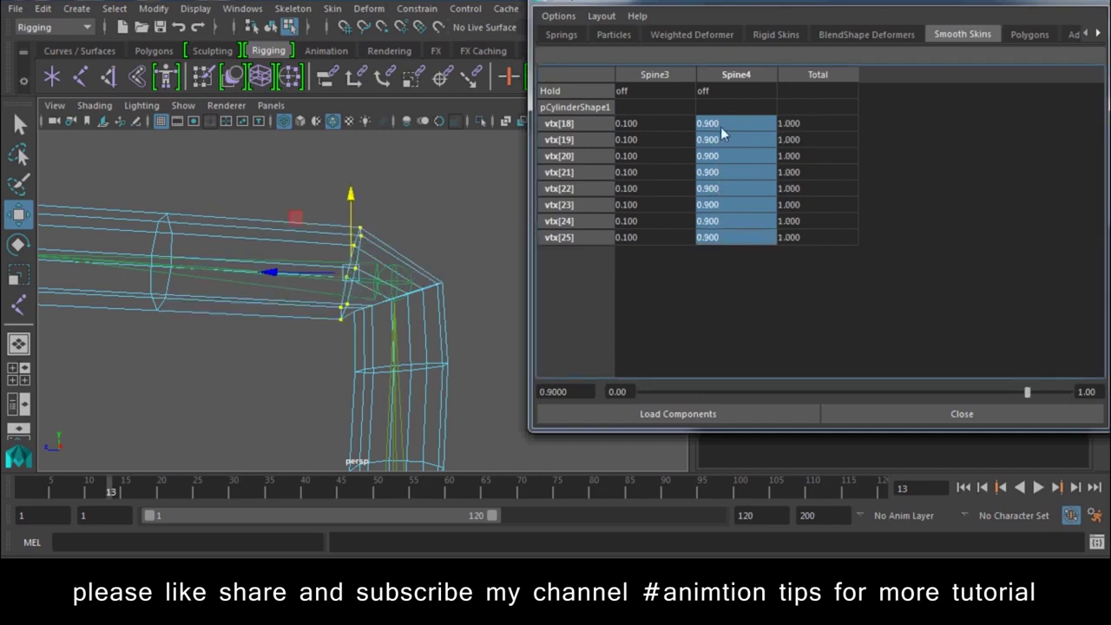
pyautogui.moveTo(480, 201); pyautogui.dragTo(300, 208, button='middle')
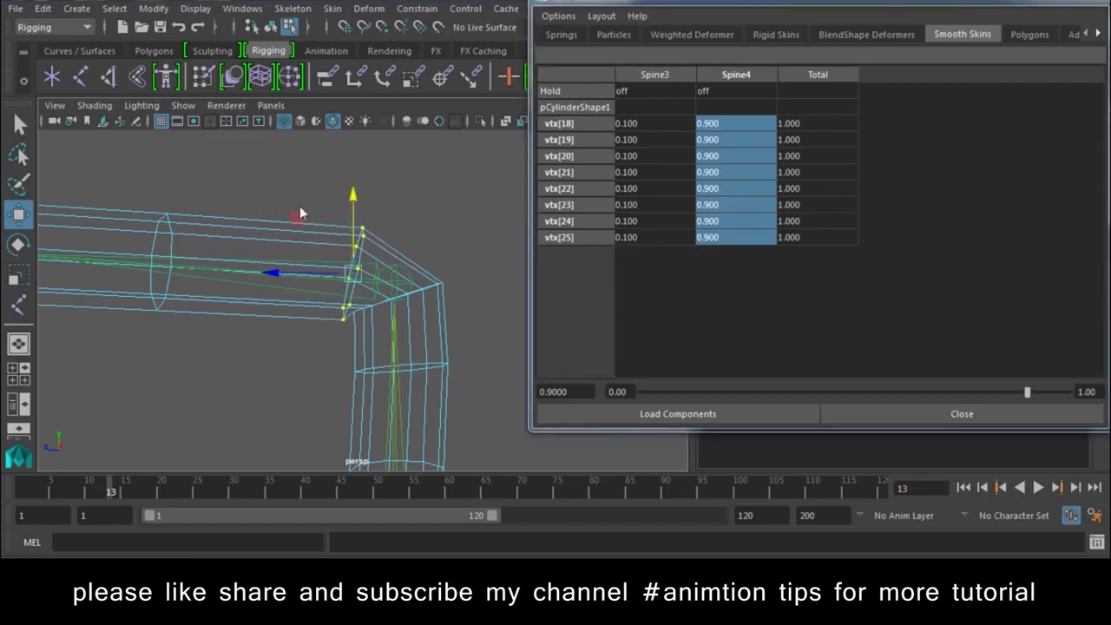
pyautogui.hotkey('ctrl', 'z')
# - Try Spine4 weights of 0.85, 0.8 and 0.7 on the bend vertices
pyautogui.doubleClick(738, 238)
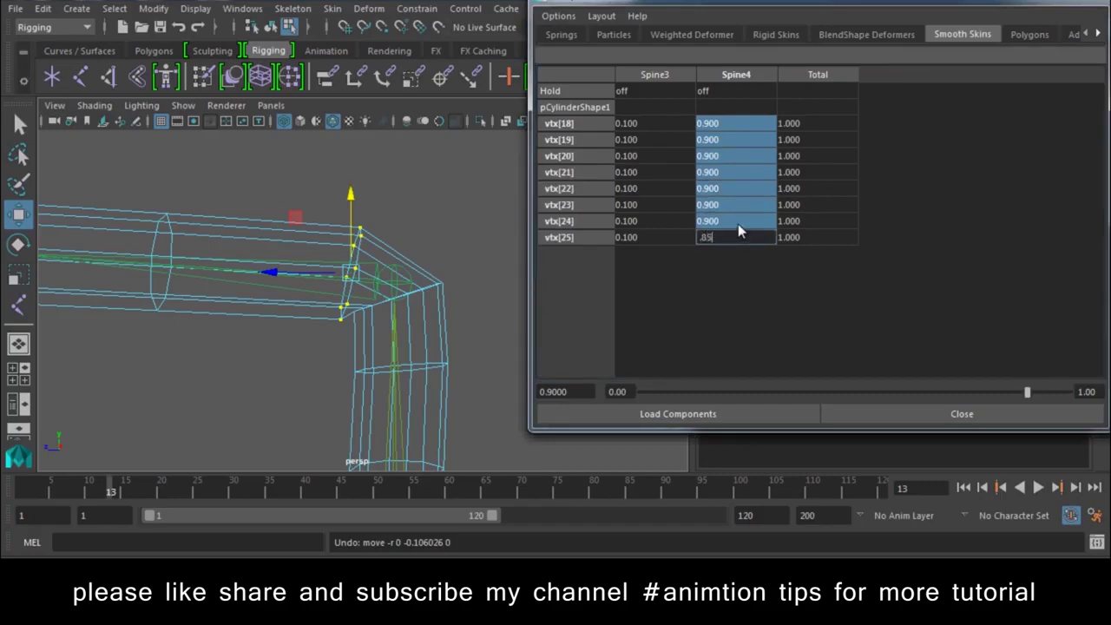
pyautogui.press('Return')
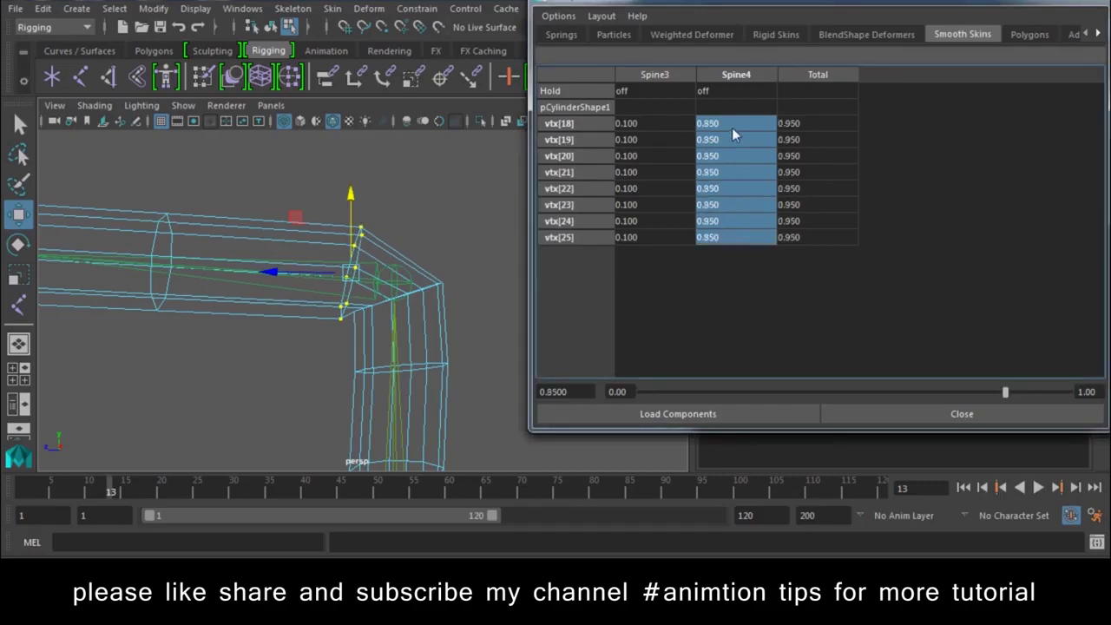
pyautogui.doubleClick(727, 242)
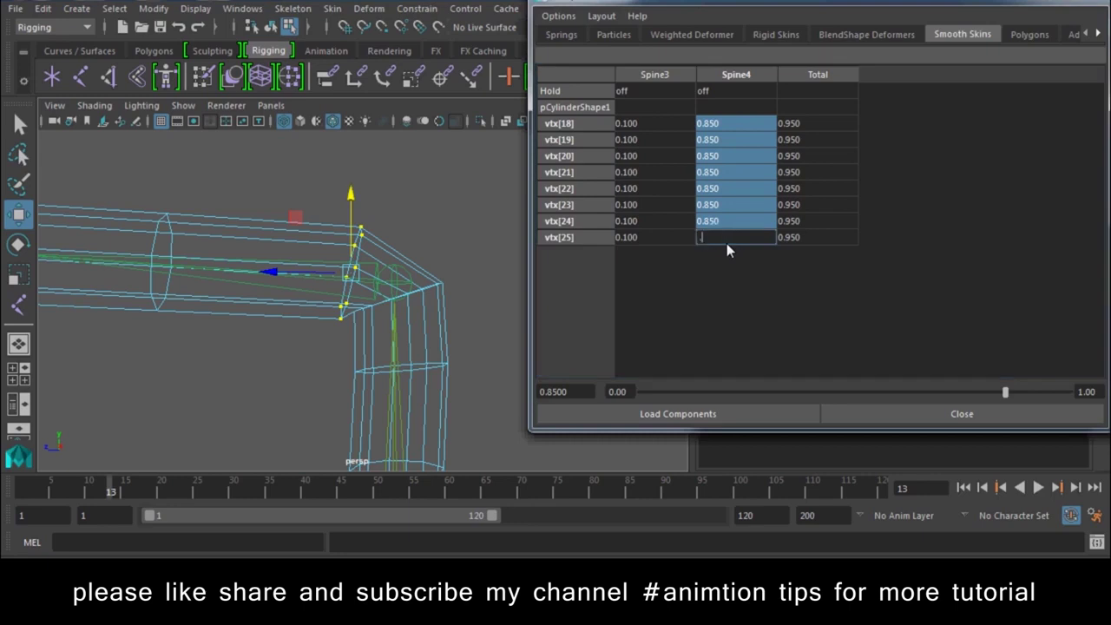
pyautogui.write('8')
pyautogui.press('Return')
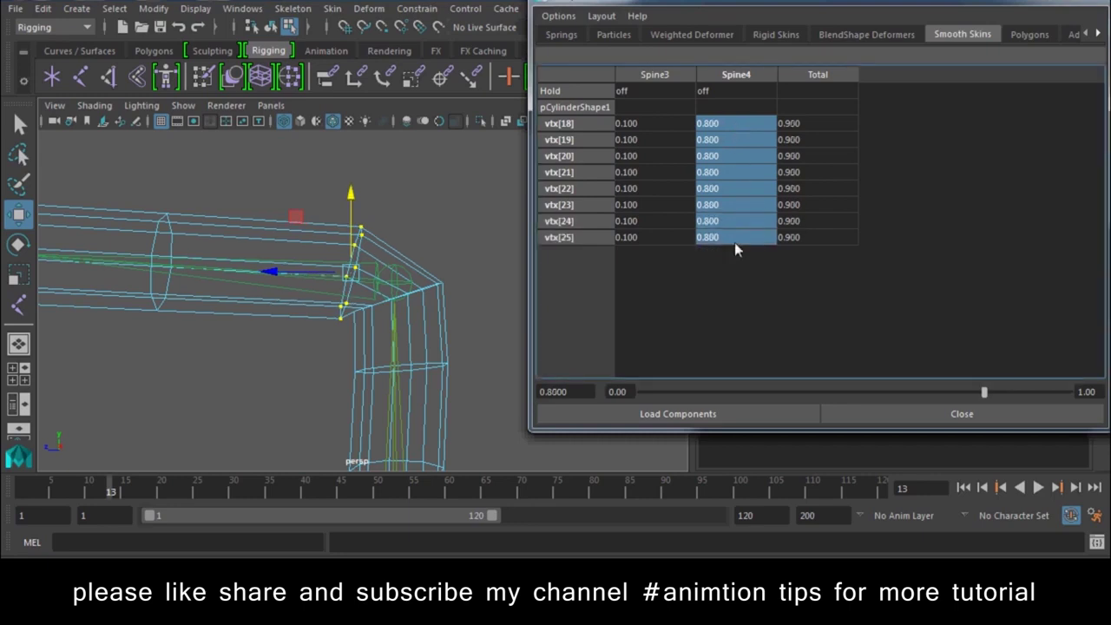
pyautogui.doubleClick(735, 242)
pyautogui.write('7')
pyautogui.press('Return')
# - Try Spine3 weights of 0.3 and then 0.1 on vtx[18]–vtx[25]
pyautogui.moveTo(660, 128); pyautogui.dragTo(653, 239)
pyautogui.doubleClick(653, 240)
pyautogui.write('0.3')
pyautogui.press('Return')
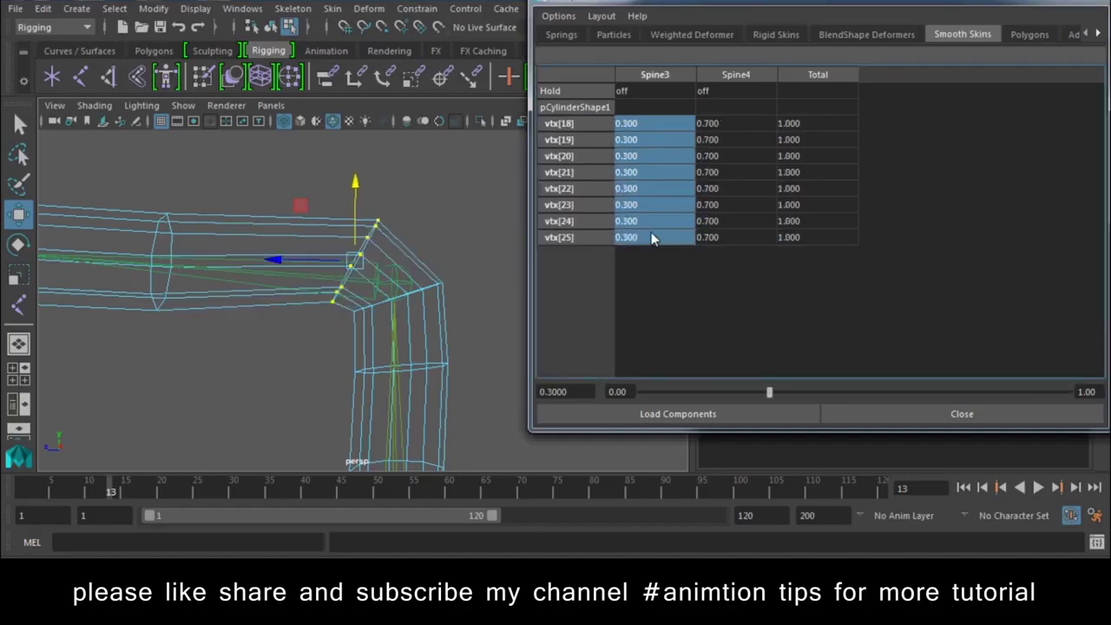
pyautogui.moveTo(641, 125); pyautogui.dragTo(641, 237)
pyautogui.doubleClick(640, 241)
pyautogui.write('0.1')
pyautogui.press('Return')
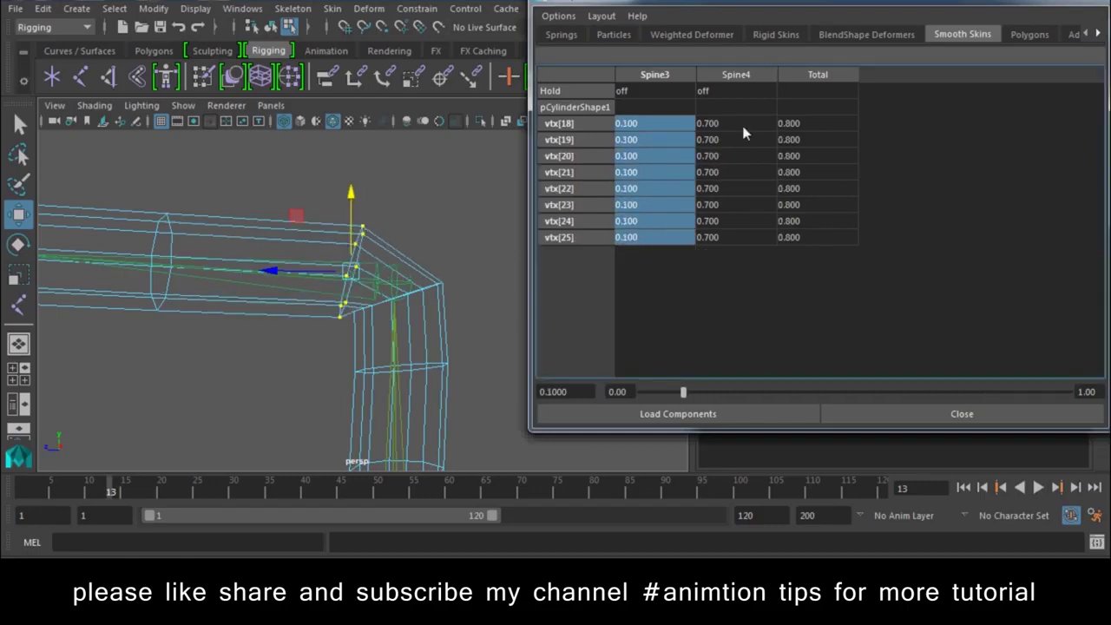
# - Finalise vtx[18]–vtx[25] at 0.15 Spine3 and 0.85 Spine4 weight
pyautogui.click(743, 126)
pyautogui.moveTo(642, 124); pyautogui.dragTo(643, 237)
pyautogui.doubleClick(664, 243)
pyautogui.press('BackSpace')
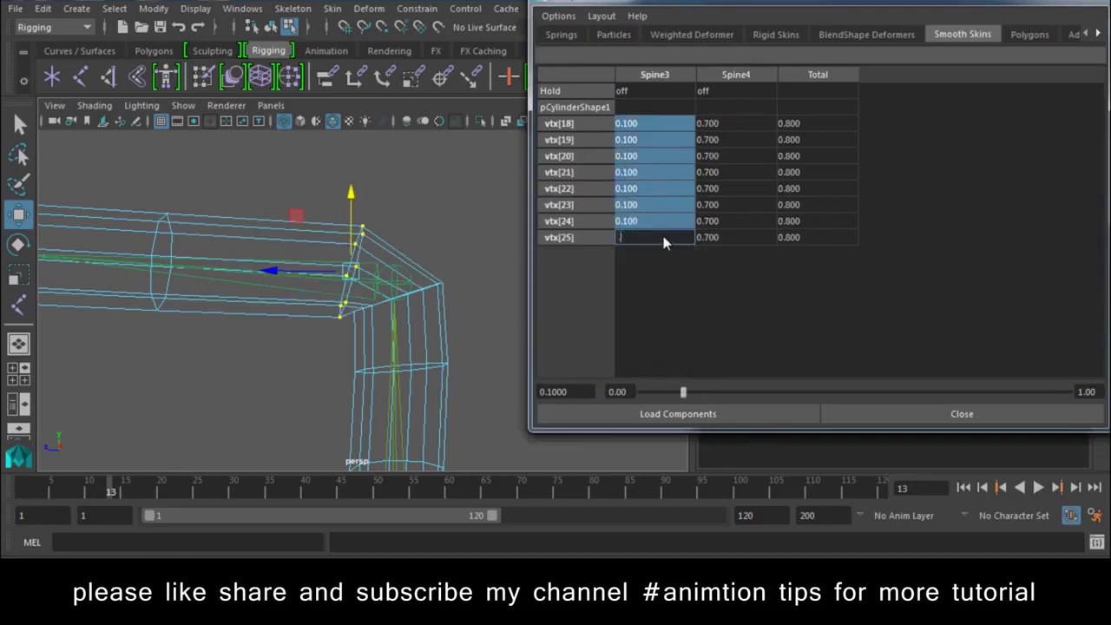
pyautogui.write('15')
pyautogui.press('Return')
pyautogui.moveTo(706, 124)
pyautogui.mouseDown()
pyautogui.moveTo(721, 170)
pyautogui.moveTo(711, 237)
pyautogui.mouseUp()
pyautogui.doubleClick(711, 238)
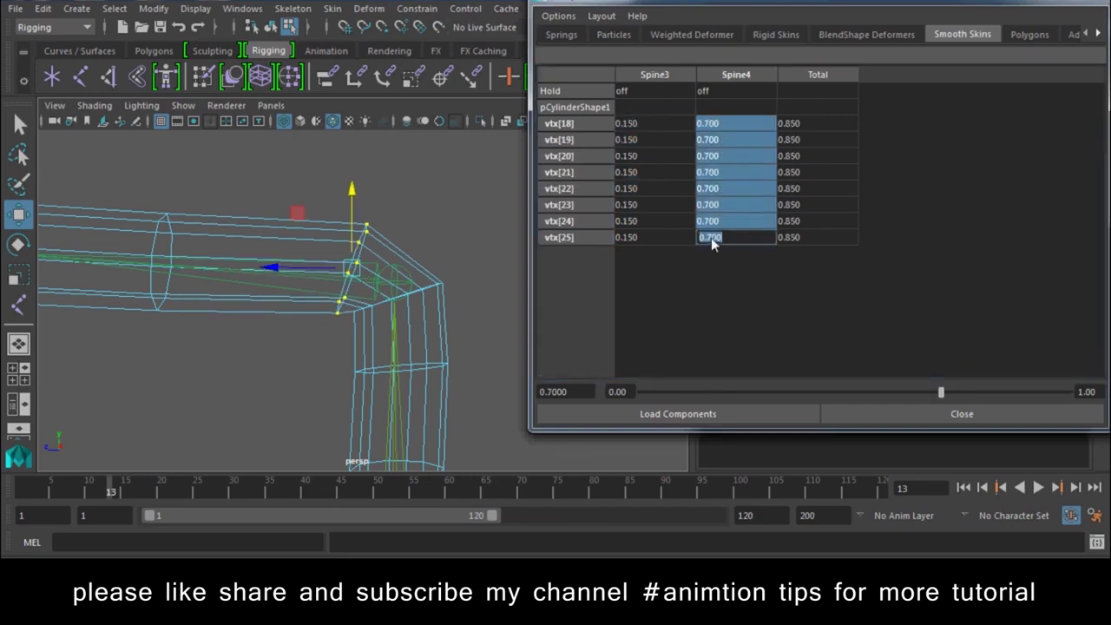
pyautogui.write('.85')
pyautogui.write('0.850')
pyautogui.press('Return')
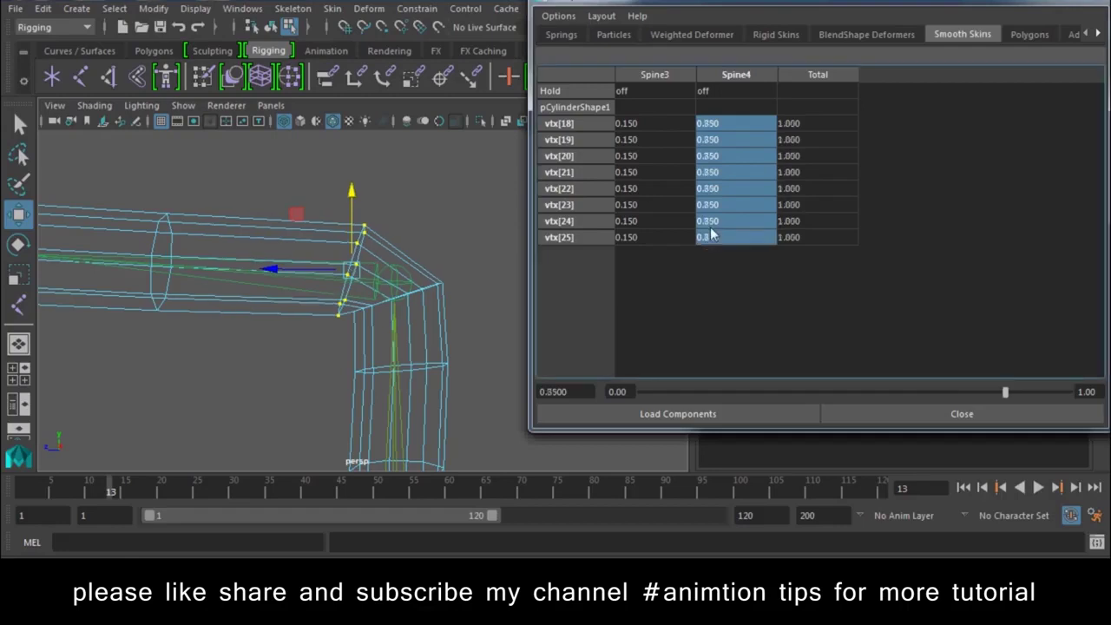
# - Select vertex ring vtx[26]–vtx[33] and zero its ENd, Spine1 and Spine2 weights
pyautogui.moveTo(448, 287); pyautogui.dragTo(350, 322)
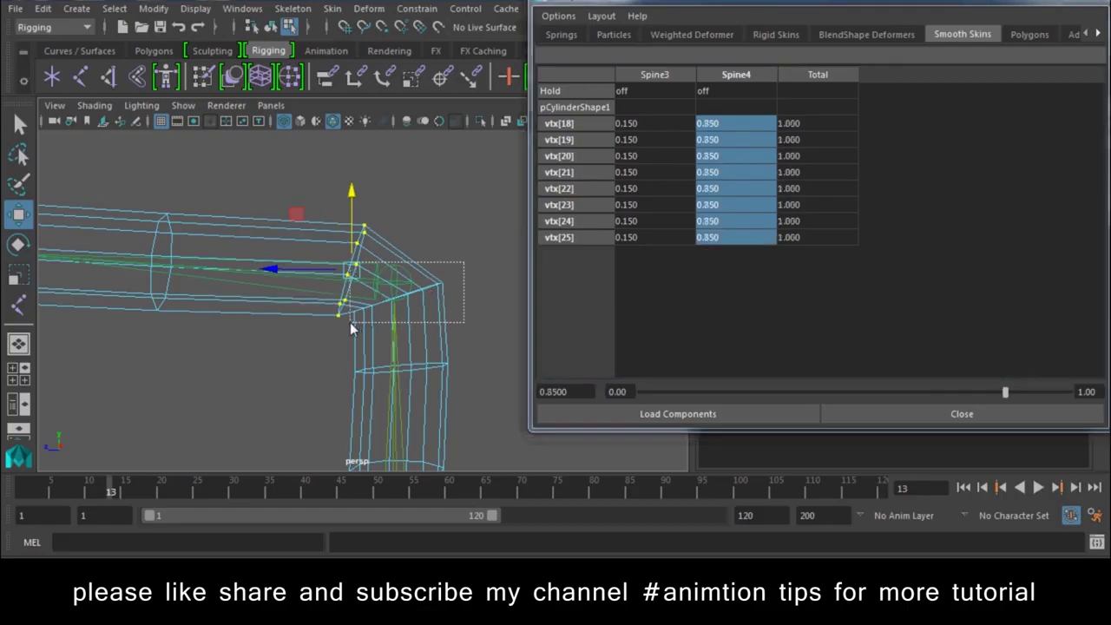
pyautogui.keyDown('ctrl'); pyautogui.moveTo(343, 257); pyautogui.dragTo(371, 282); pyautogui.keyUp('ctrl')
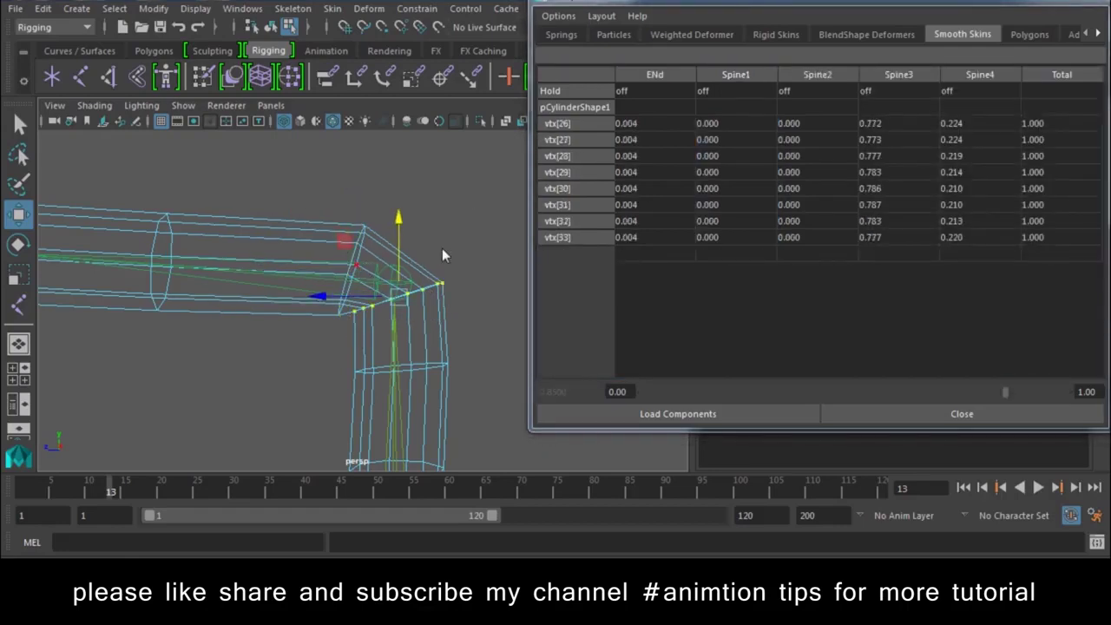
pyautogui.moveTo(645, 126)
pyautogui.mouseDown()
pyautogui.moveTo(782, 224)
pyautogui.moveTo(792, 246)
pyautogui.mouseUp()
pyautogui.write('0')
pyautogui.press('Return')
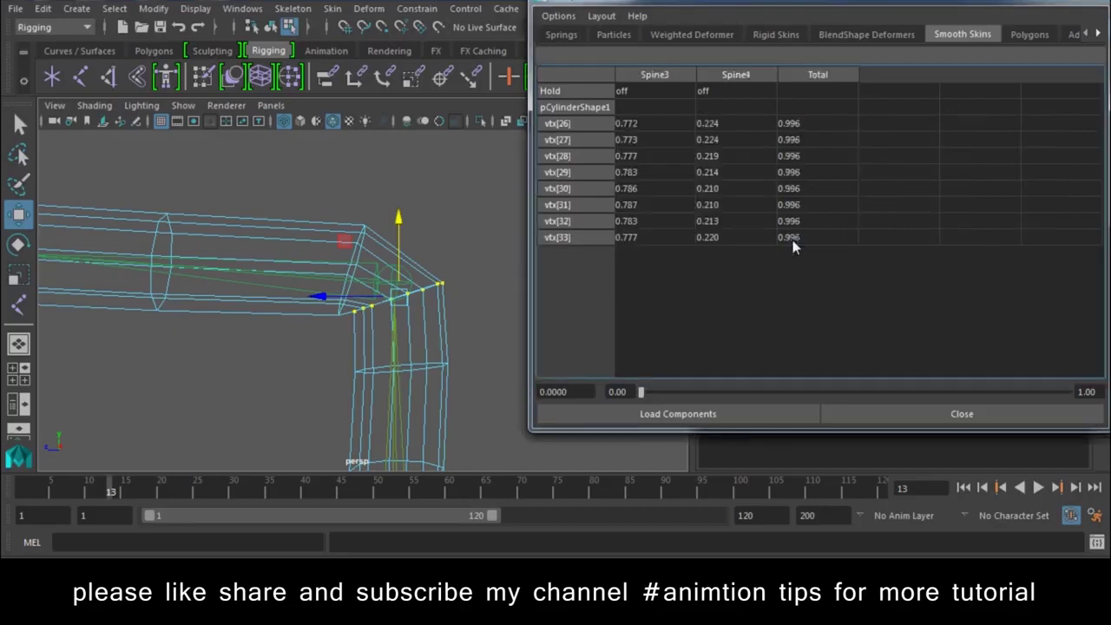
# - Try Spine4 weights of 0.1, then 0.5, on vtx[26]–vtx[33]
pyautogui.click(735, 127)
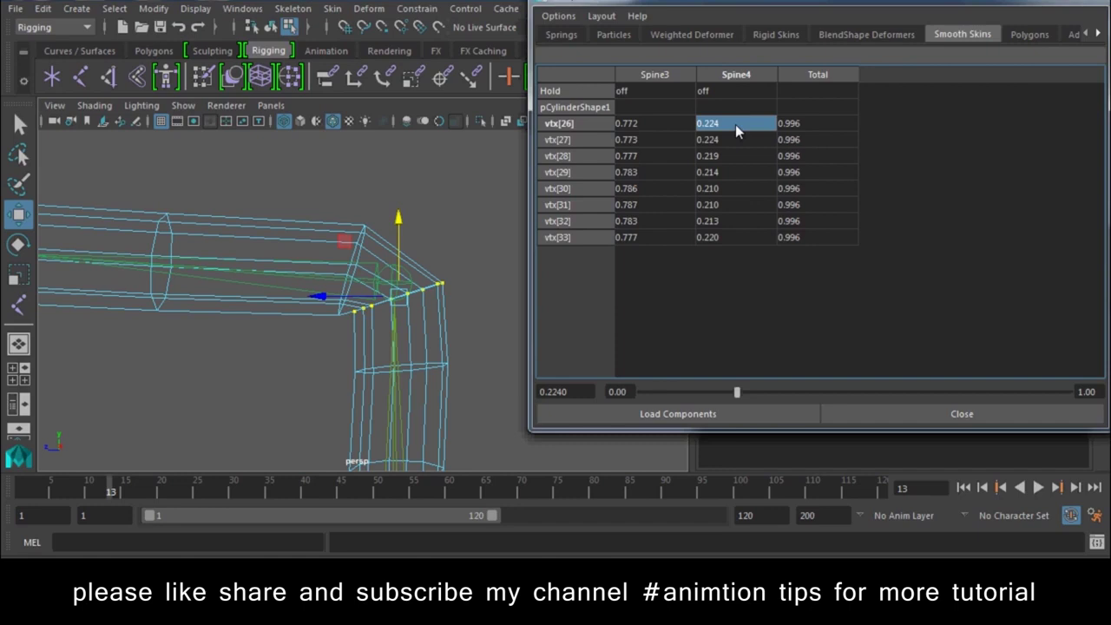
pyautogui.moveTo(736, 124); pyautogui.dragTo(731, 236)
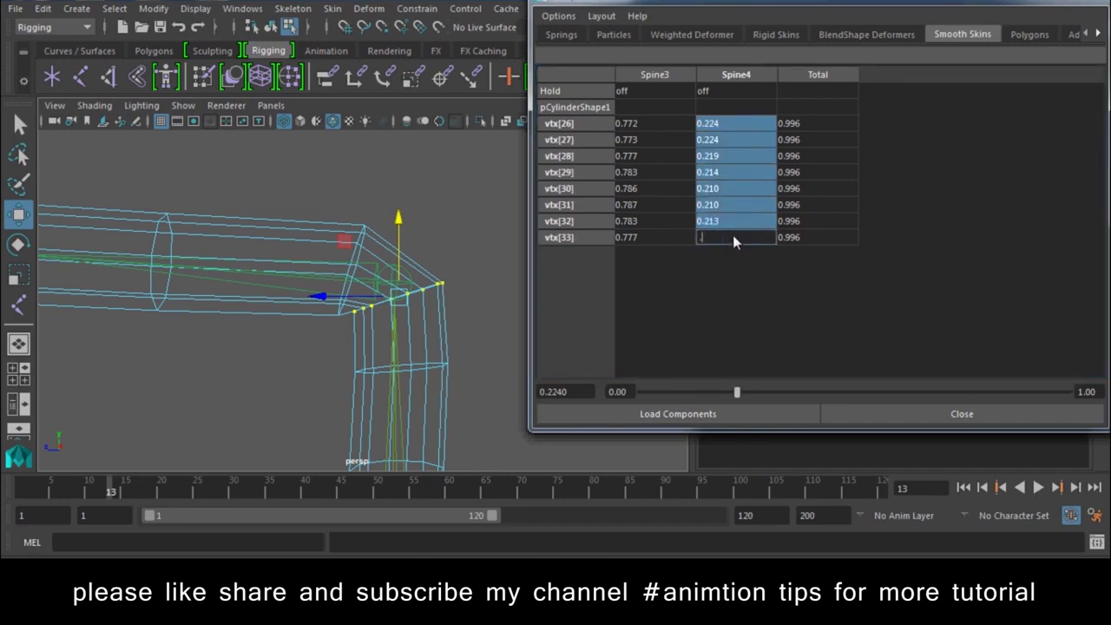
pyautogui.click(733, 234)
pyautogui.write('1')
pyautogui.press('Return')
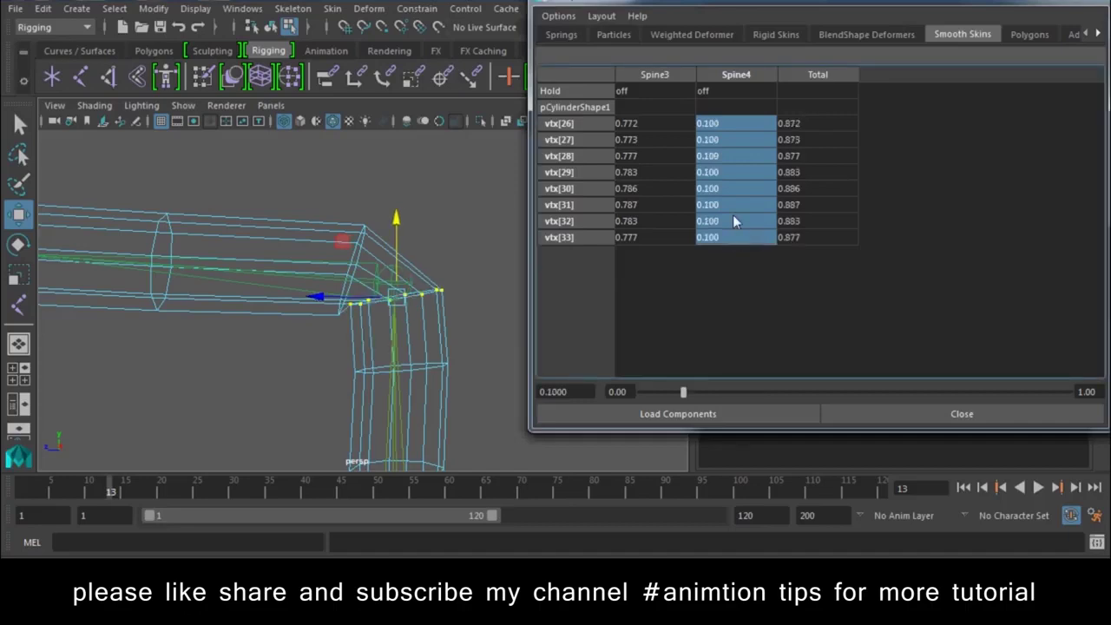
pyautogui.write('5')
pyautogui.press('Return')
# - Raise the Spine3 weight of vtx[26]–vtx[33] from 0.5 through 0.6 to 0.7
pyautogui.click(681, 127)
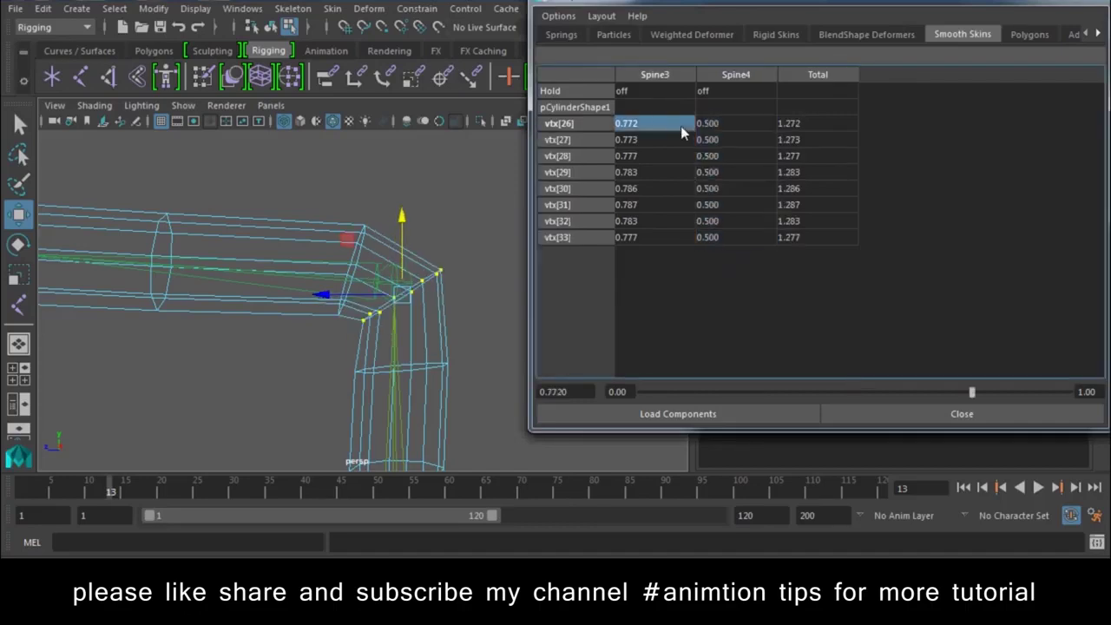
pyautogui.moveTo(681, 126); pyautogui.dragTo(665, 241)
pyautogui.write('.5')
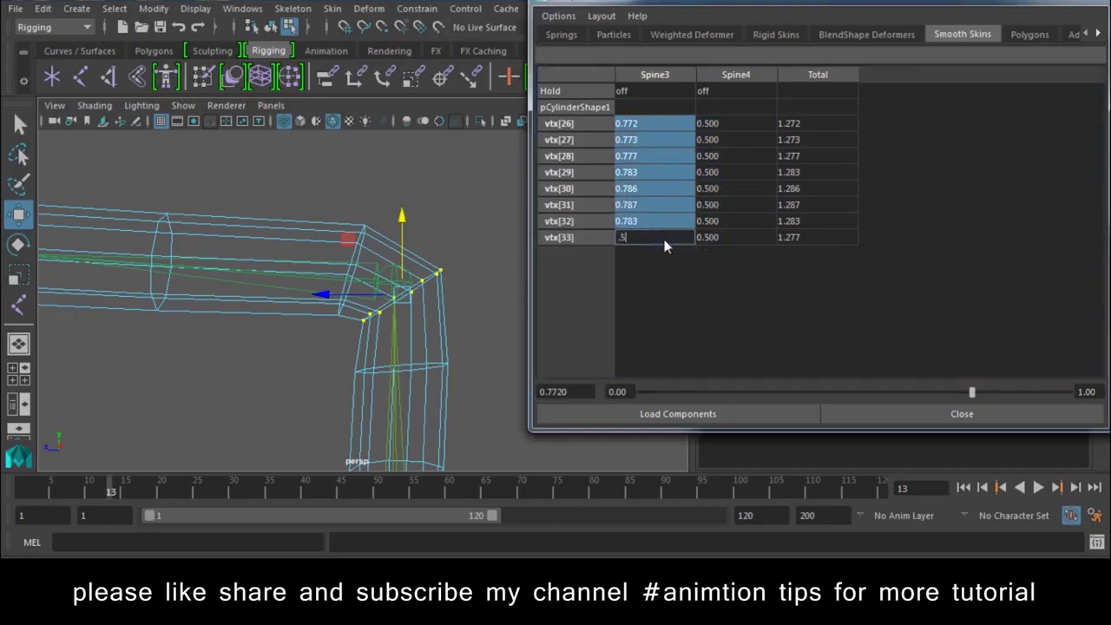
pyautogui.press('Return')
pyautogui.moveTo(656, 126); pyautogui.dragTo(655, 247)
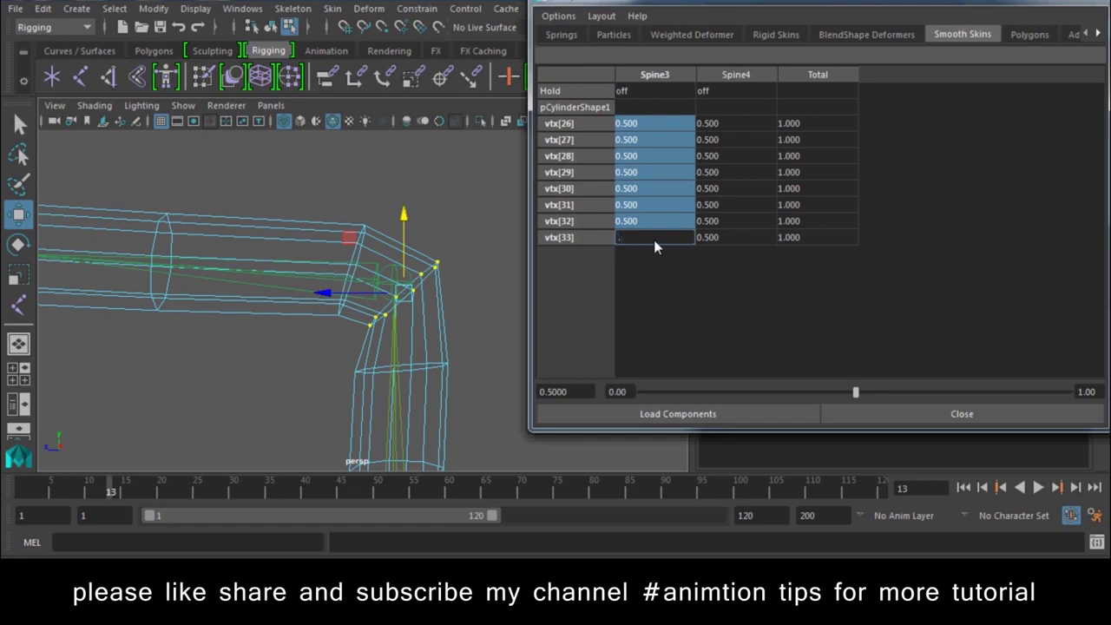
pyautogui.write('6')
pyautogui.press('Return')
pyautogui.moveTo(651, 124); pyautogui.dragTo(647, 237)
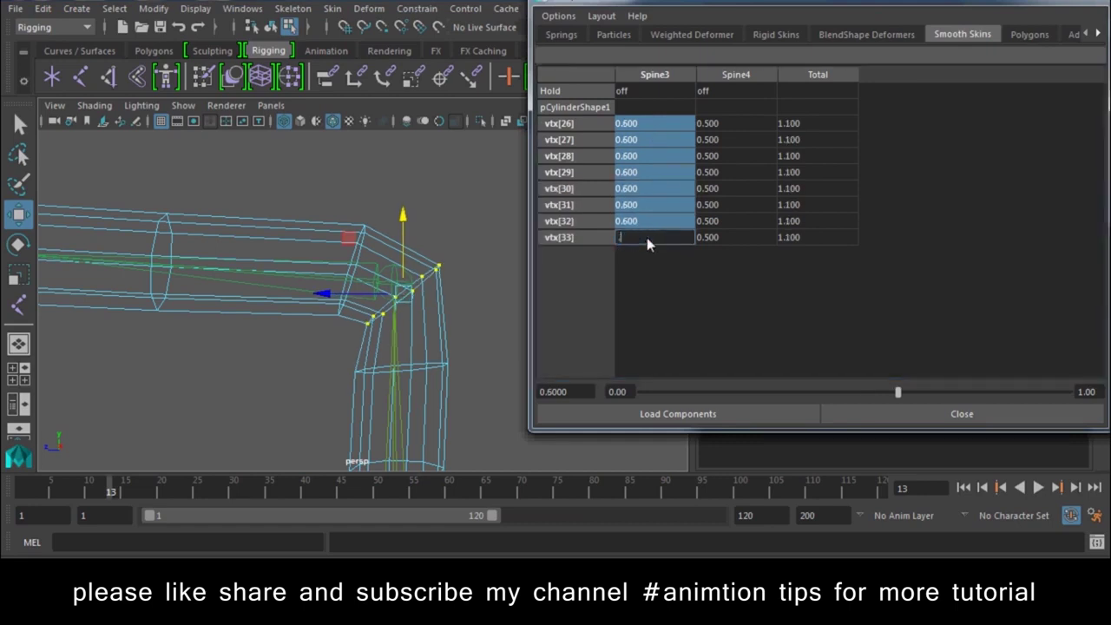
pyautogui.write('7')
pyautogui.press('Return')
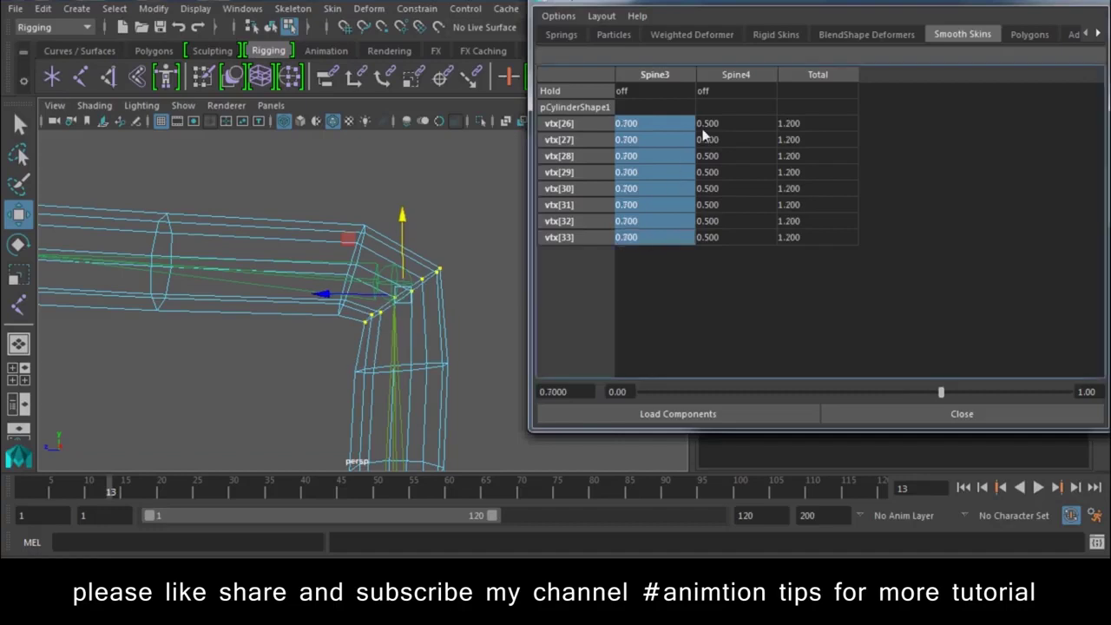
# - Set Spine4 to 0.3 so the ring totals 1.0, then select the next ring down
pyautogui.moveTo(708, 124); pyautogui.dragTo(705, 245)
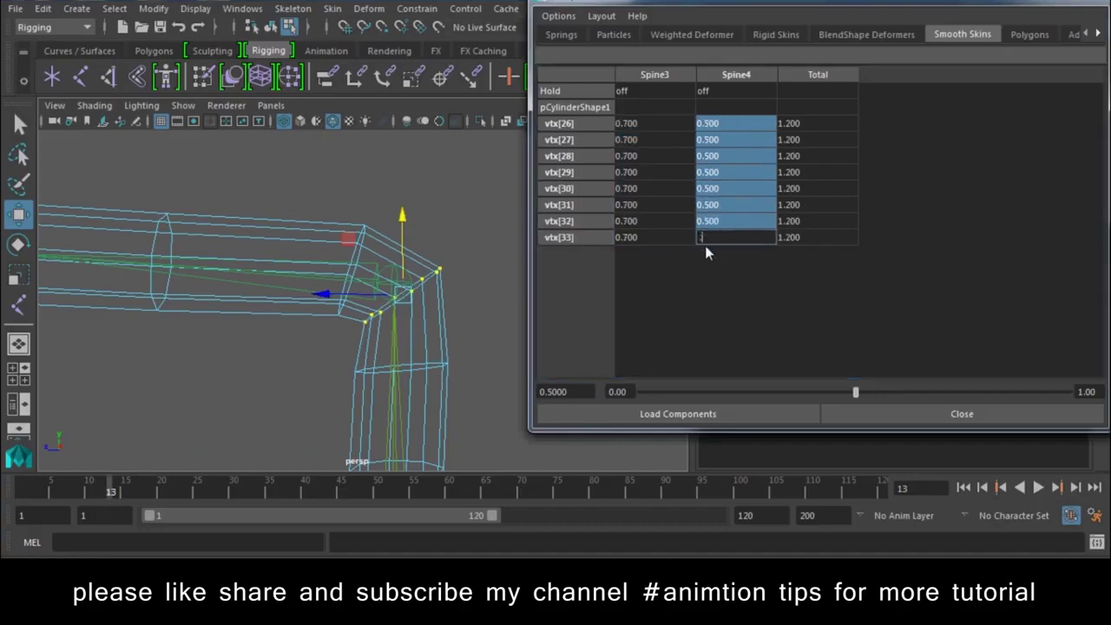
pyautogui.click(705, 241)
pyautogui.write('3')
pyautogui.write('0.300')
pyautogui.press('Return')
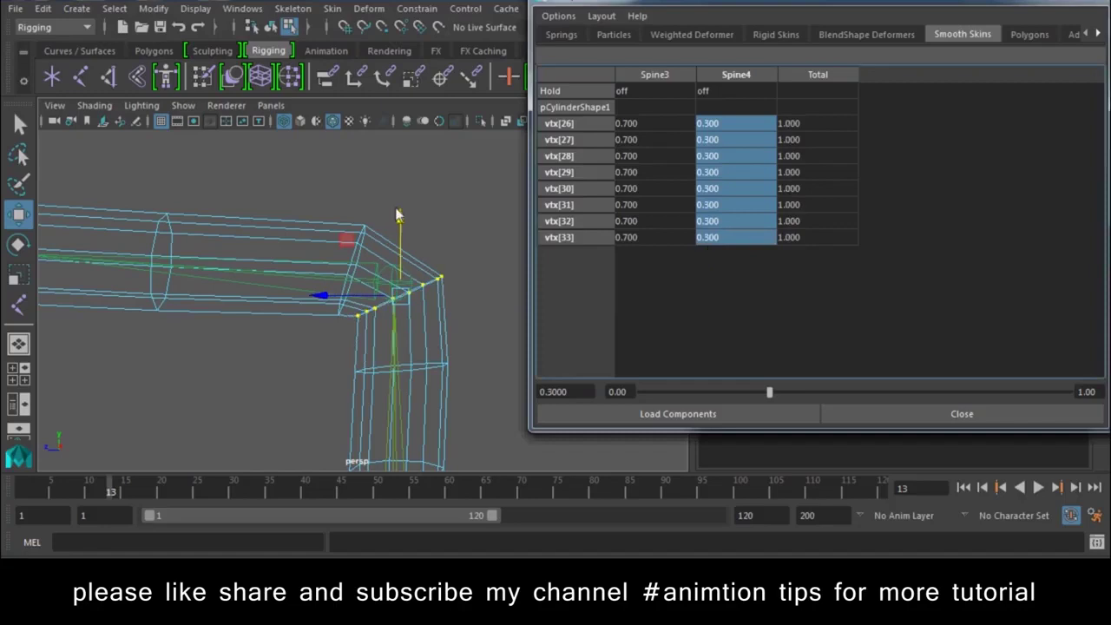
pyautogui.keyDown('alt'); pyautogui.moveTo(373, 295); pyautogui.dragTo(432, 340); pyautogui.keyUp('alt')
pyautogui.keyDown('alt'); pyautogui.moveTo(432, 340); pyautogui.dragTo(414, 276, button='middle'); pyautogui.keyUp('alt')
# - Select ring vtx[34]–vtx[41] and scrub between frames 1, 20 and 26–27 to check the bend
pyautogui.moveTo(427, 279); pyautogui.dragTo(308, 306)
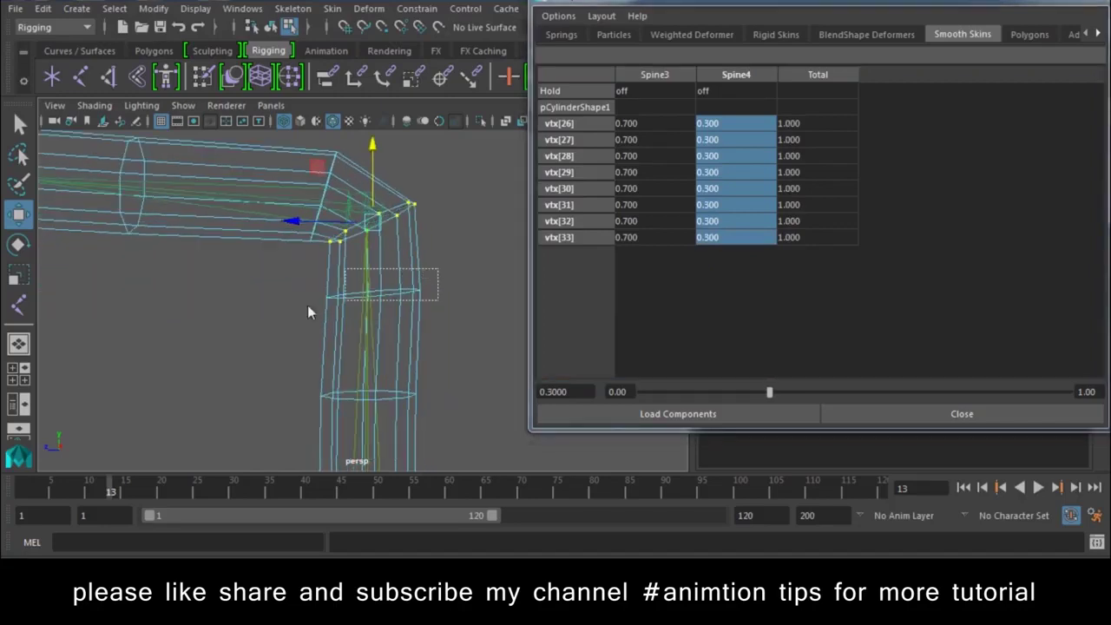
pyautogui.hotkey('alt', 'v')
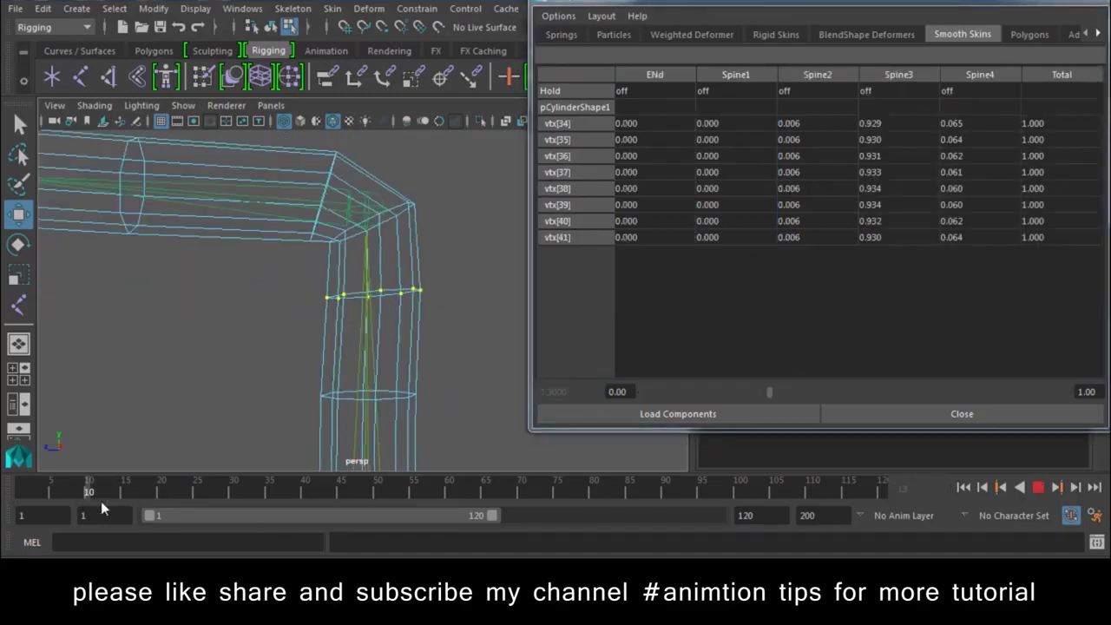
pyautogui.moveTo(22, 504); pyautogui.dragTo(160, 498)
pyautogui.moveTo(149, 503); pyautogui.dragTo(125, 497)
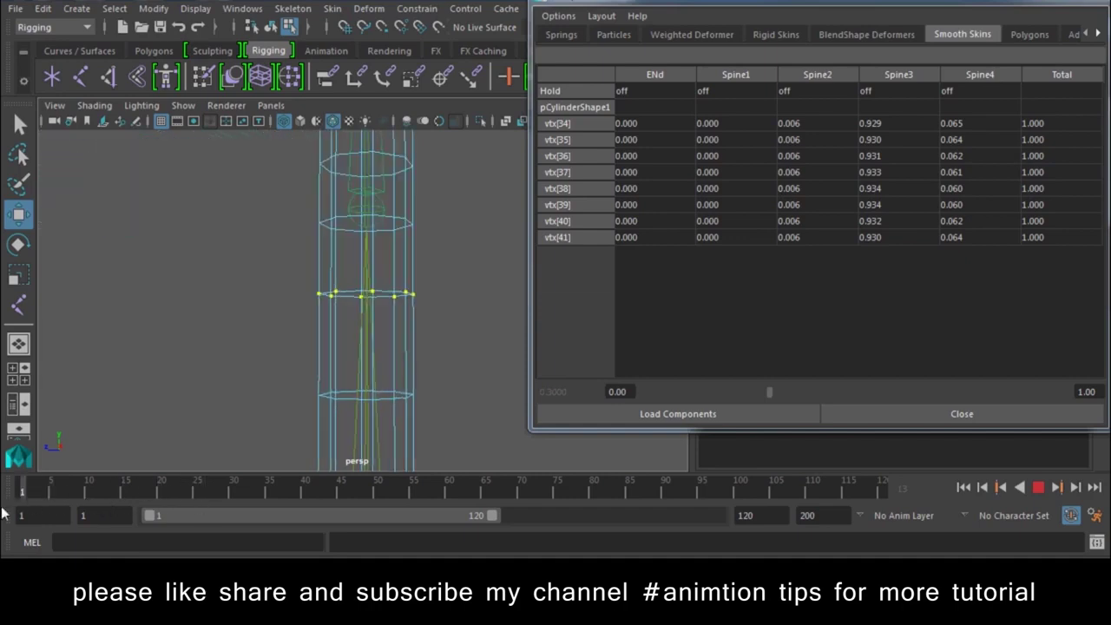
pyautogui.scroll(-3, 373, 355)
pyautogui.moveTo(128, 490)
pyautogui.mouseDown()
pyautogui.moveTo(4, 495)
pyautogui.moveTo(248, 502)
pyautogui.moveTo(53, 505)
pyautogui.moveTo(206, 513)
pyautogui.moveTo(5, 521)
pyautogui.moveTo(202, 508)
pyautogui.mouseUp()
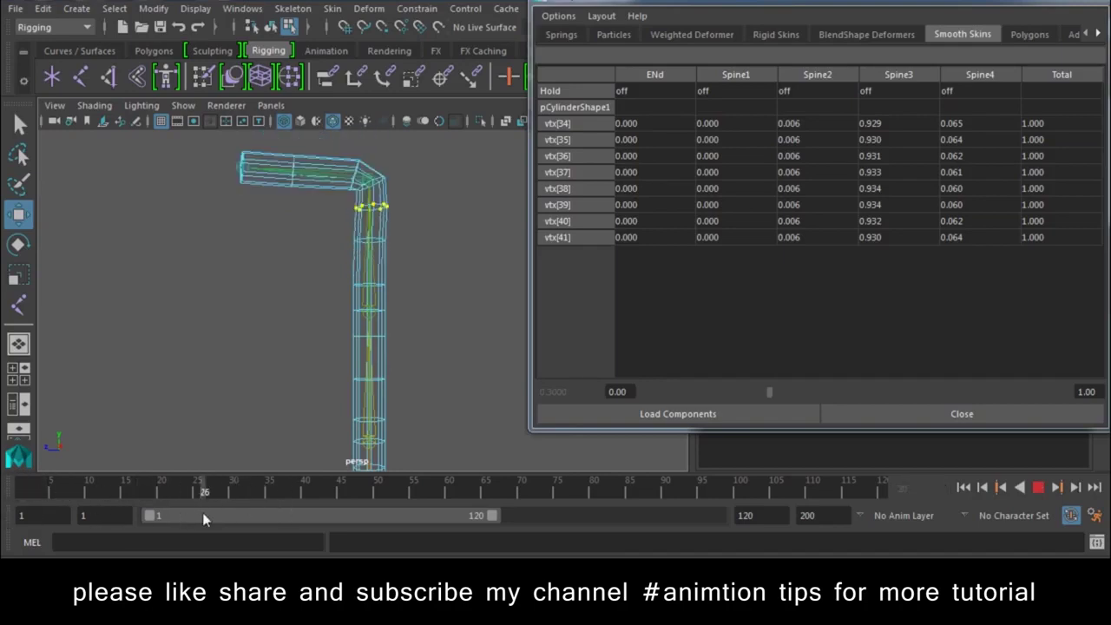
pyautogui.scroll(3, 347, 330)
pyautogui.scroll(3, 418, 365)
pyautogui.moveTo(130, 488)
pyautogui.mouseDown()
pyautogui.moveTo(94, 494)
pyautogui.moveTo(211, 492)
pyautogui.mouseUp()
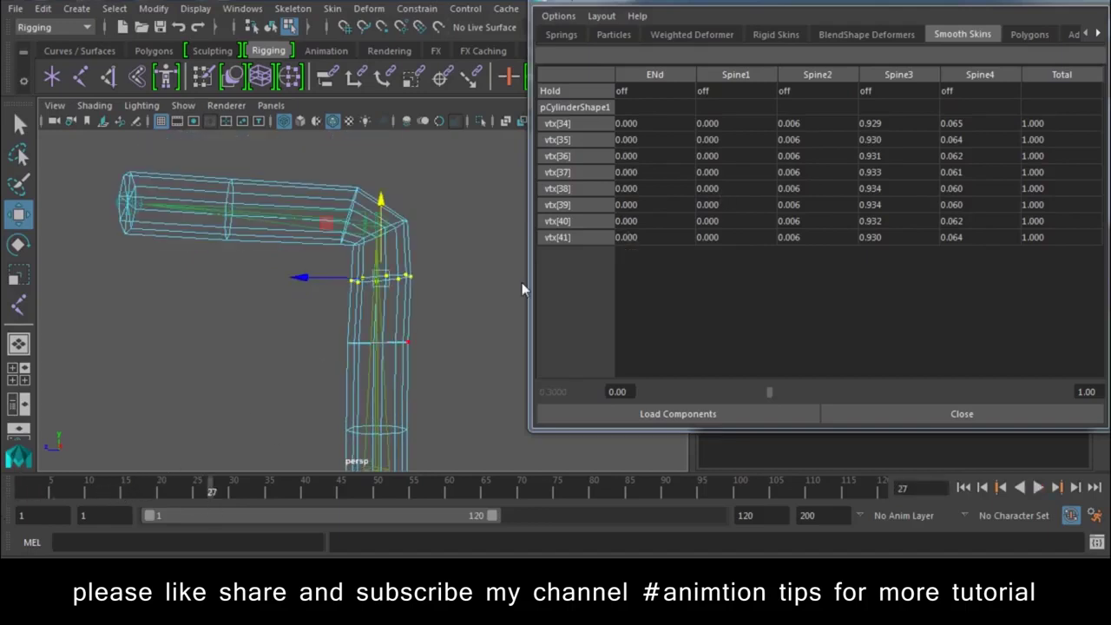
# - Zero the ring's ENd, Spine1 and Spine2 weights and set Spine4 to 0.03
pyautogui.moveTo(838, 127)
pyautogui.mouseDown()
pyautogui.moveTo(764, 184)
pyautogui.moveTo(616, 263)
pyautogui.mouseUp()
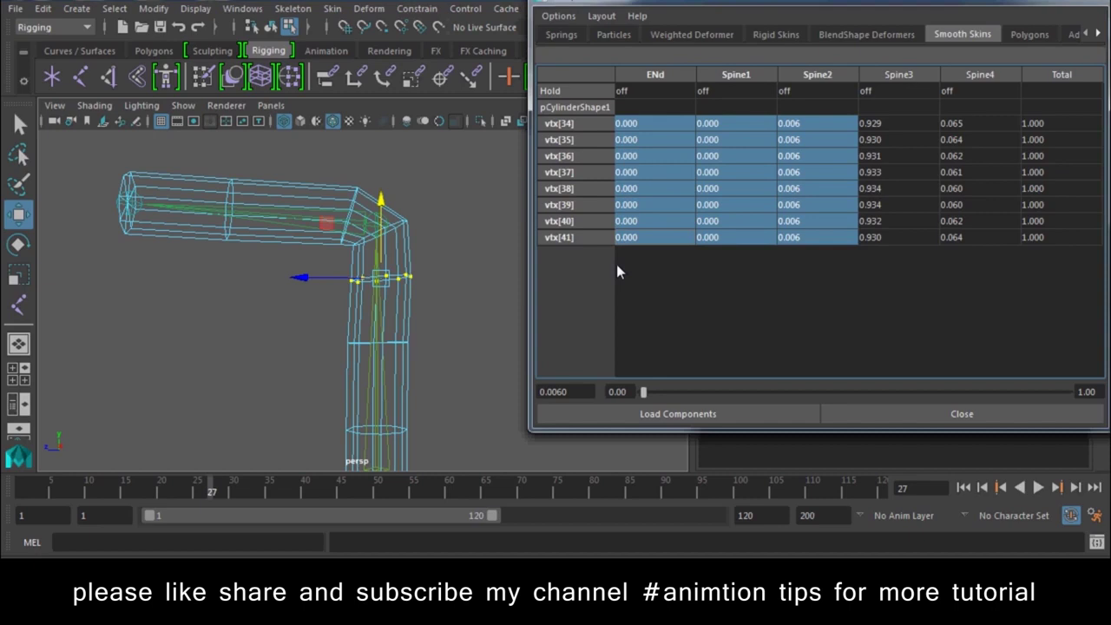
pyautogui.write('0')
pyautogui.press('Return')
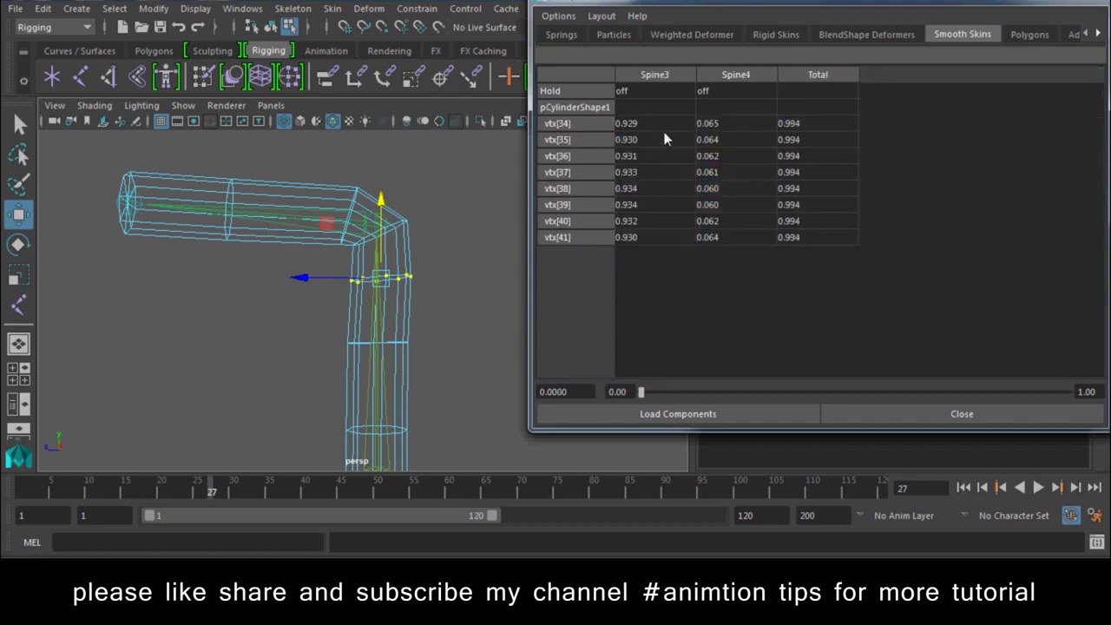
pyautogui.moveTo(705, 124); pyautogui.dragTo(741, 247)
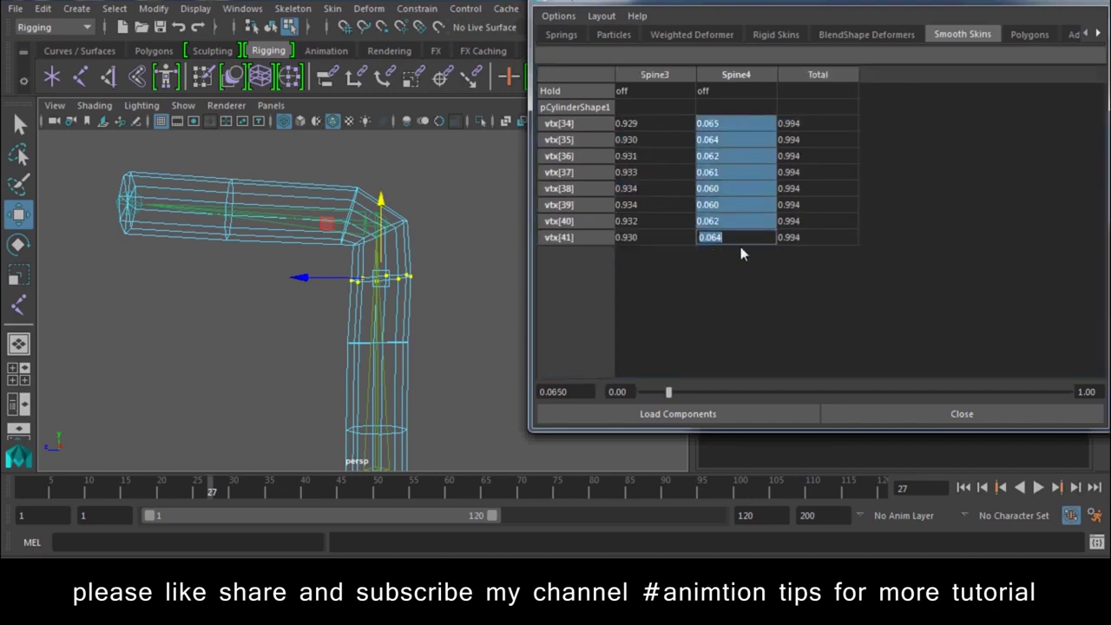
pyautogui.write('.03')
pyautogui.press('Return')
pyautogui.moveTo(212, 492); pyautogui.dragTo(22, 492)
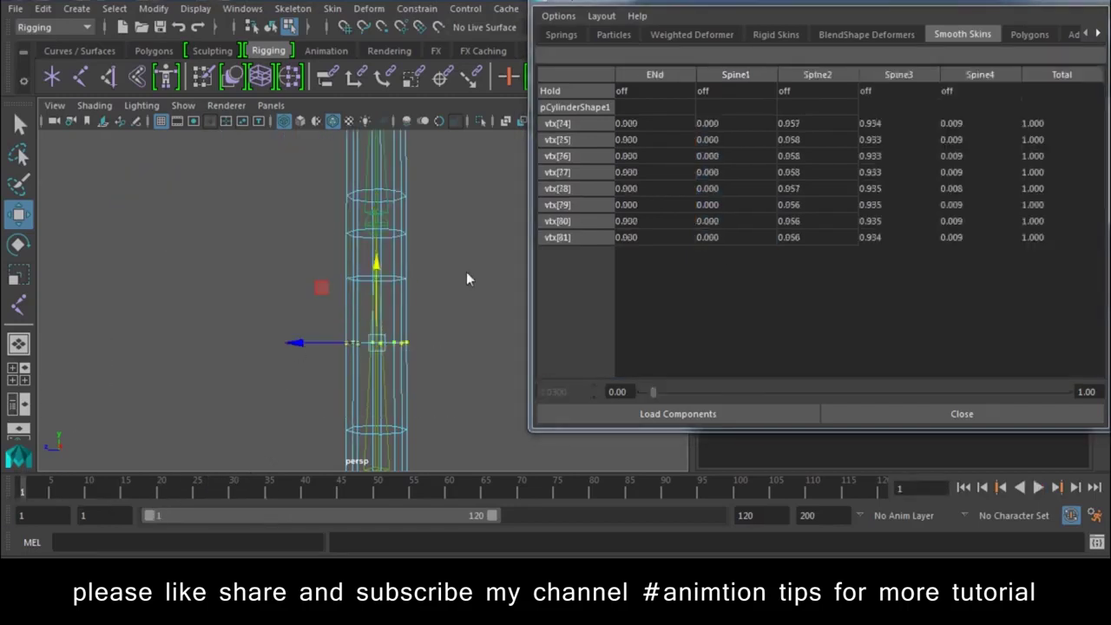
# - Zero the Spine4 and ENd weights of vtx[74]–vtx[81]
pyautogui.moveTo(955, 124)
pyautogui.mouseDown()
pyautogui.moveTo(972, 169)
pyautogui.moveTo(974, 246)
pyautogui.mouseUp()
pyautogui.write('0')
pyautogui.press('Return')
pyautogui.click(658, 124)
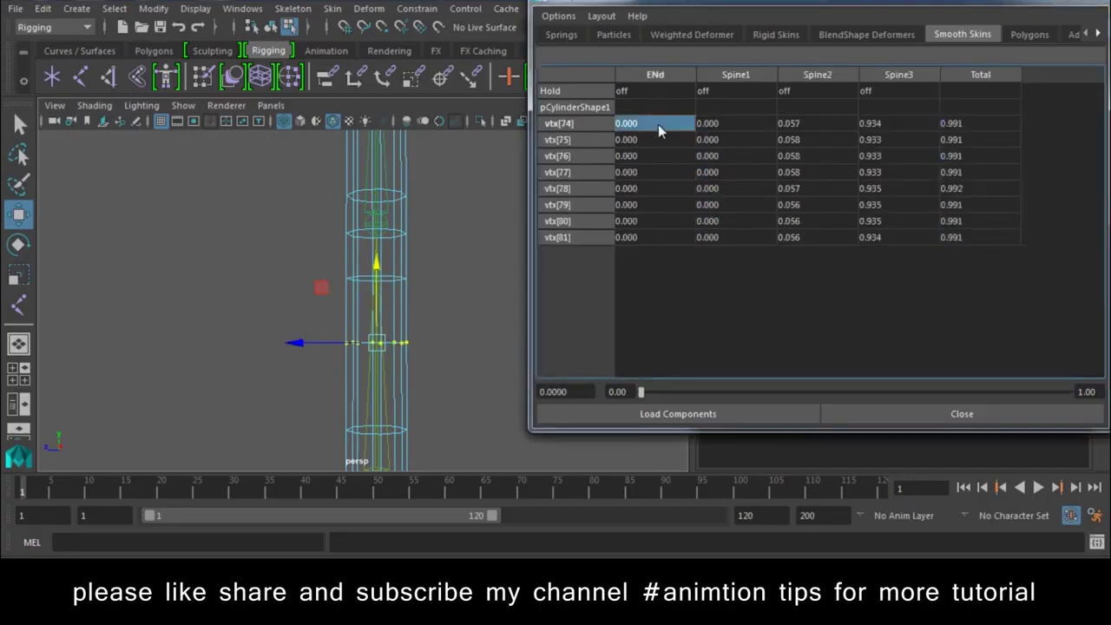
pyautogui.moveTo(658, 124); pyautogui.dragTo(635, 260)
pyautogui.write('0')
pyautogui.press('Return')
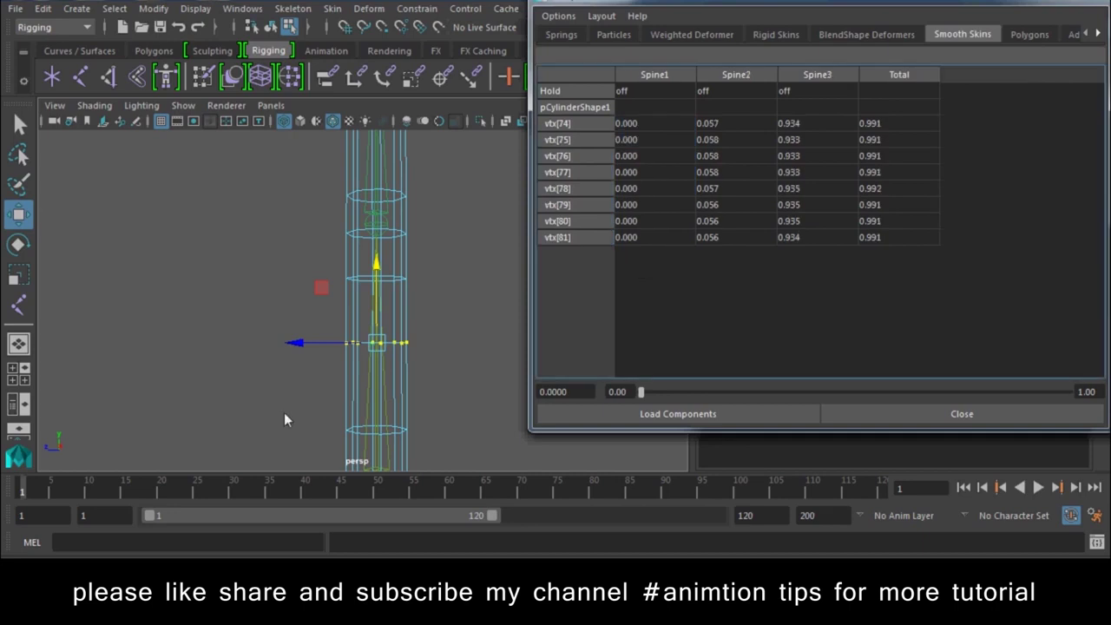
# - Play back the bend, then marquee-select the lower cylinder vertices
pyautogui.hotkey('alt', 'v')
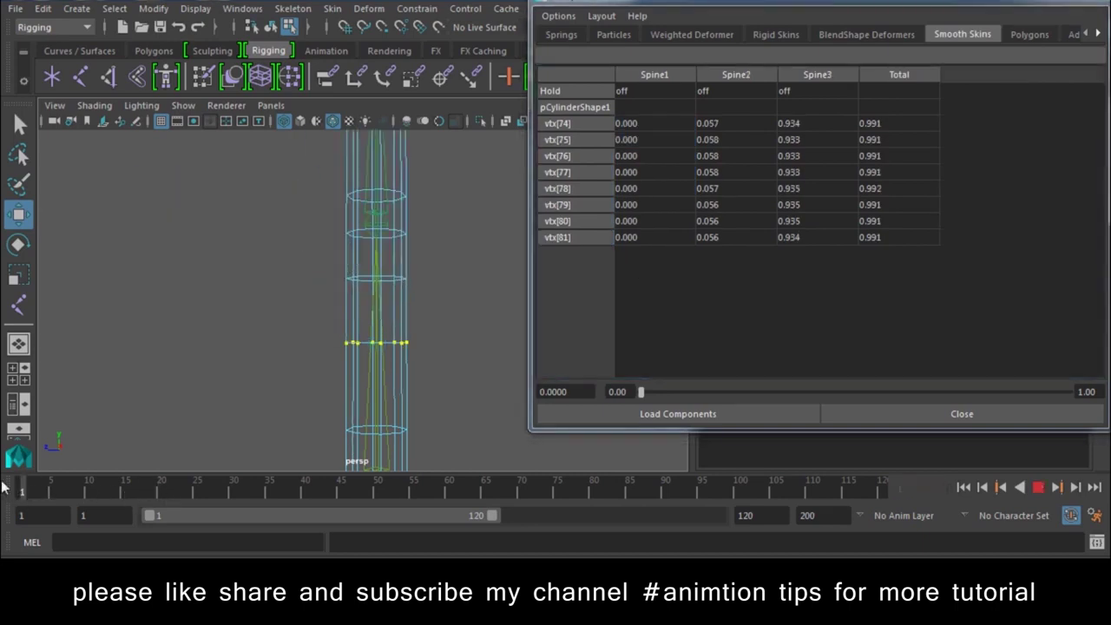
pyautogui.hotkey('alt', 'v')
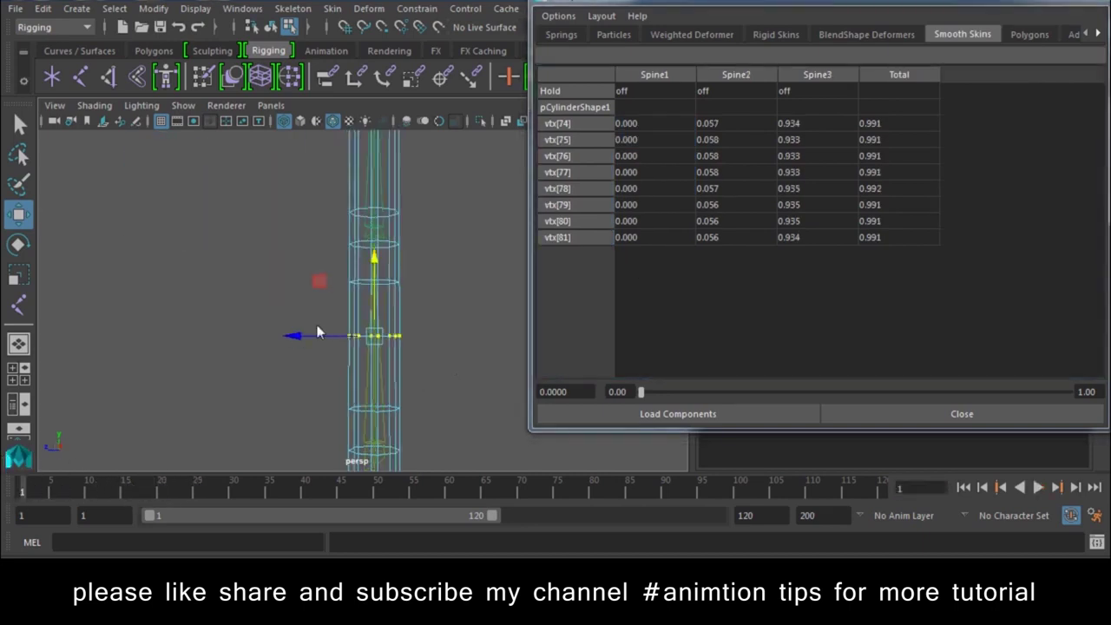
pyautogui.moveTo(444, 254); pyautogui.dragTo(251, 447)
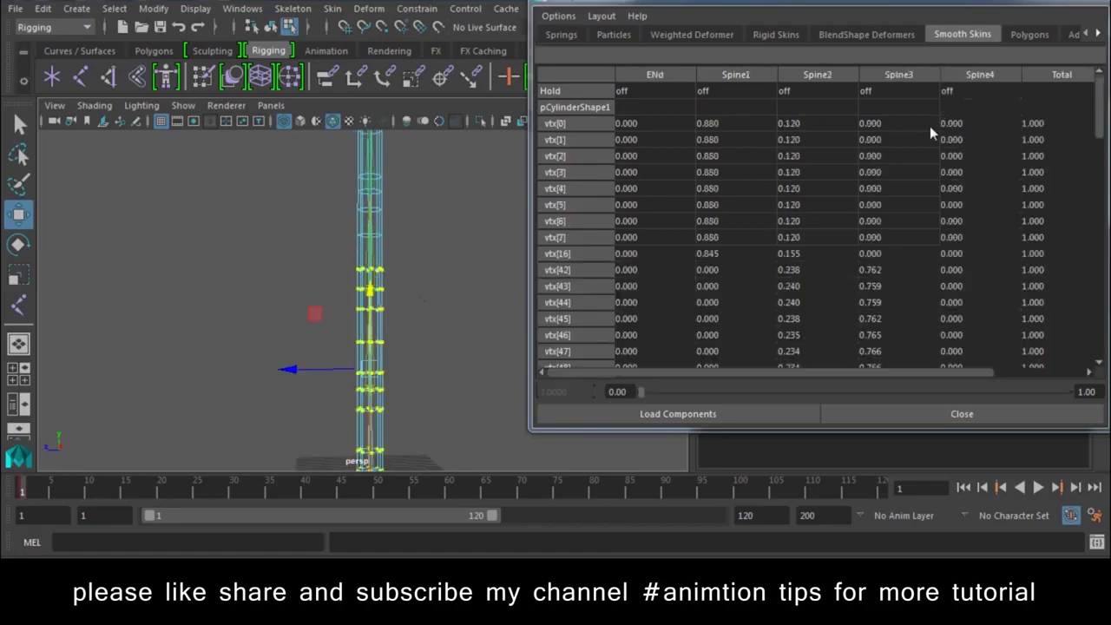
# - Zero every listed Spine4 weight, play back the bend, and select the whole cylinder object
pyautogui.moveTo(951, 123); pyautogui.dragTo(996, 525)
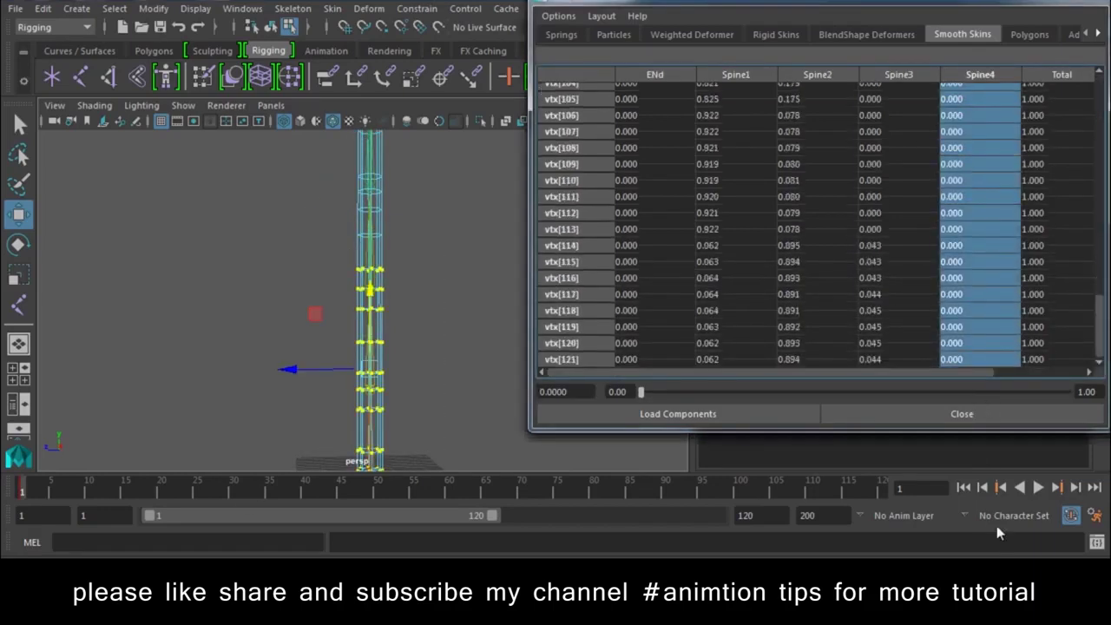
pyautogui.write('0')
pyautogui.press('Return')
pyautogui.keyDown('alt'); pyautogui.moveTo(377, 214); pyautogui.dragTo(382, 315, button='middle'); pyautogui.keyUp('alt')
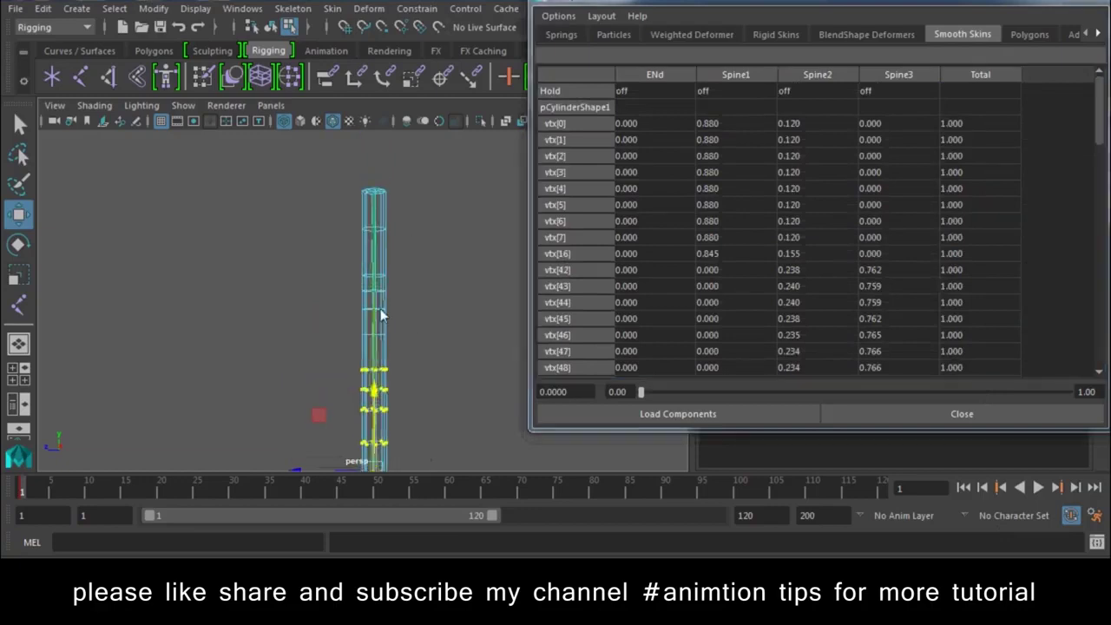
pyautogui.keyDown('alt'); pyautogui.moveTo(382, 315); pyautogui.dragTo(426, 375, button='right'); pyautogui.keyUp('alt')
pyautogui.hotkey('alt', 'v')
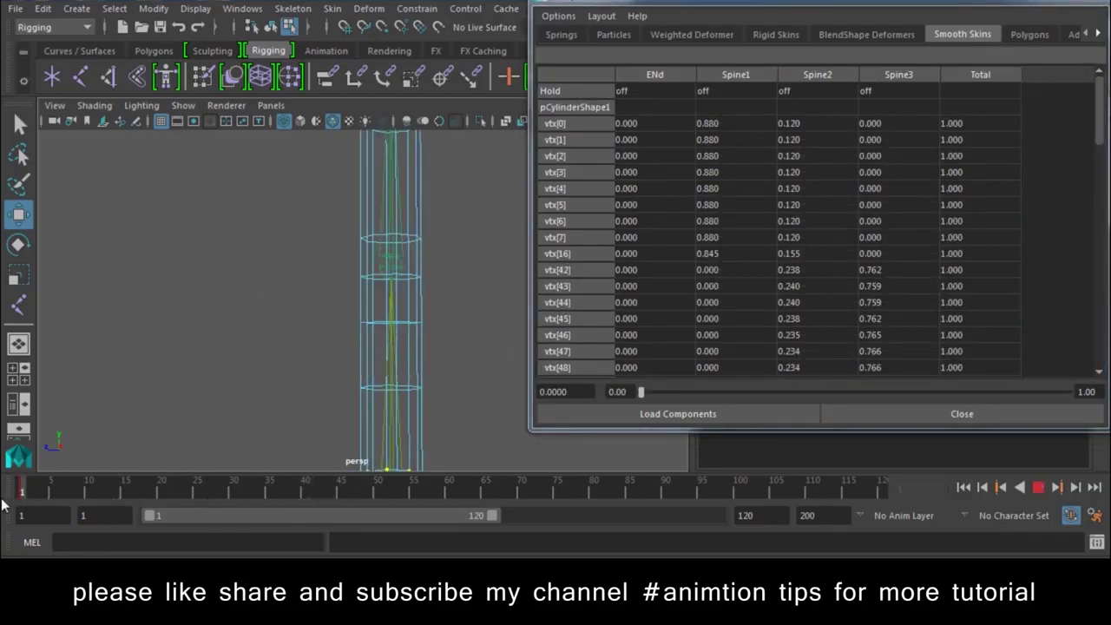
pyautogui.hotkey('alt', 'v')
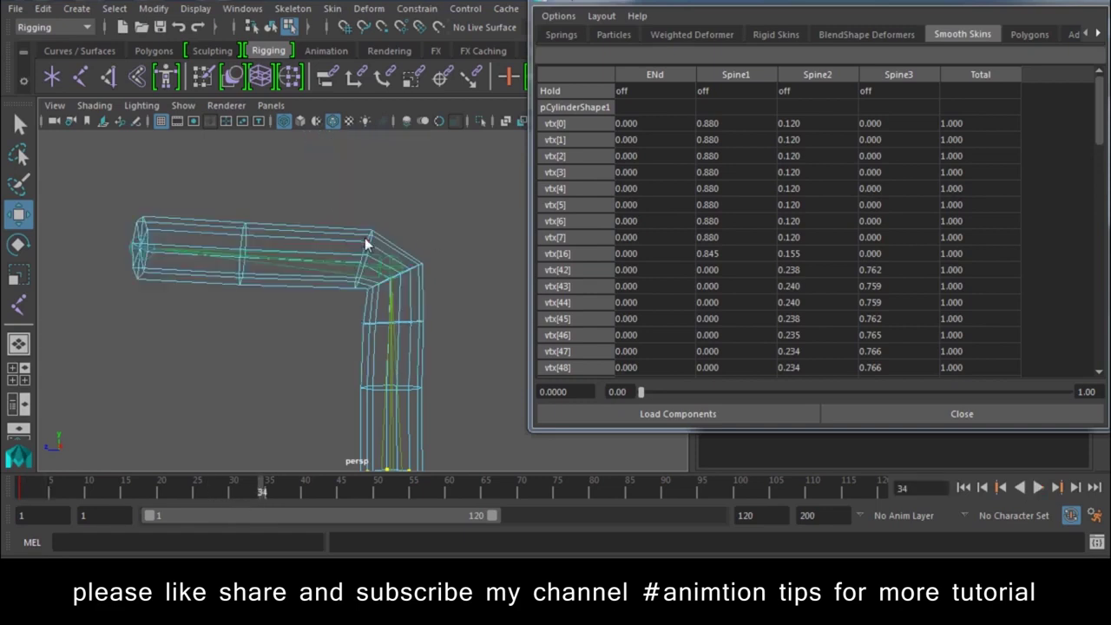
pyautogui.moveTo(365, 245); pyautogui.dragTo(426, 154, button='right')
pyautogui.click(346, 236)
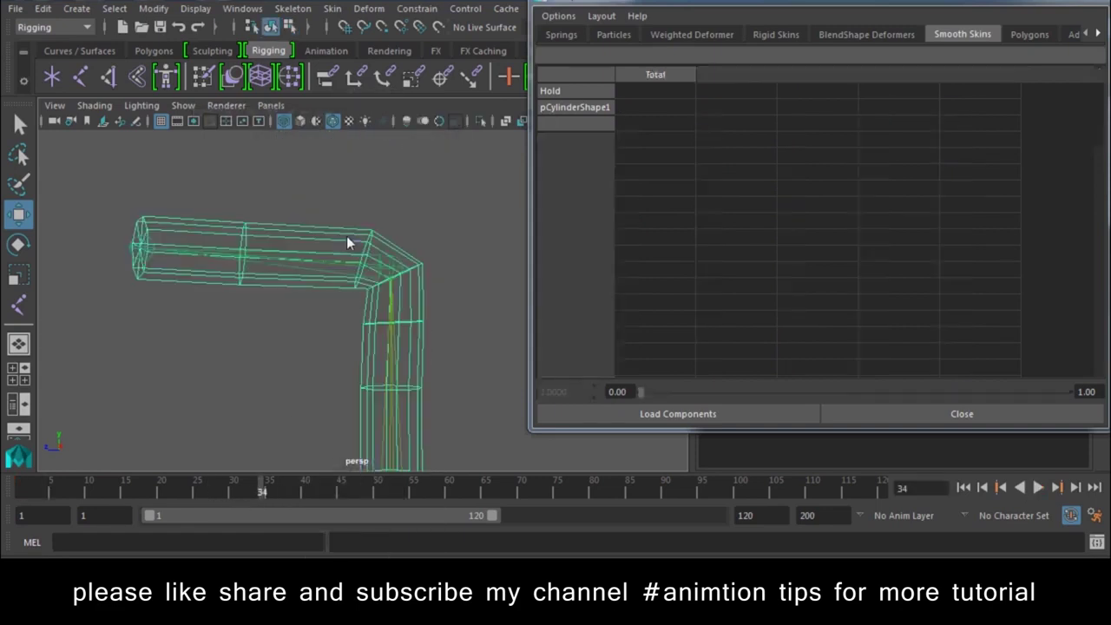
# - Preview the bend with smooth shading during playback, then return to wireframe
pyautogui.press('6')
pyautogui.press('3')
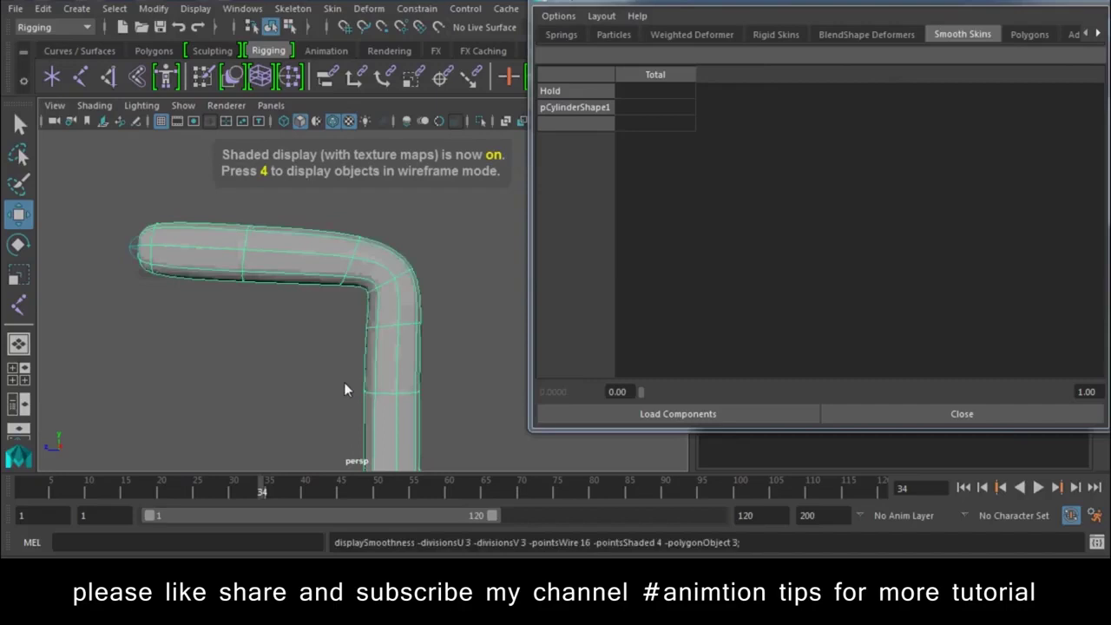
pyautogui.click(258, 395)
pyautogui.hotkey('alt', 'v')
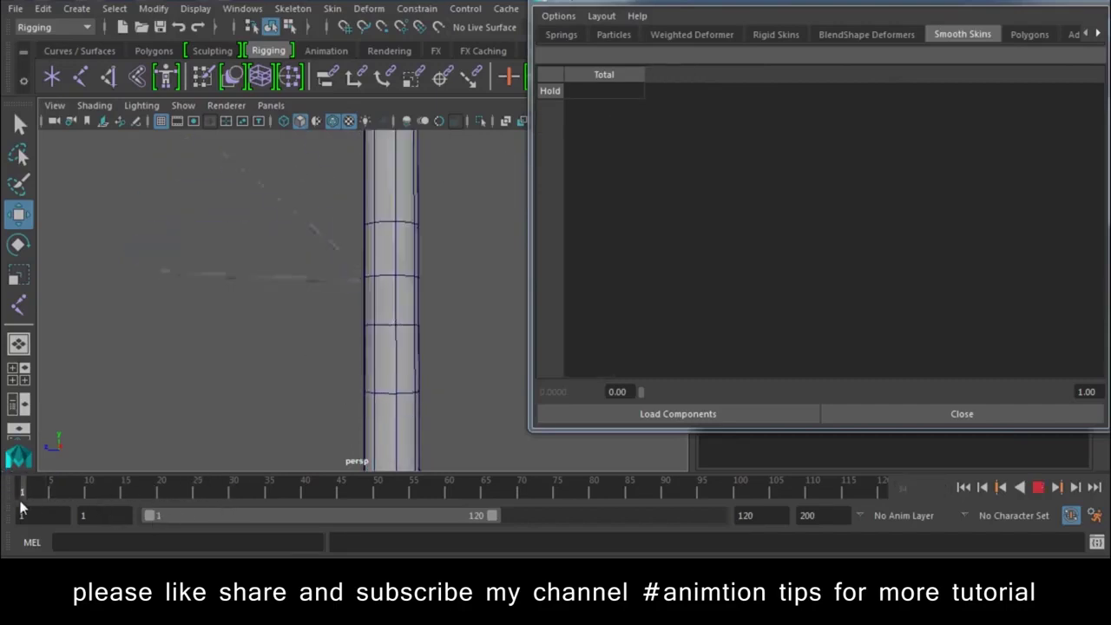
pyautogui.hotkey('alt', 'v')
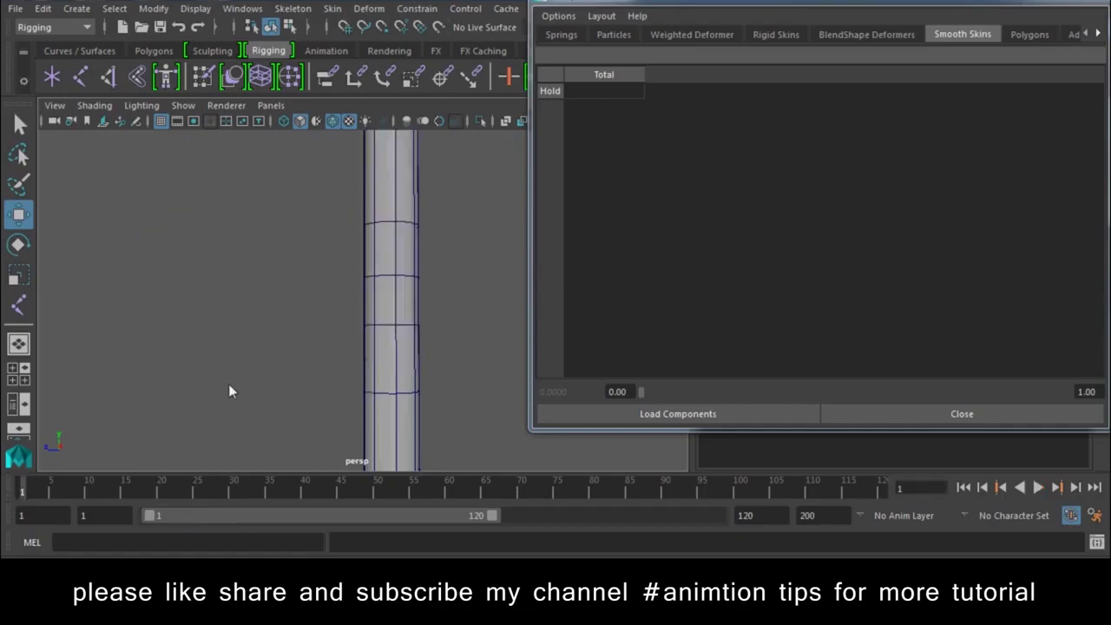
pyautogui.press('4')
# - Delete the top spine joint's old keys on frames 1–13
pyautogui.click(390, 267)
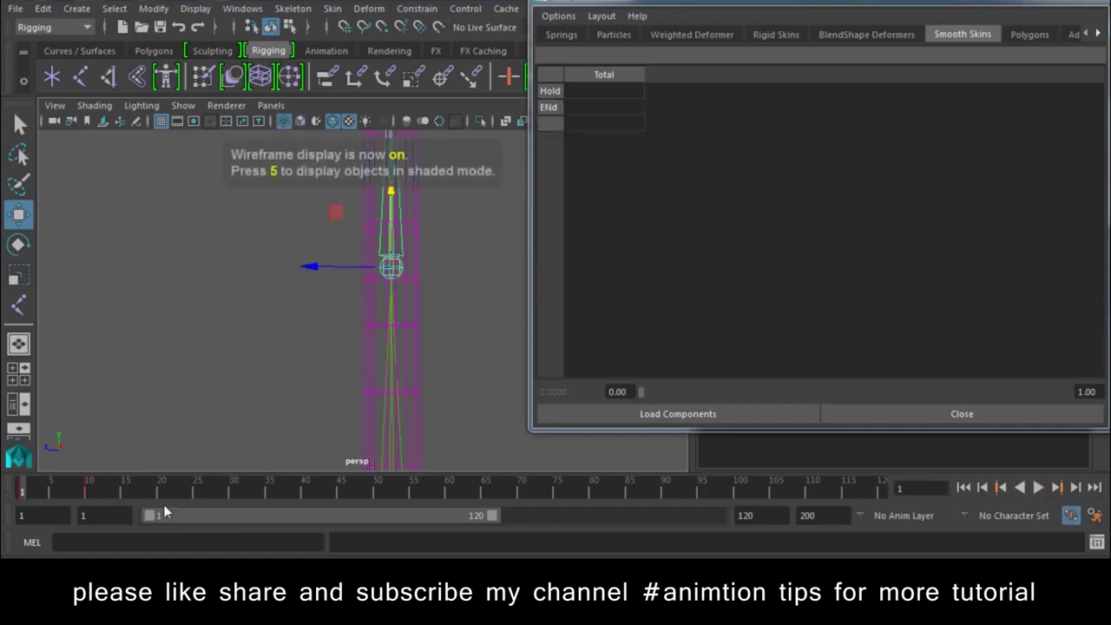
pyautogui.keyDown('shift'); pyautogui.moveTo(105, 489); pyautogui.dragTo(26, 491); pyautogui.keyUp('shift')
pyautogui.rightClick(73, 490)
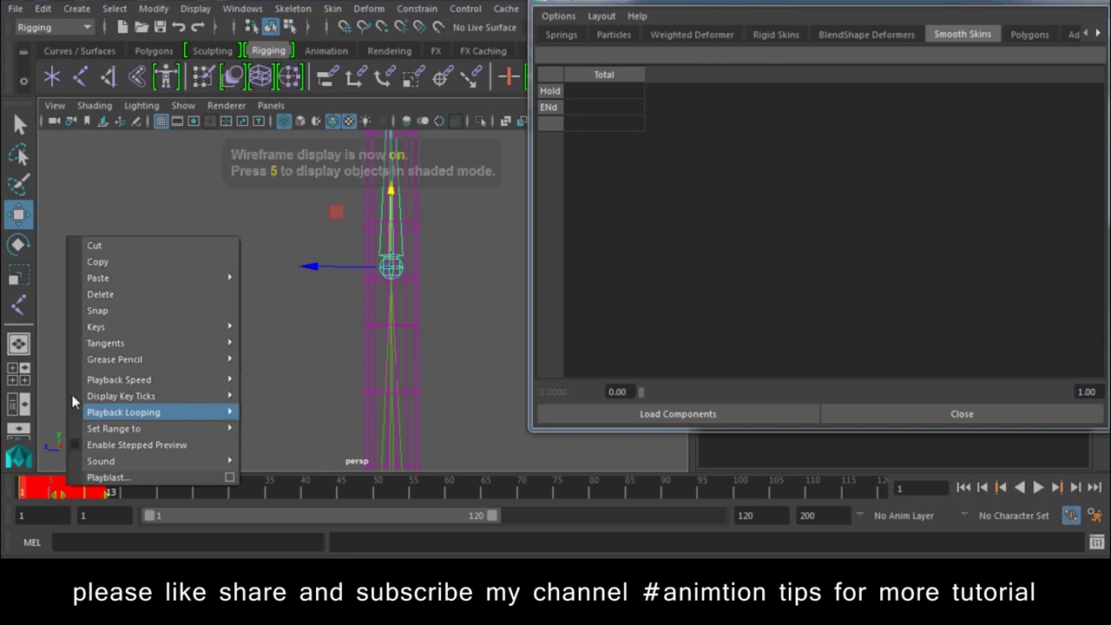
pyautogui.click(100, 294)
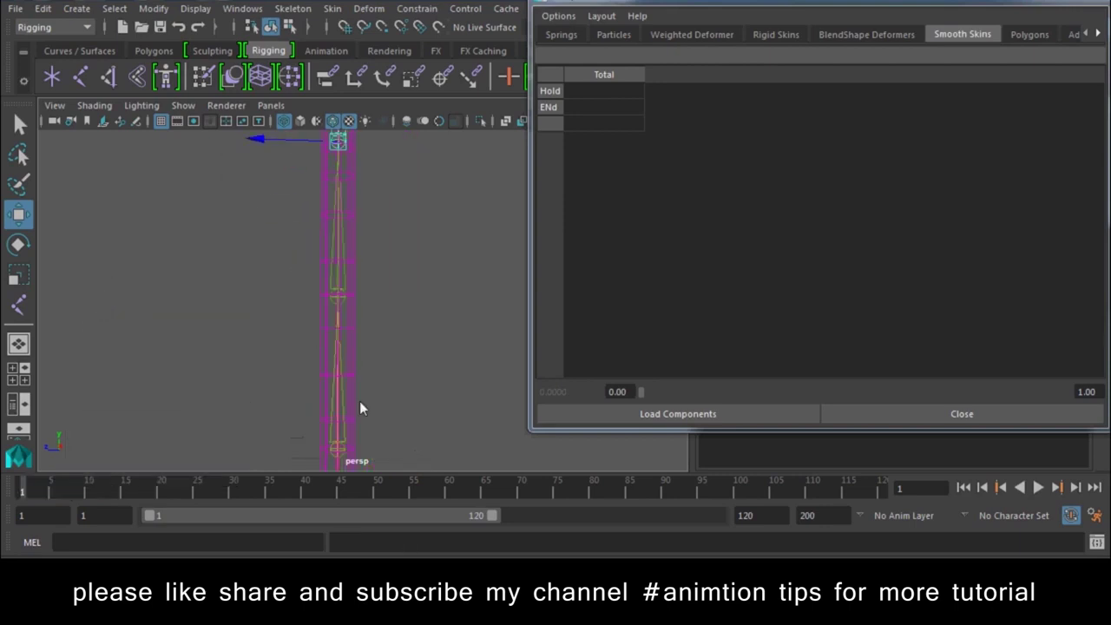
# - Key the middle spine joint at frame 1 and rotate it horizontal at frame 10
pyautogui.click(345, 289)
pyautogui.press('s')
pyautogui.click(90, 492)
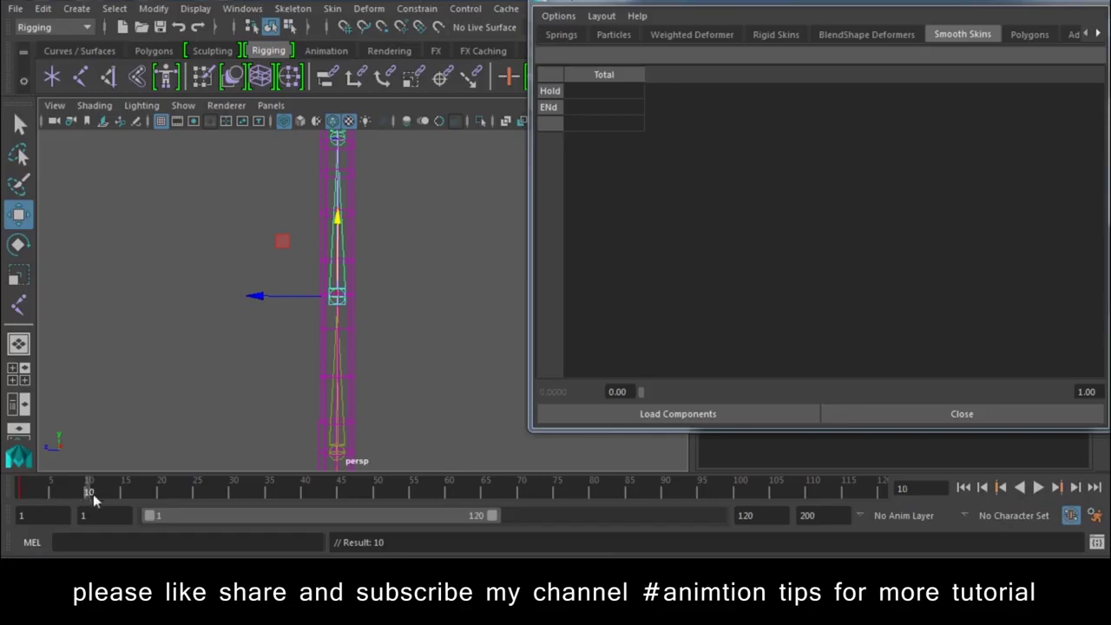
pyautogui.press('e')
pyautogui.moveTo(281, 351)
pyautogui.mouseDown()
pyautogui.moveTo(443, 405)
pyautogui.moveTo(437, 412)
pyautogui.mouseUp()
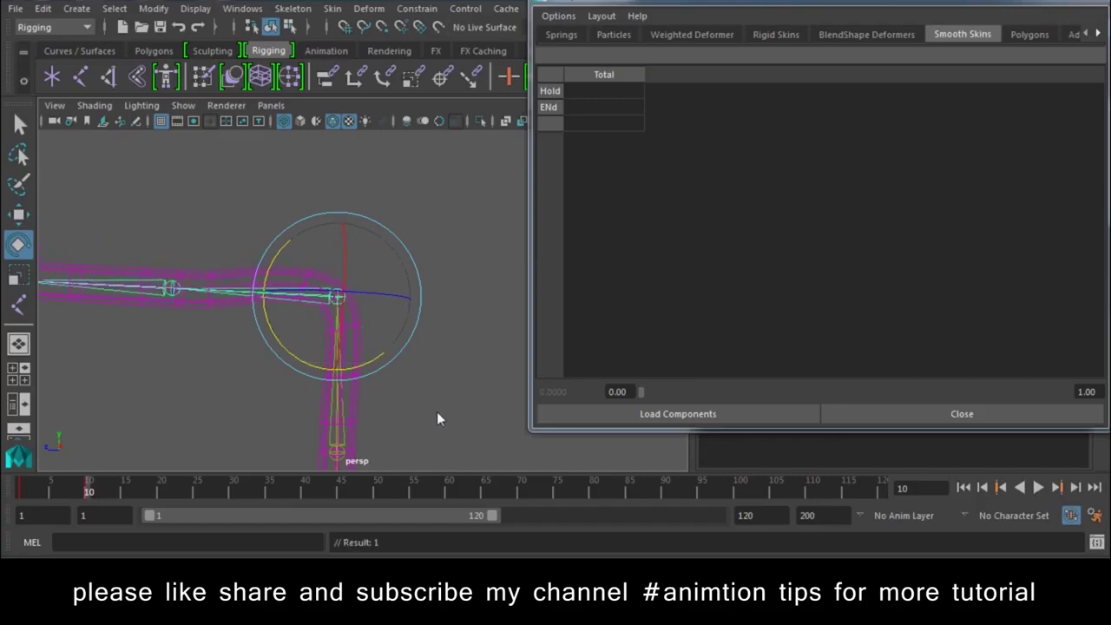
pyautogui.press('w')
# - Select the cylinder mesh at frame 1, play the bend, and enter vertex editing
pyautogui.keyDown('alt'); pyautogui.moveTo(422, 417); pyautogui.dragTo(307, 404, button='middle'); pyautogui.keyUp('alt')
pyautogui.click(307, 403)
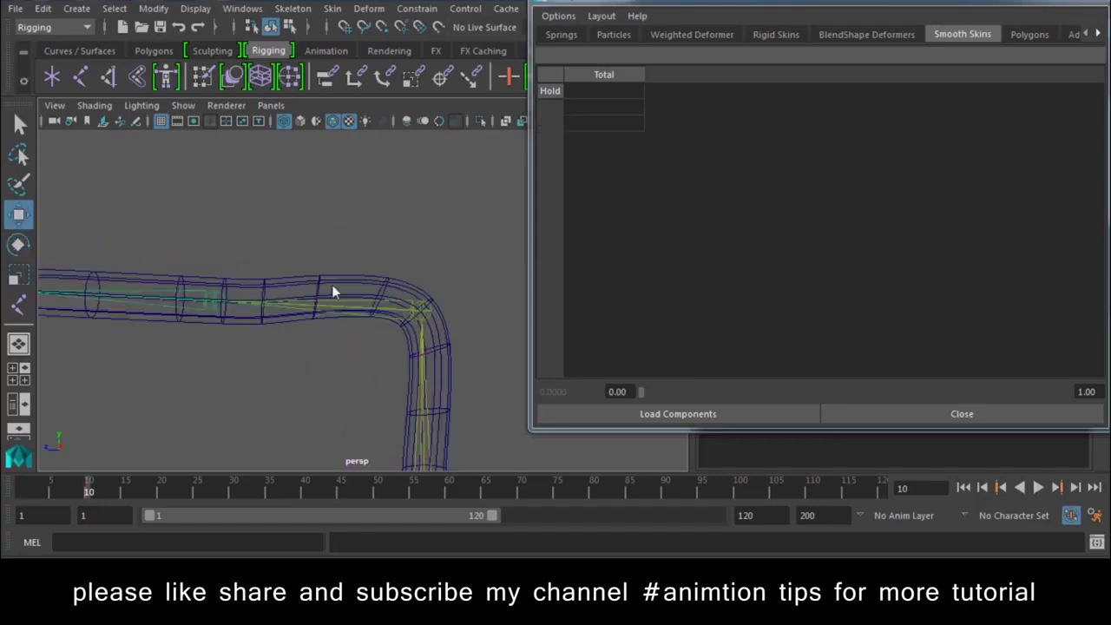
pyautogui.click(332, 285)
pyautogui.click(4, 486)
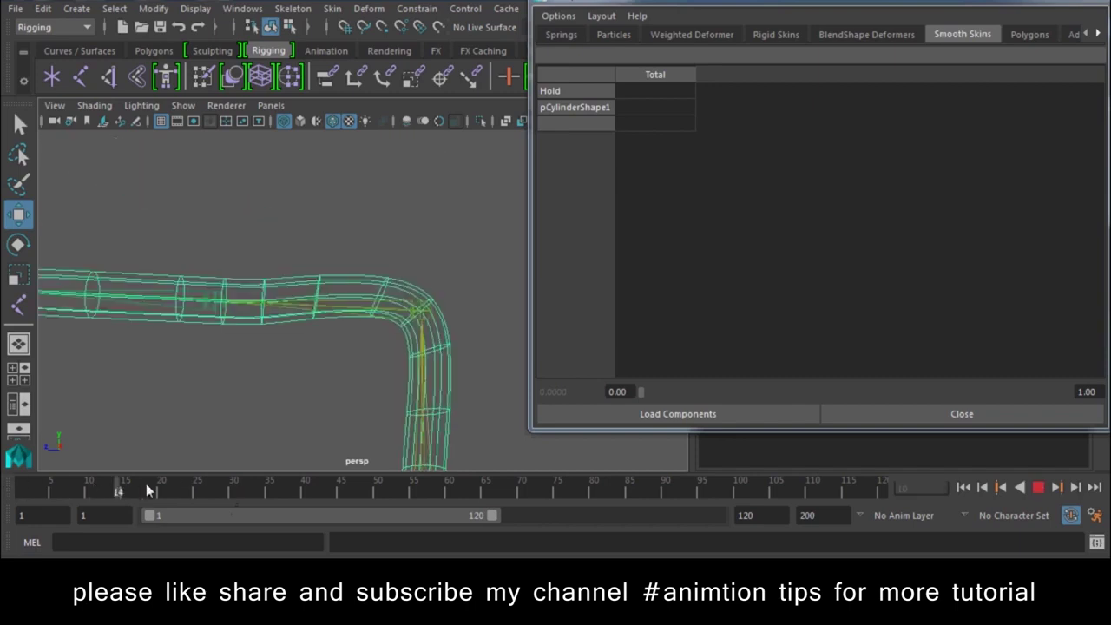
pyautogui.press('Escape')
pyautogui.moveTo(328, 255); pyautogui.dragTo(278, 142, button='right')
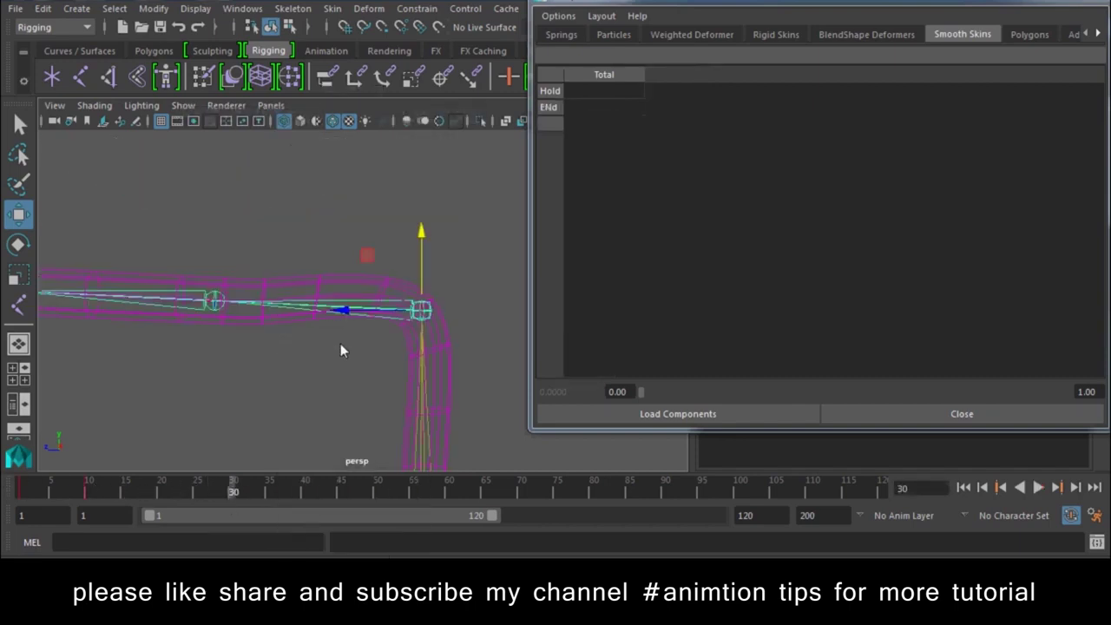
# - Select vertex ring vtx[74]–vtx[81] and hide its all-zero Spine1 weight column
pyautogui.click(290, 26)
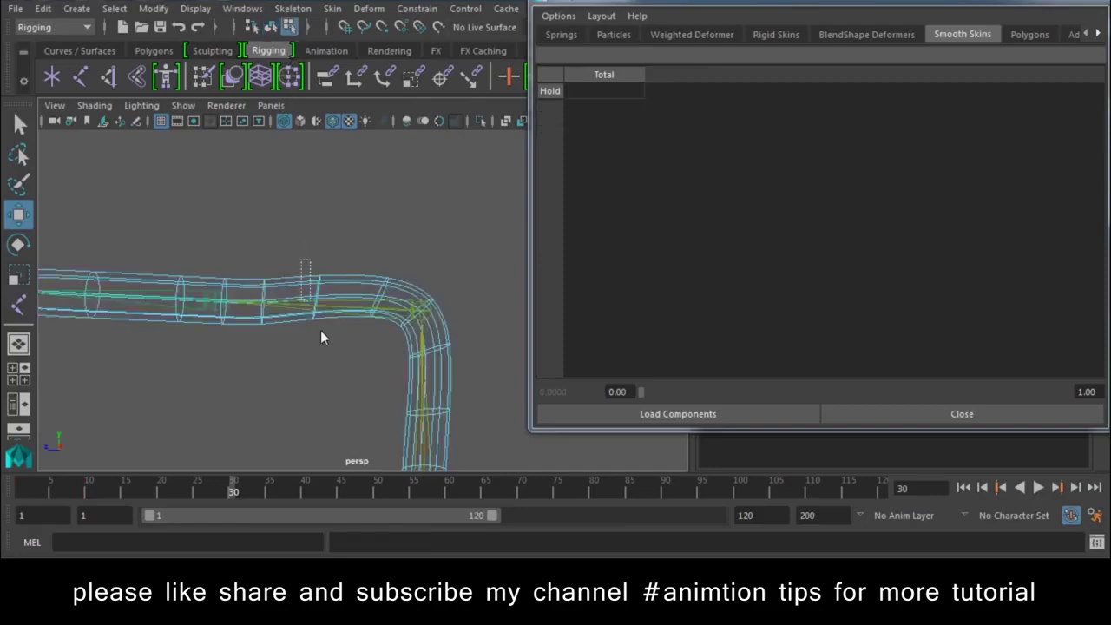
pyautogui.moveTo(320, 337); pyautogui.dragTo(338, 383)
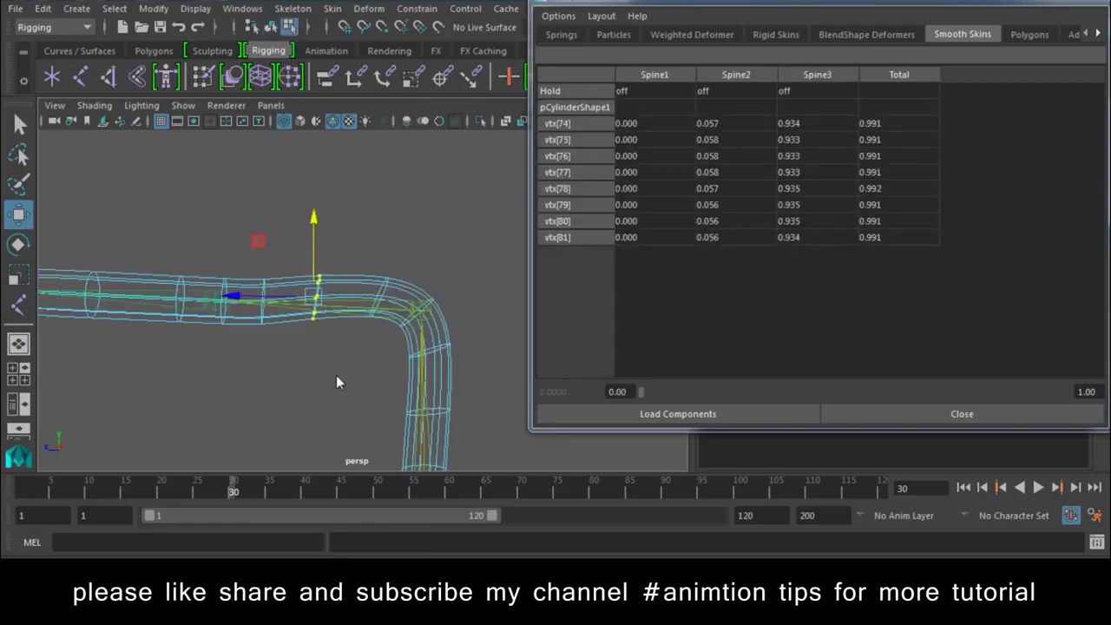
pyautogui.scroll(2, 339, 382)
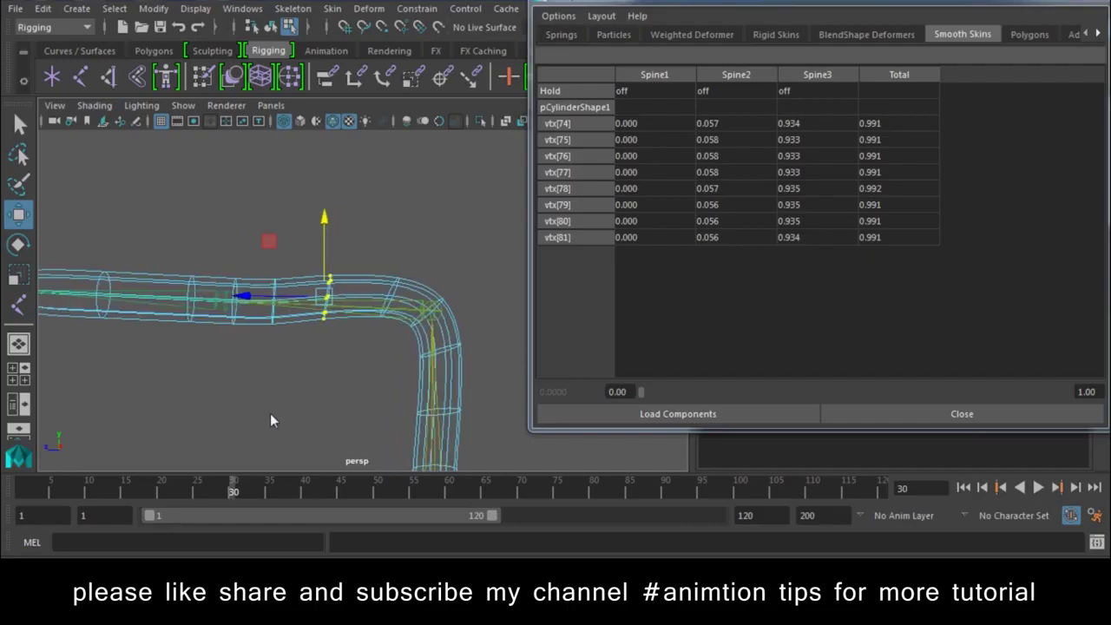
pyautogui.keyDown('alt'); pyautogui.moveTo(270, 415); pyautogui.dragTo(290, 415, button='middle'); pyautogui.keyUp('alt')
pyautogui.scroll(-1, 290, 415)
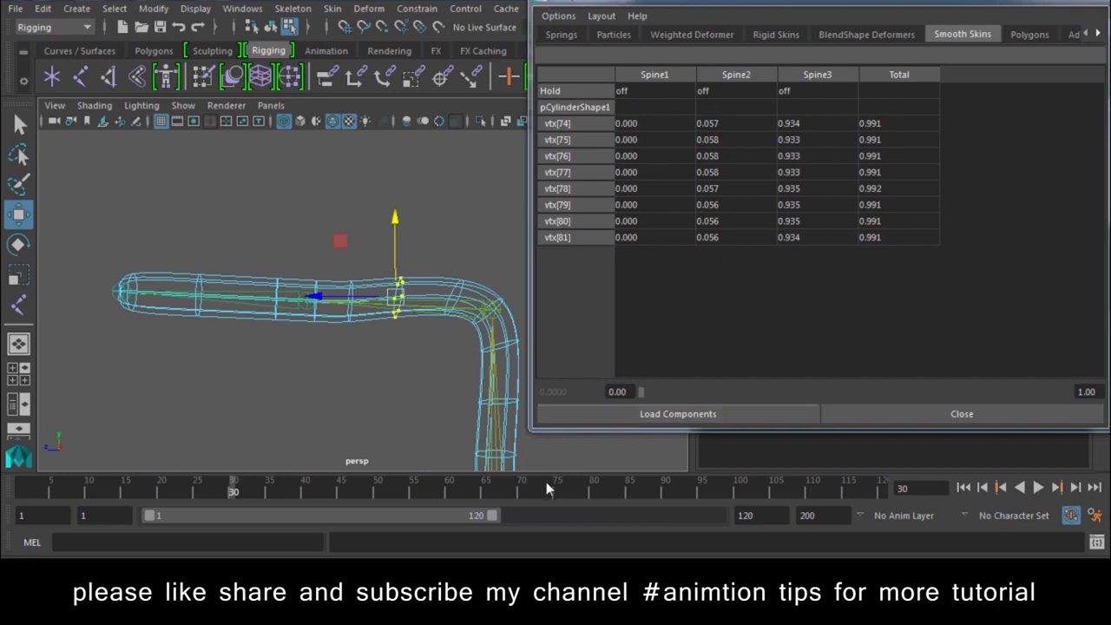
pyautogui.moveTo(647, 123); pyautogui.dragTo(655, 247)
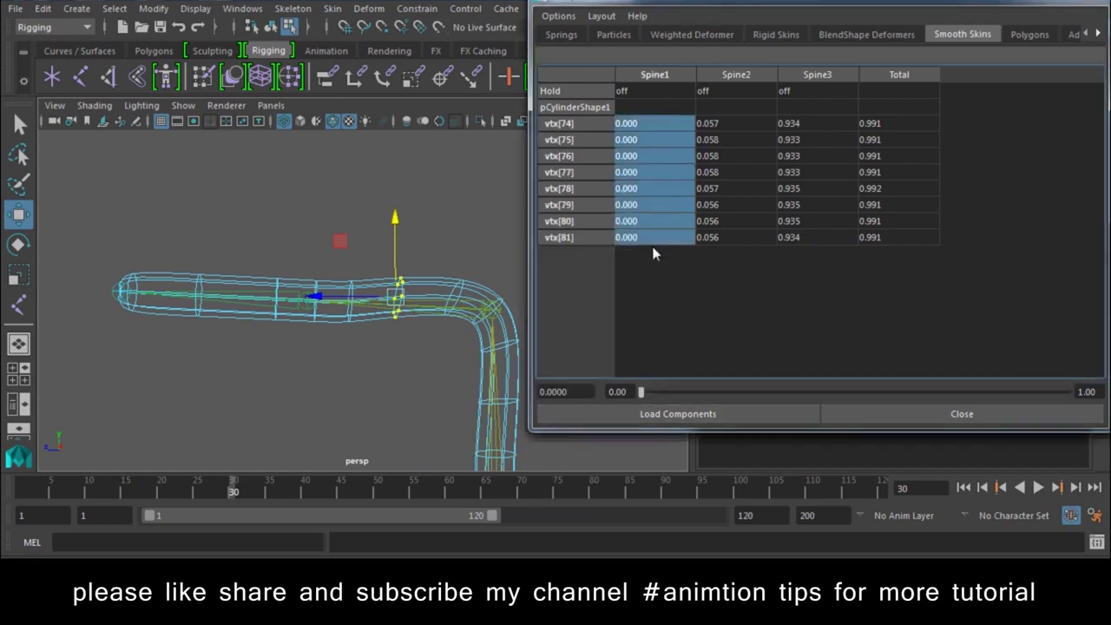
pyautogui.click(657, 253)
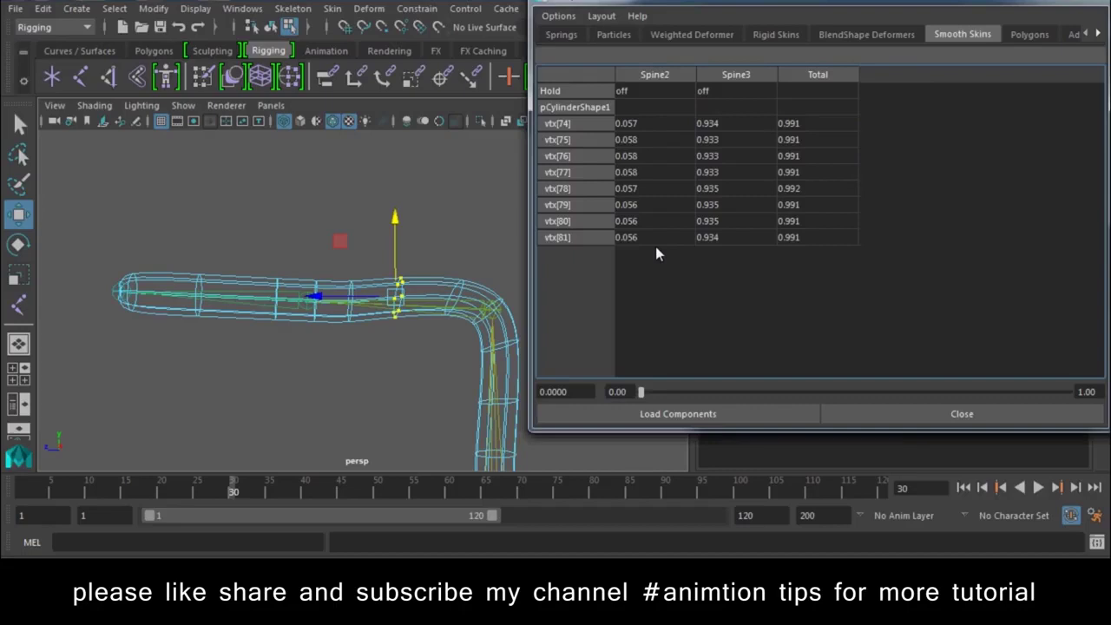
# - Give the ring Spine3 weight 0.9, then Spine2 0.03, corrected to 0.01
pyautogui.moveTo(717, 124); pyautogui.dragTo(712, 236)
pyautogui.write('0.9')
pyautogui.press('Return')
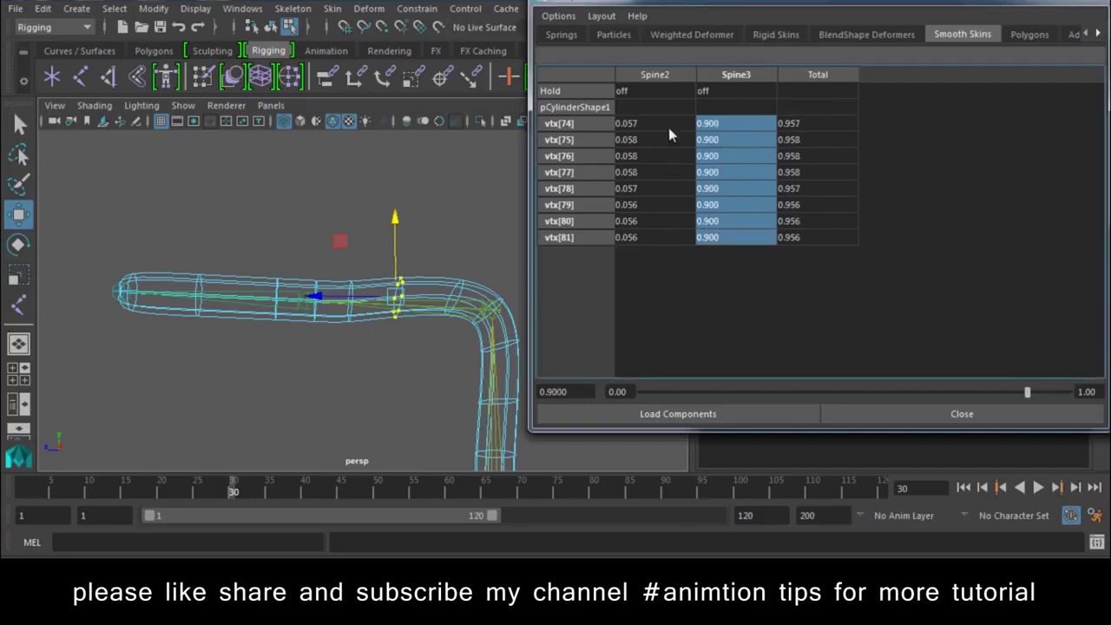
pyautogui.moveTo(668, 126); pyautogui.dragTo(650, 244)
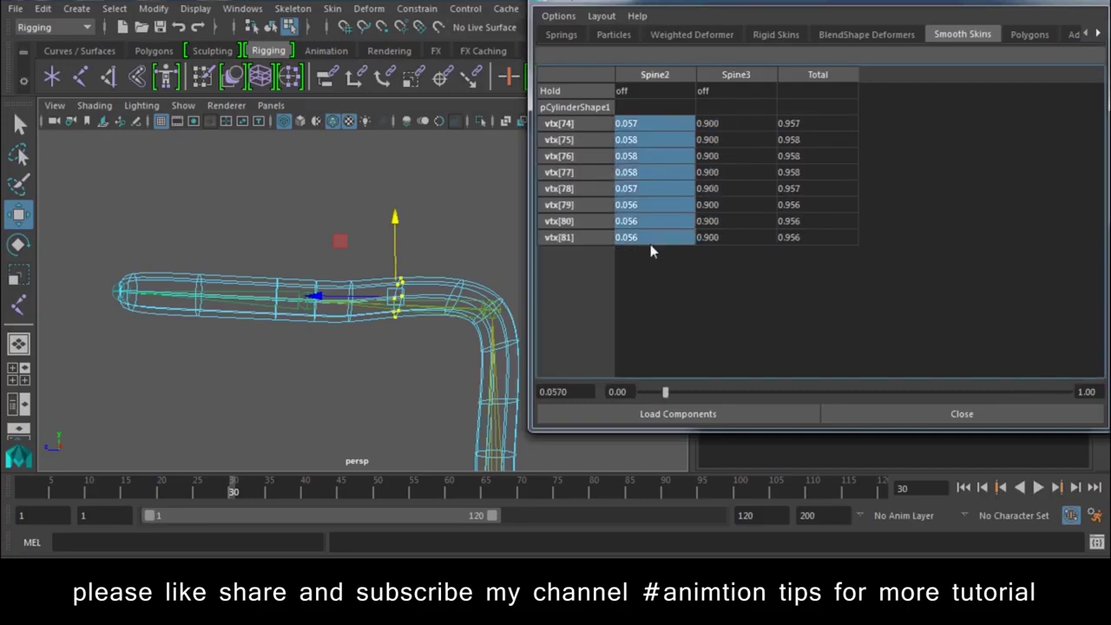
pyautogui.click(650, 242)
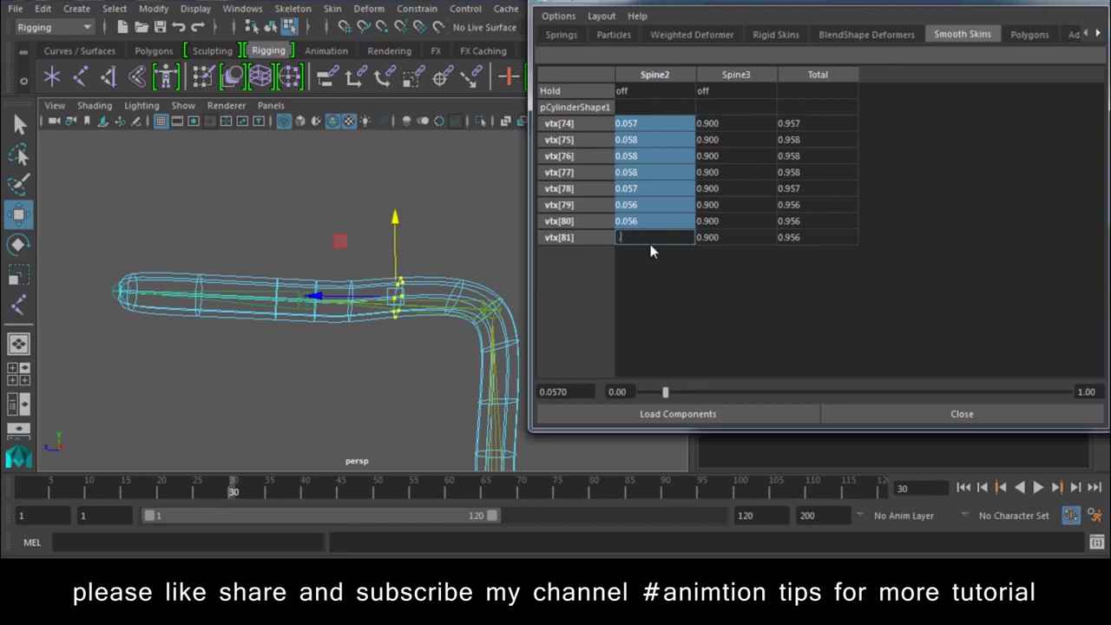
pyautogui.write('.03')
pyautogui.press('Return')
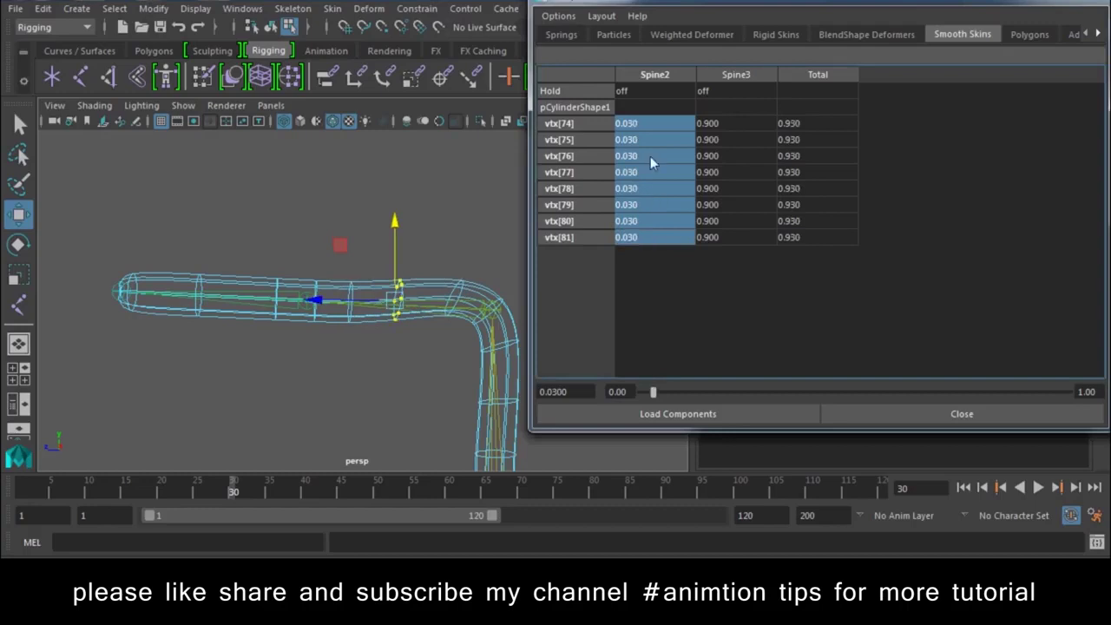
pyautogui.click(645, 242)
pyautogui.write('.01')
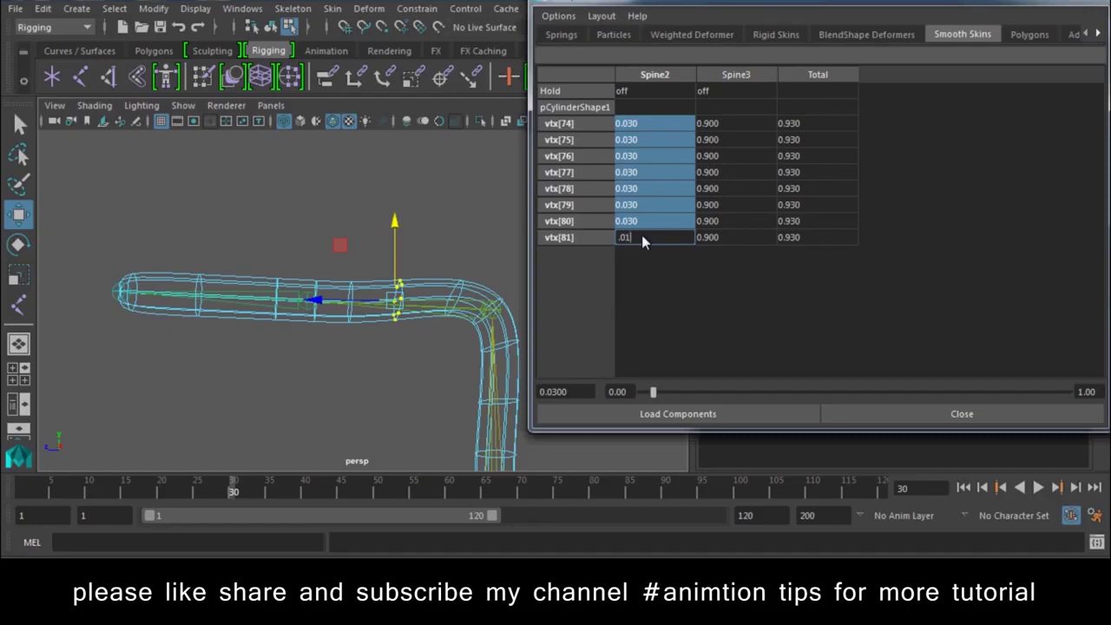
pyautogui.press('Return')
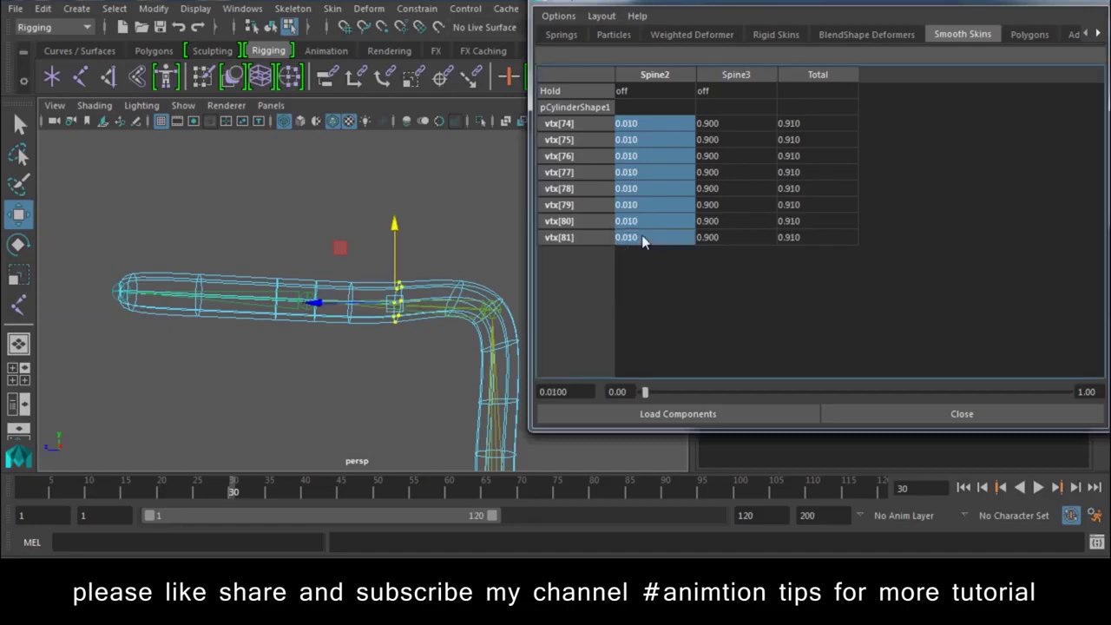
pyautogui.keyDown('alt'); pyautogui.moveTo(355, 333); pyautogui.dragTo(355, 376, button='right'); pyautogui.keyUp('alt')
pyautogui.keyDown('alt'); pyautogui.moveTo(355, 376); pyautogui.dragTo(267, 246, button='middle'); pyautogui.keyUp('alt')
# - Clear the End weights of vtx[42]–vtx[49] and set Spine3 0.9 and Spine2 0.1
pyautogui.moveTo(269, 219); pyautogui.dragTo(325, 329)
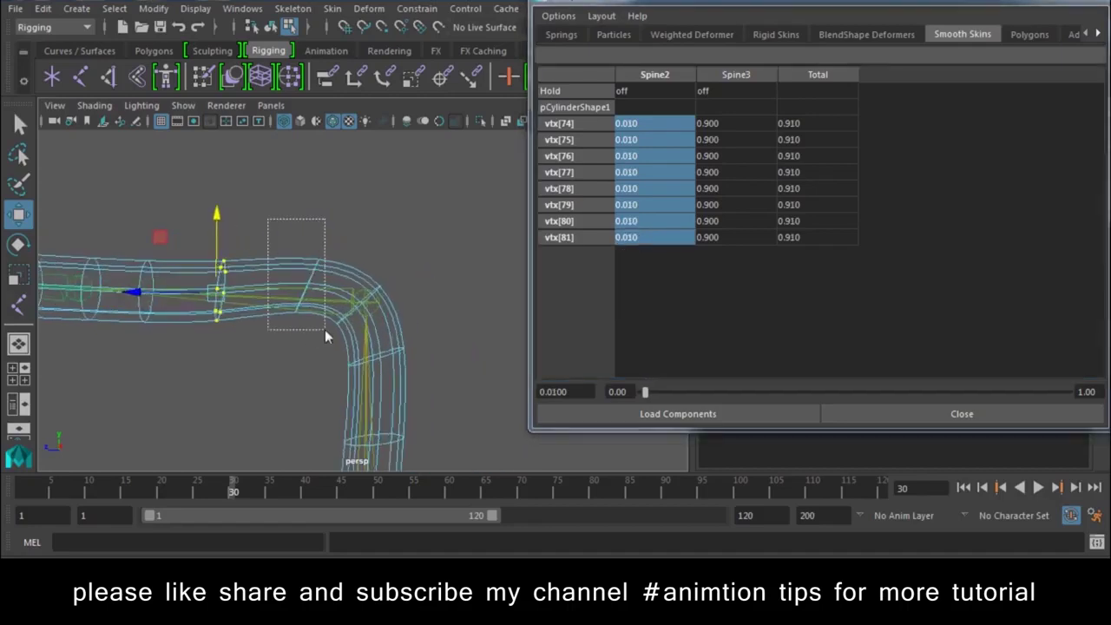
pyautogui.moveTo(666, 123); pyautogui.dragTo(648, 248)
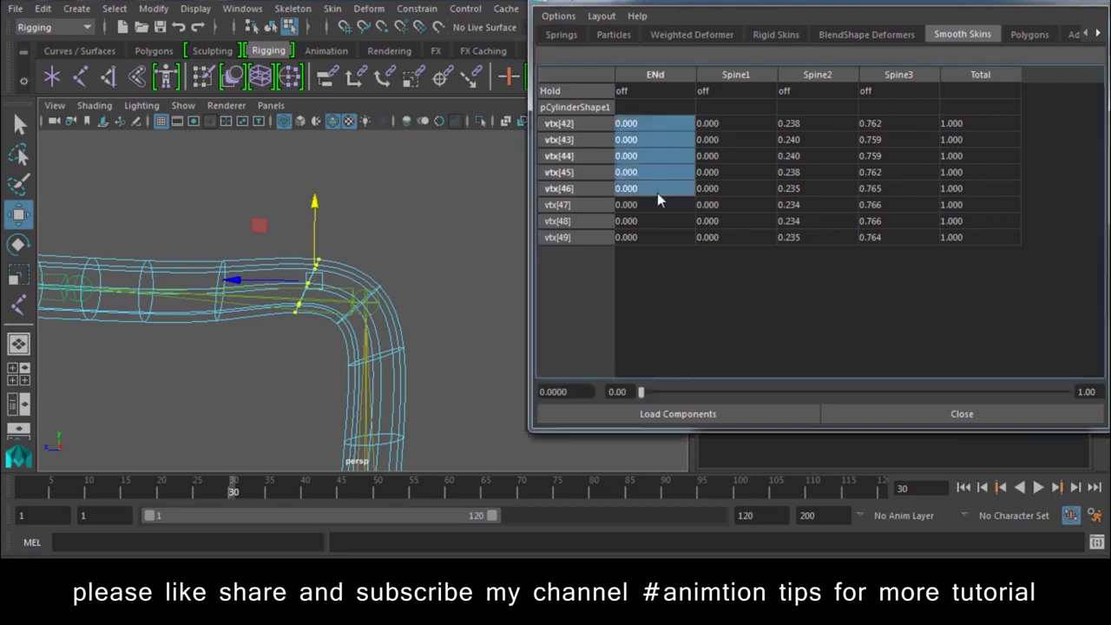
pyautogui.press('Return')
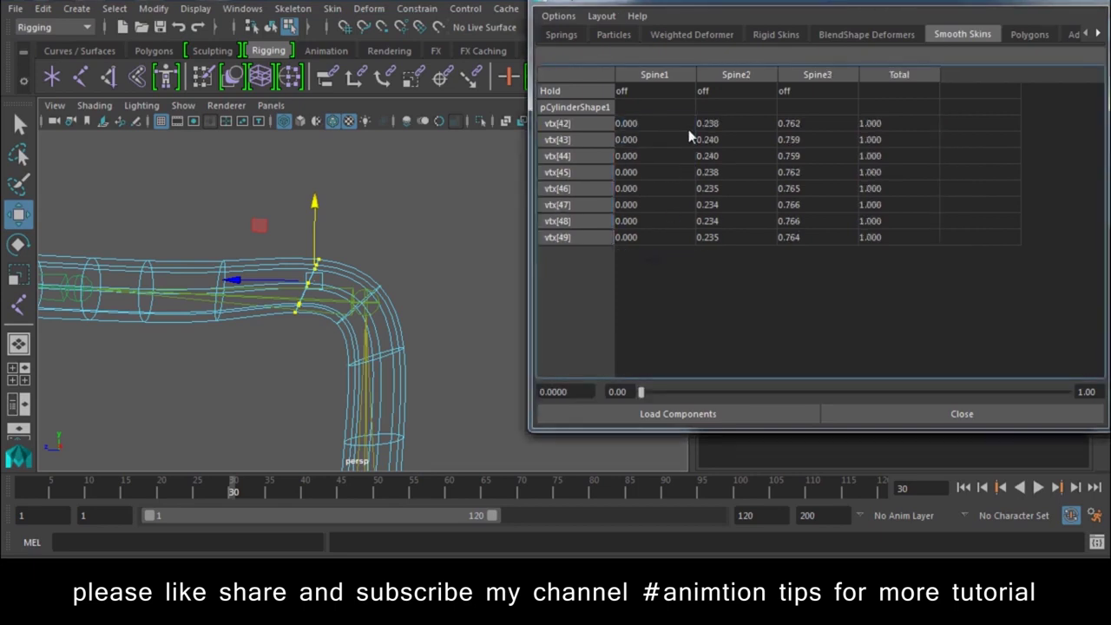
pyautogui.moveTo(701, 124); pyautogui.dragTo(717, 238)
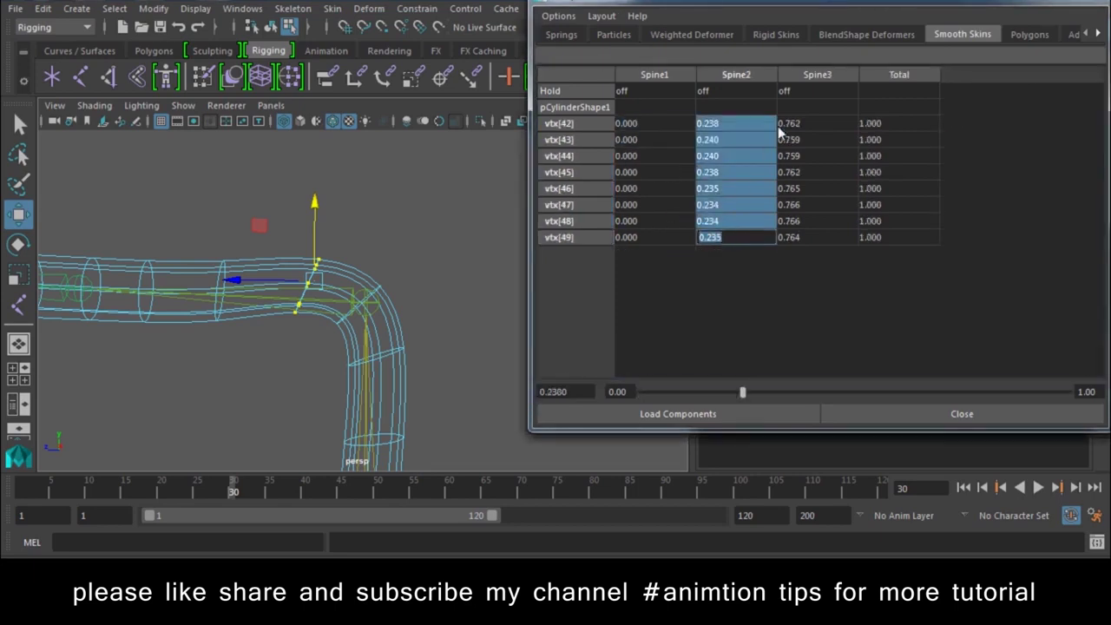
pyautogui.moveTo(797, 123); pyautogui.dragTo(801, 236)
pyautogui.write('0.9')
pyautogui.press('Return')
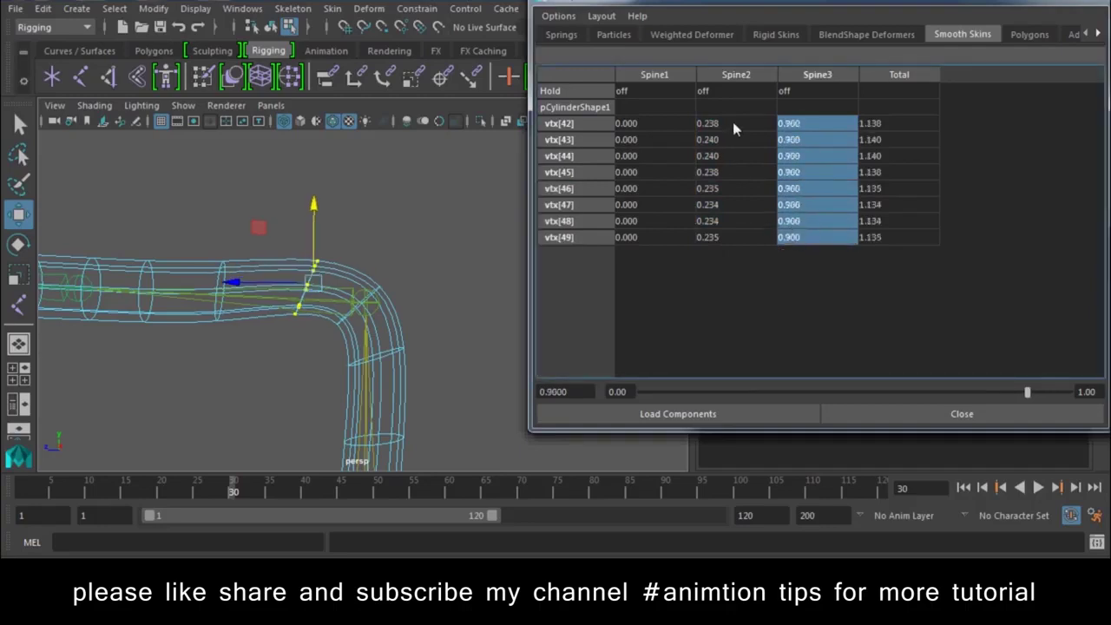
pyautogui.moveTo(733, 123); pyautogui.dragTo(724, 240)
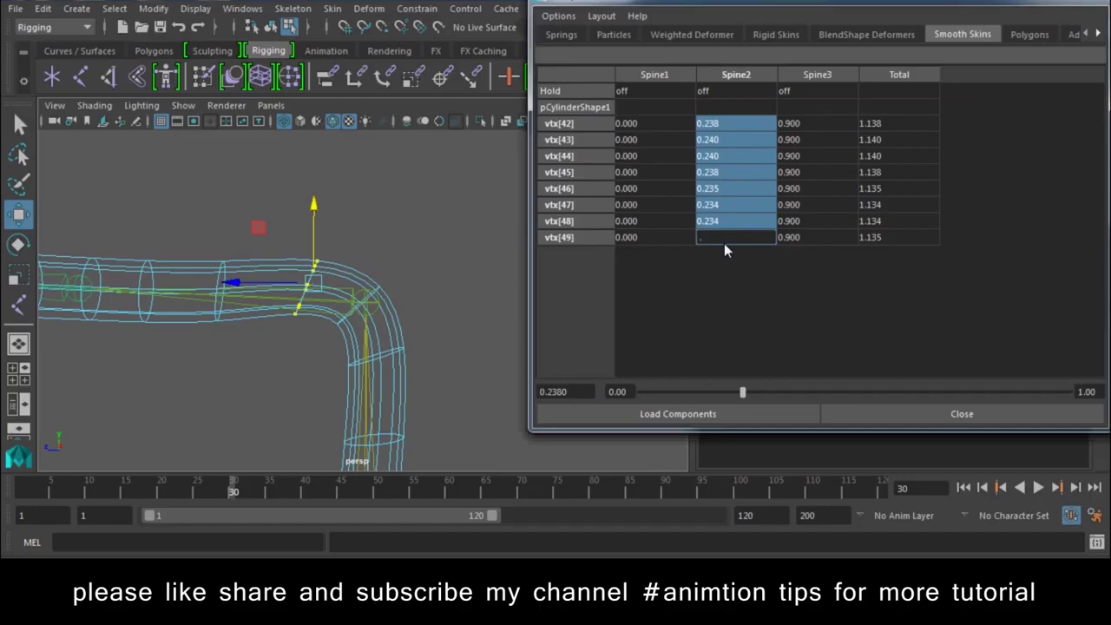
pyautogui.click(725, 236)
pyautogui.write('1')
pyautogui.press('Return')
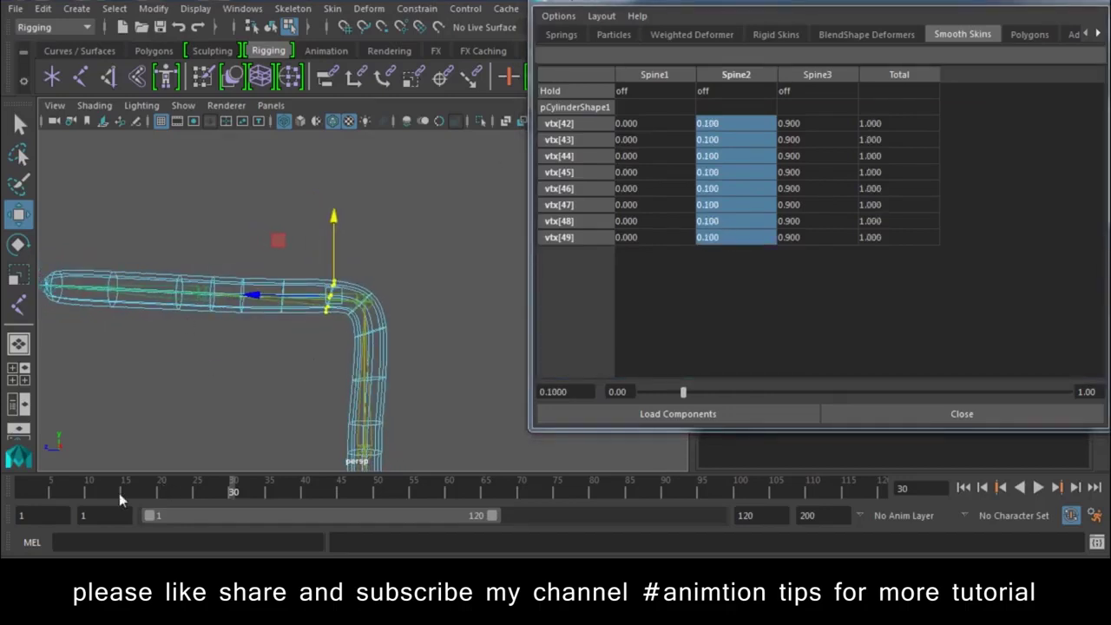
# - Inspect the bend at frame 36, then set Spine3 of vtx[66]–vtx[73] to 0.05
pyautogui.press('1')
pyautogui.moveTo(154, 490); pyautogui.dragTo(251, 514)
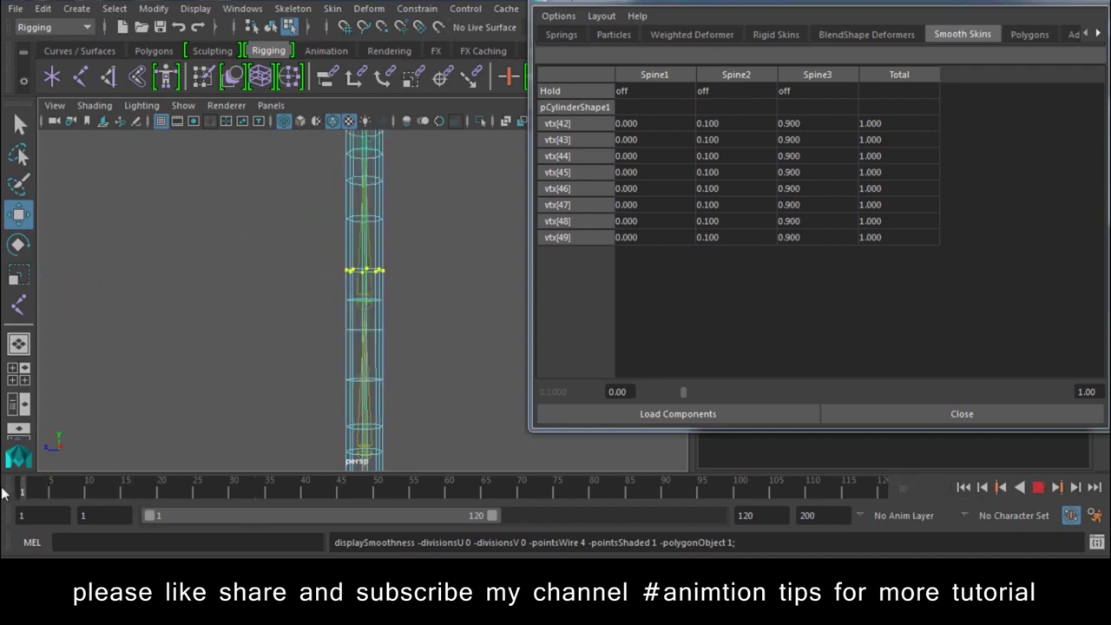
pyautogui.moveTo(250, 515); pyautogui.dragTo(276, 515)
pyautogui.moveTo(338, 343); pyautogui.dragTo(395, 317)
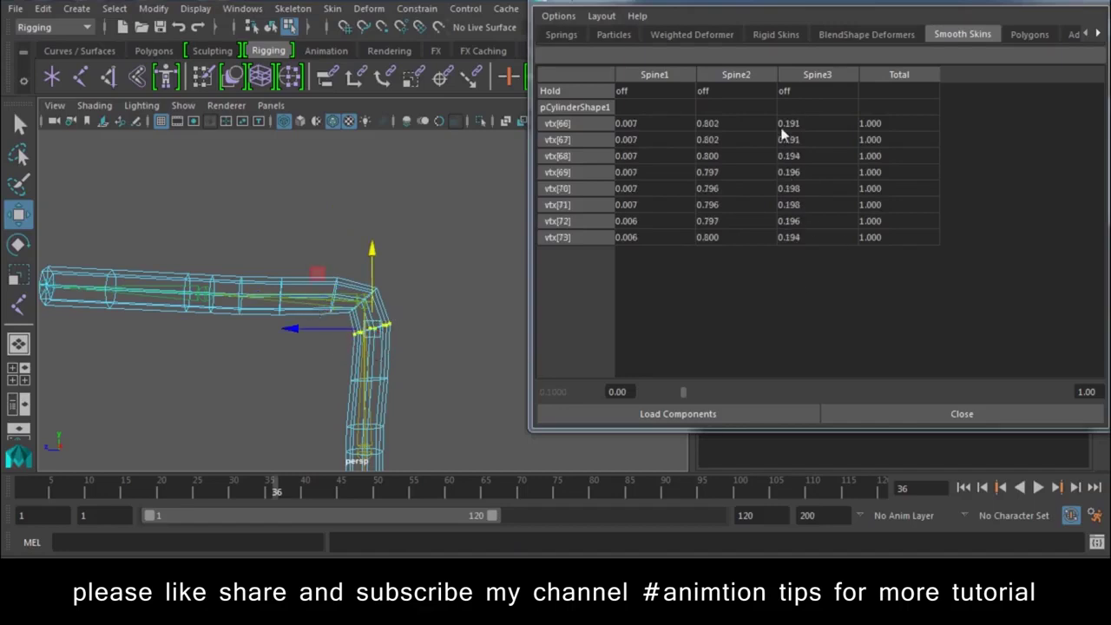
pyautogui.moveTo(783, 126); pyautogui.dragTo(813, 236)
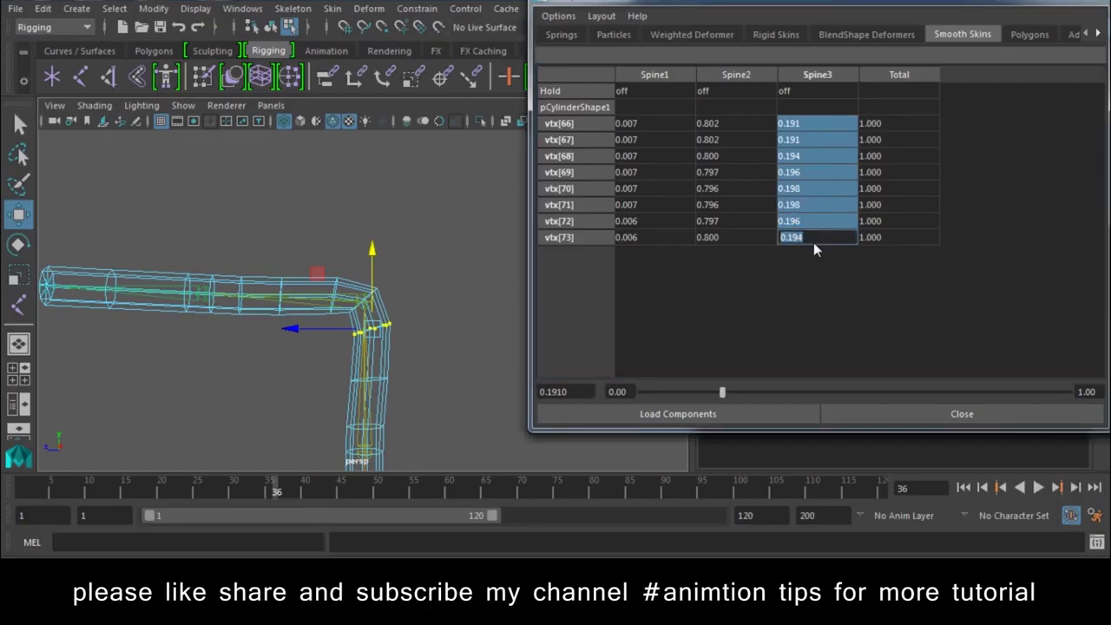
pyautogui.write('.05')
pyautogui.press('Return')
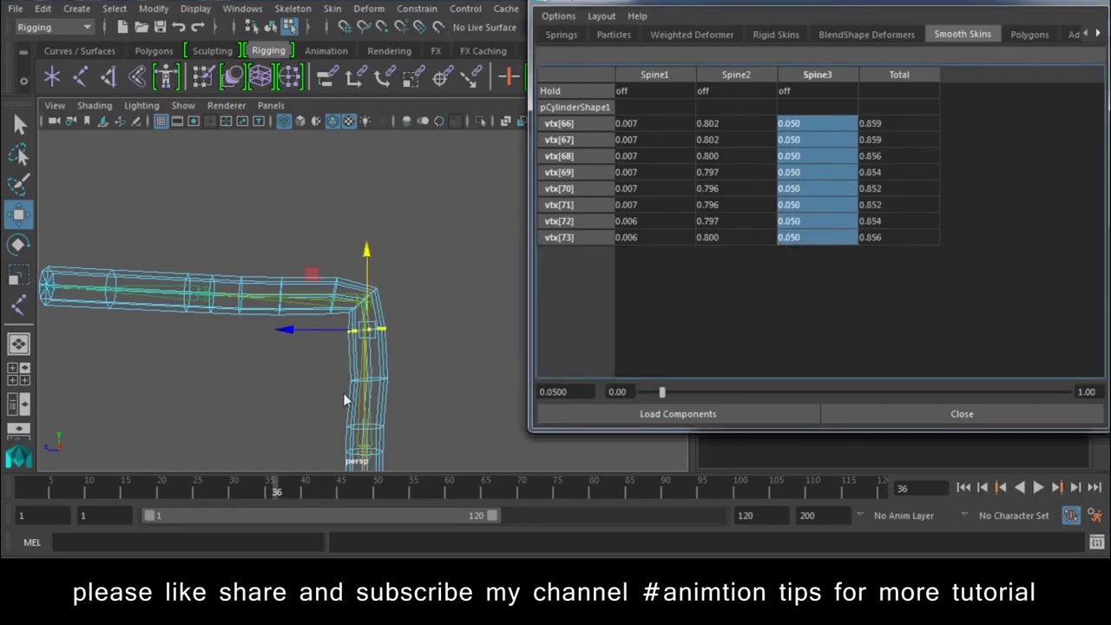
# - Zero the Spine3 weight of ring vtx[114]–vtx[121]
pyautogui.moveTo(401, 368); pyautogui.dragTo(290, 396)
pyautogui.write('0')
pyautogui.press('Return')
# - Play back the bend, then zero the Spine3 weights of the marquee-selected lower vertices
pyautogui.hotkey('alt', 'v')
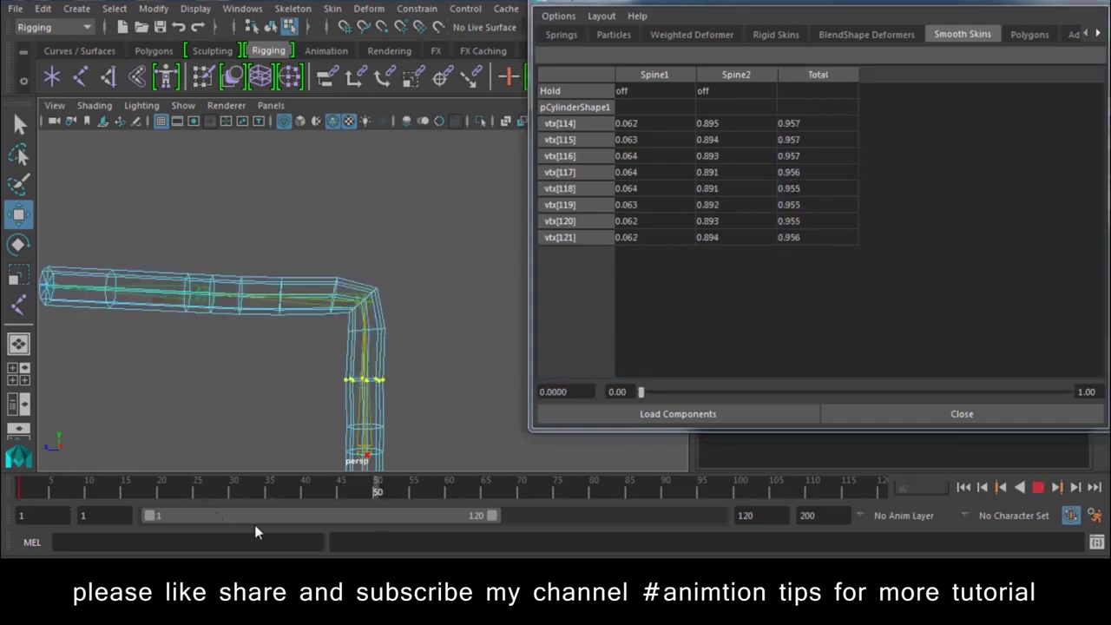
pyautogui.hotkey('alt', 'v')
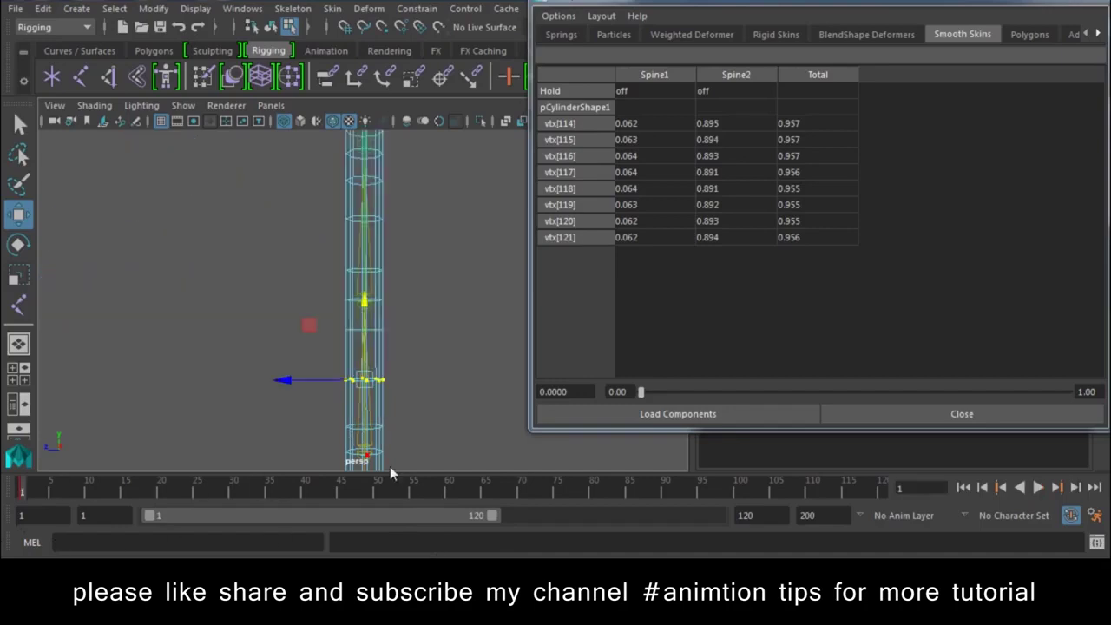
pyautogui.moveTo(408, 302); pyautogui.dragTo(179, 468)
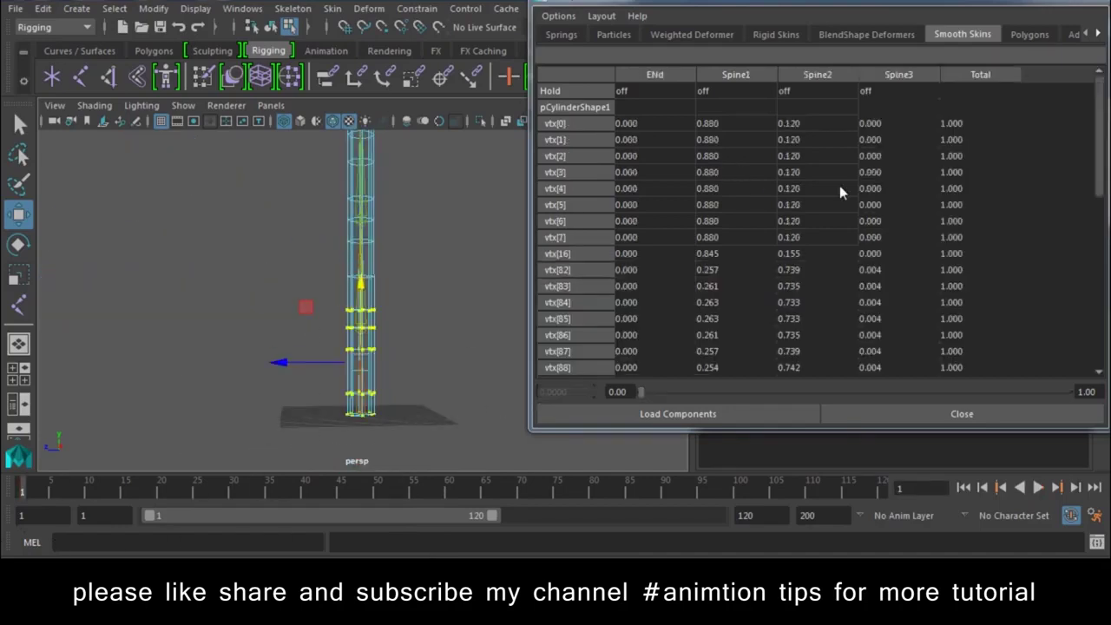
pyautogui.moveTo(901, 147); pyautogui.dragTo(882, 501)
pyautogui.press('Return')
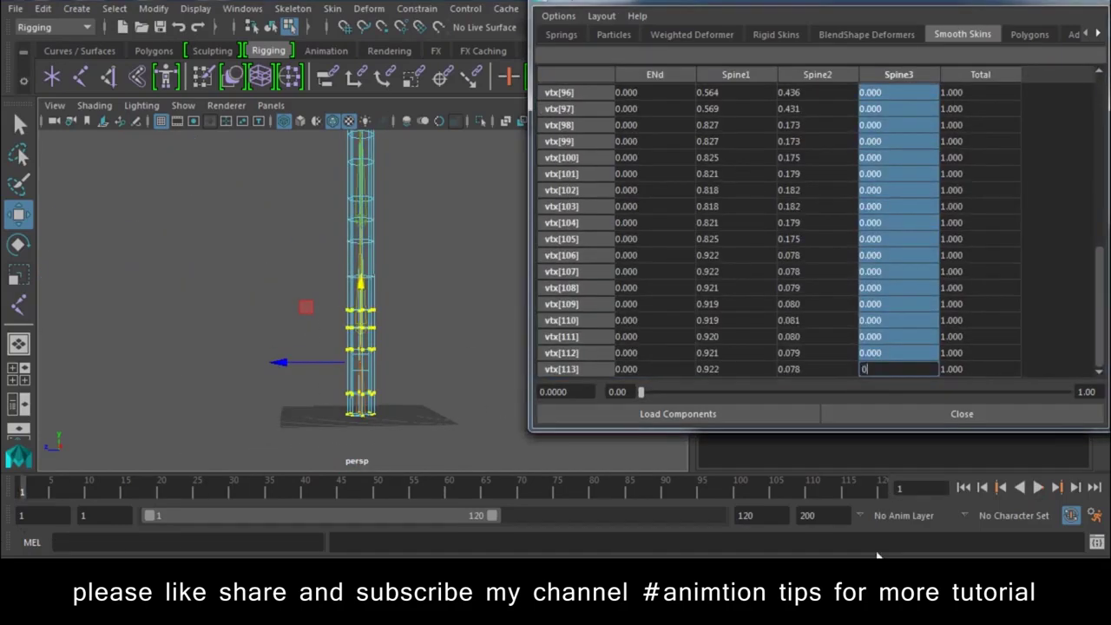
# - Scrub to frame 29, zoom in on the bend, and clear the vertex selection
pyautogui.moveTo(310, 488)
pyautogui.mouseDown()
pyautogui.moveTo(113, 497)
pyautogui.moveTo(225, 494)
pyautogui.mouseUp()
pyautogui.keyDown('alt'); pyautogui.moveTo(356, 162); pyautogui.dragTo(373, 241, button='middle'); pyautogui.keyUp('alt')
pyautogui.keyDown('alt'); pyautogui.moveTo(373, 241); pyautogui.dragTo(444, 165, button='right'); pyautogui.keyUp('alt')
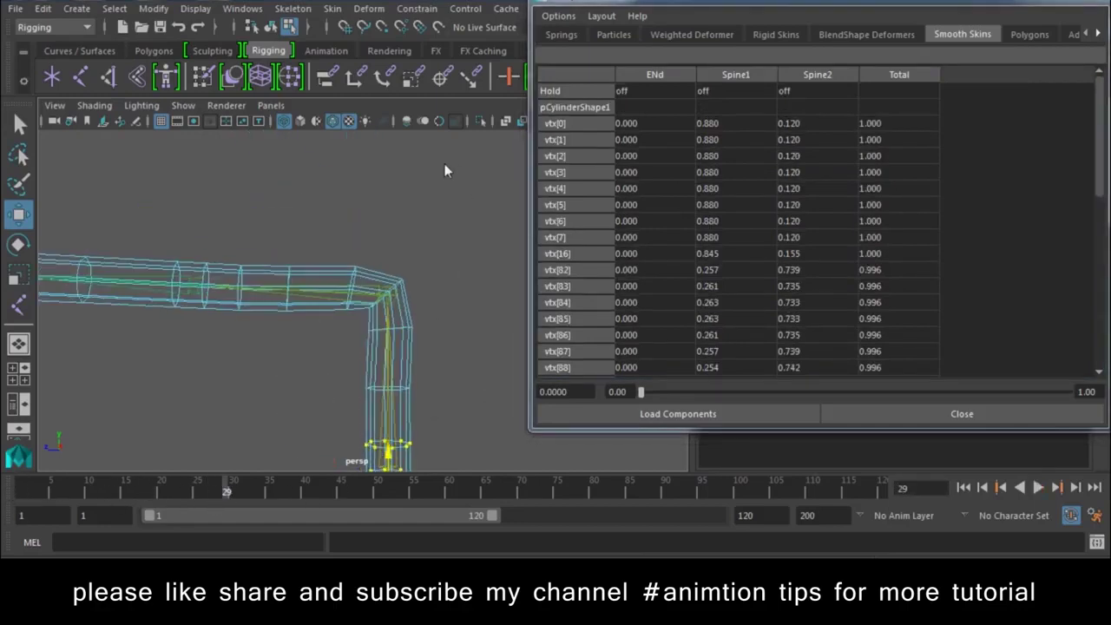
pyautogui.moveTo(405, 324); pyautogui.dragTo(474, 114, button='right')
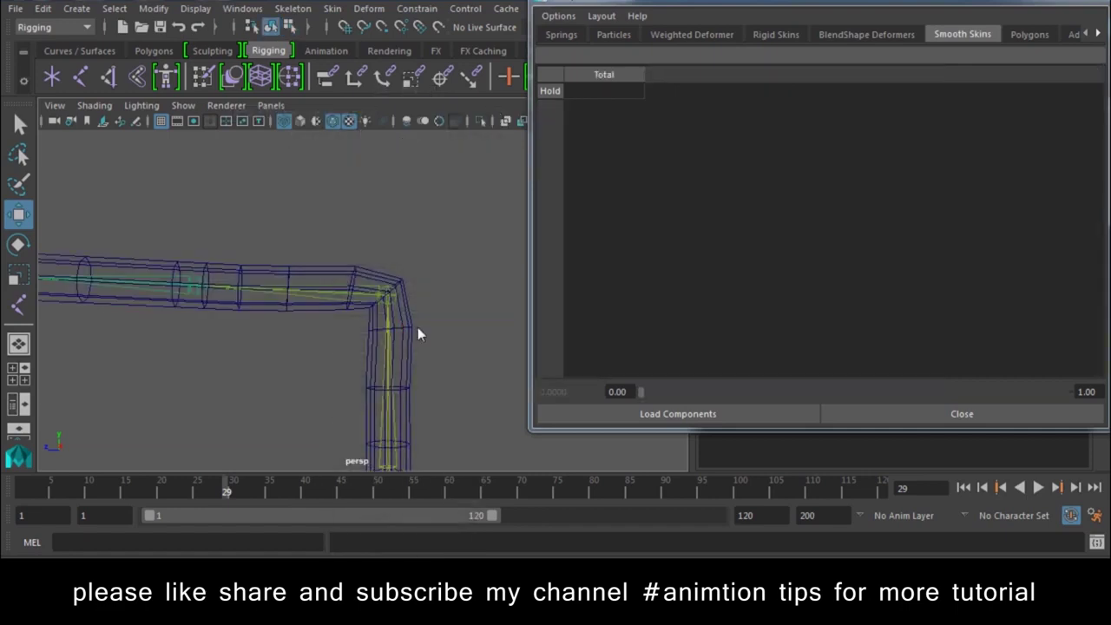
# - Reselect the whole cylinder mesh and stop the CamStudio recording from the system tray
pyautogui.click(415, 328)
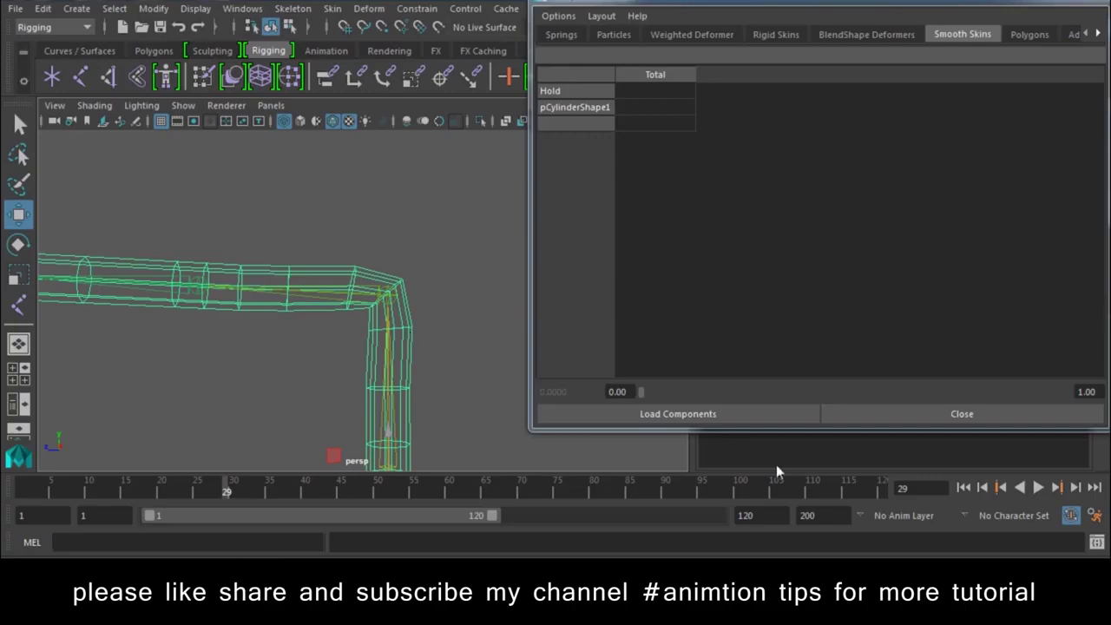
pyautogui.click(971, 573)
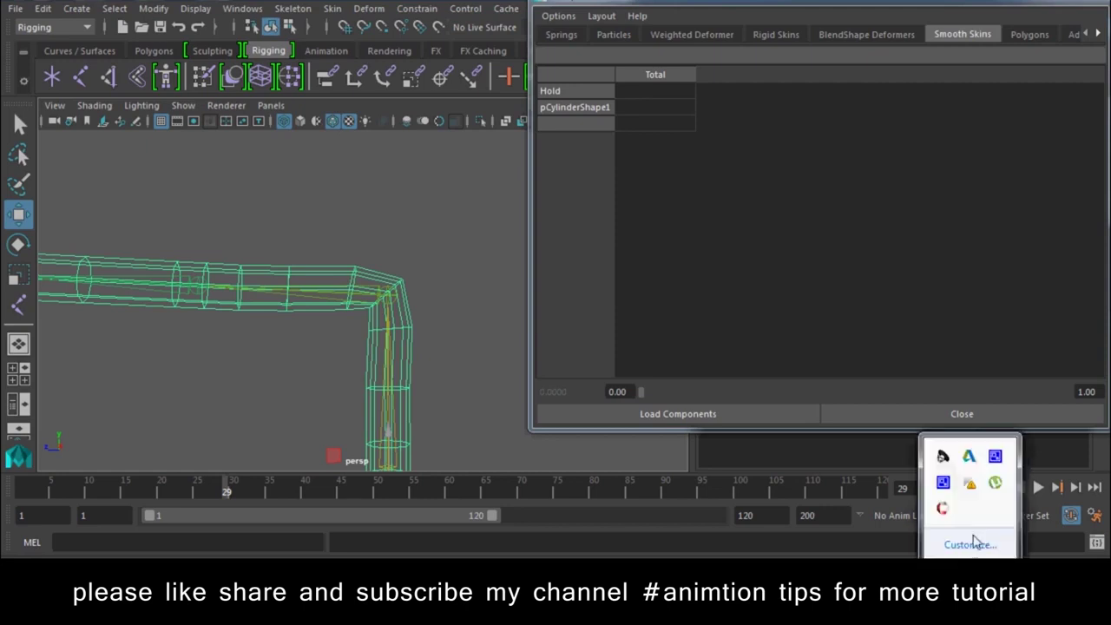
pyautogui.click(996, 460)
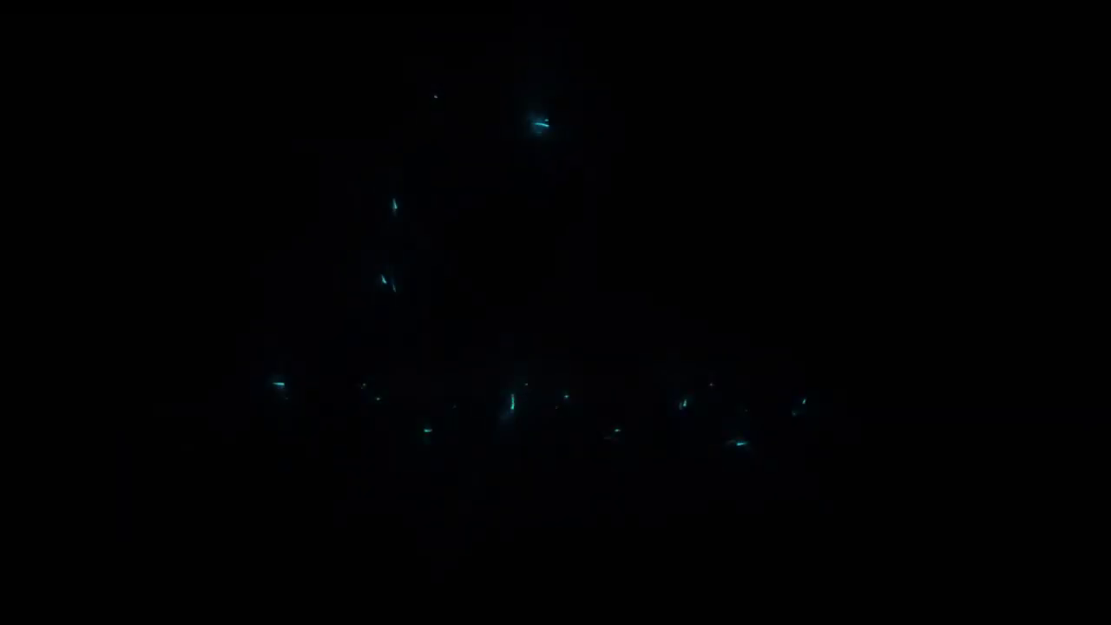